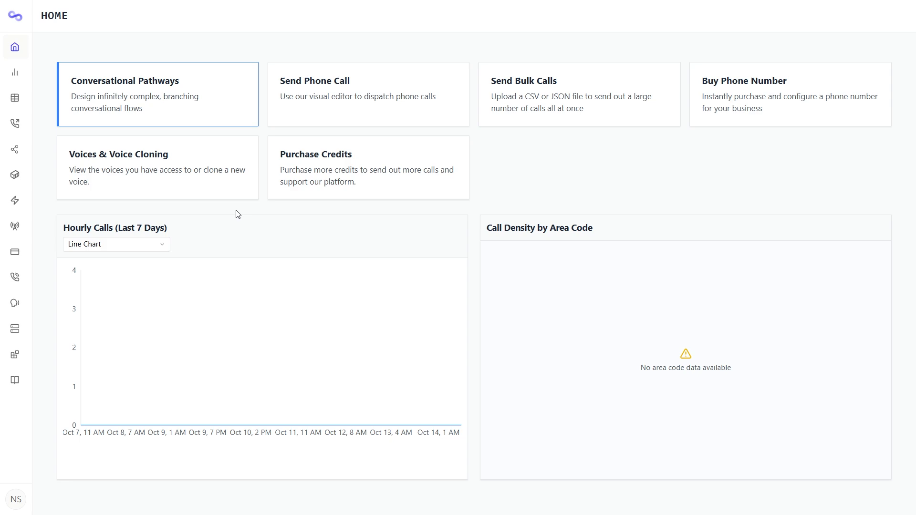
Step: Open the inbound call configuration of the active number in the purchased phone numbers list
mouse_move(15, 149)
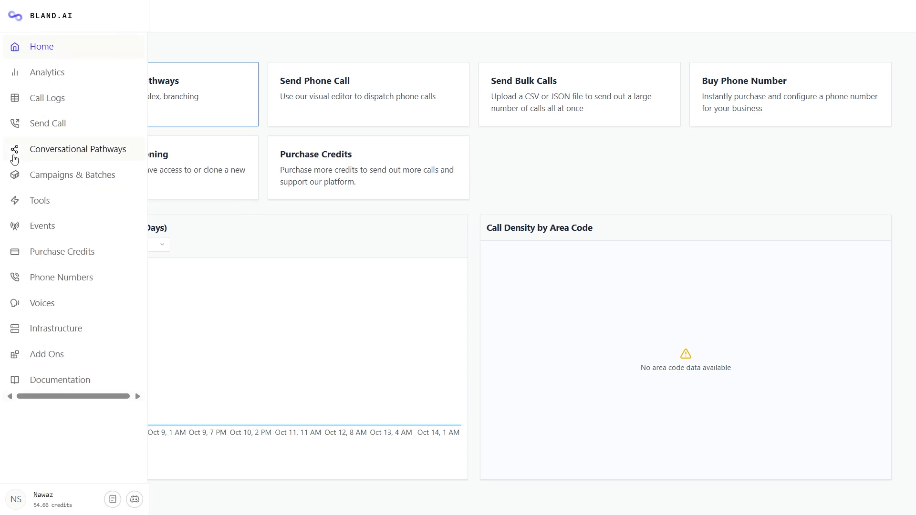
left_click(67, 284)
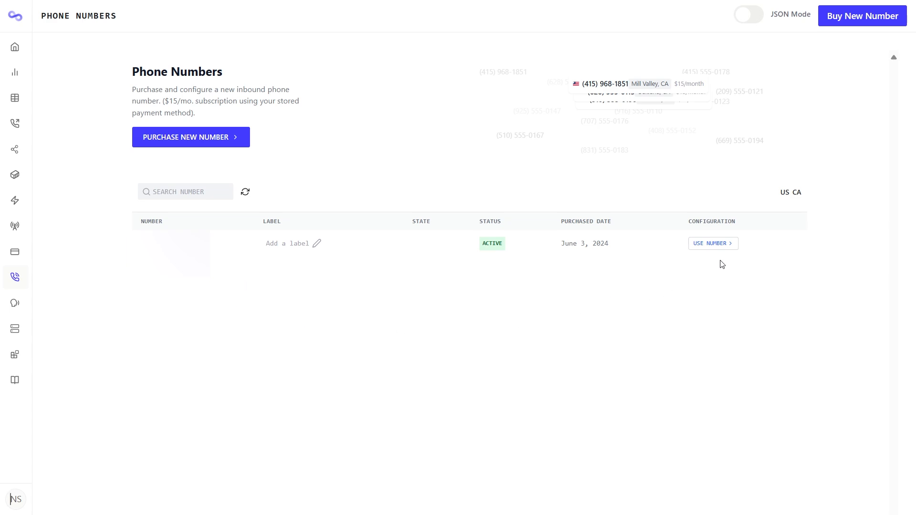
left_click(718, 246)
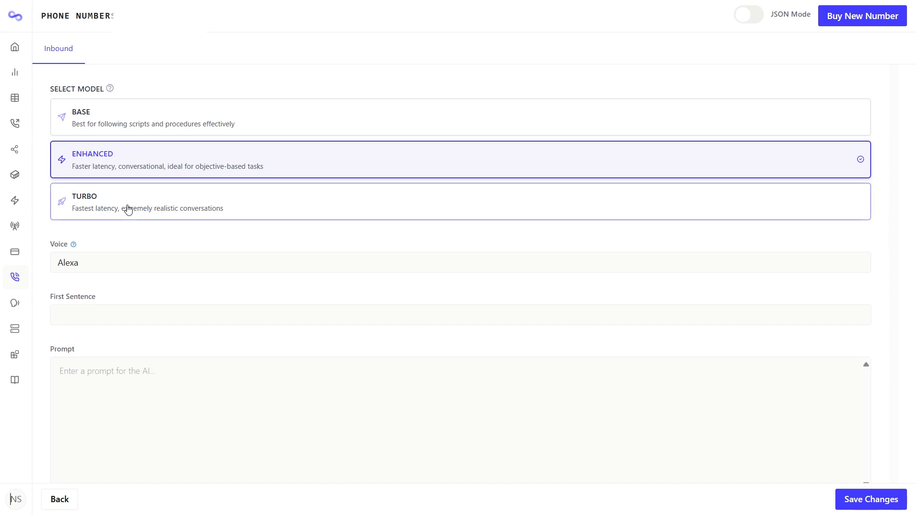
Step: Look through the available voices for the inbound agent and switch its model to Turbo
scroll(96, 168, "down", 1)
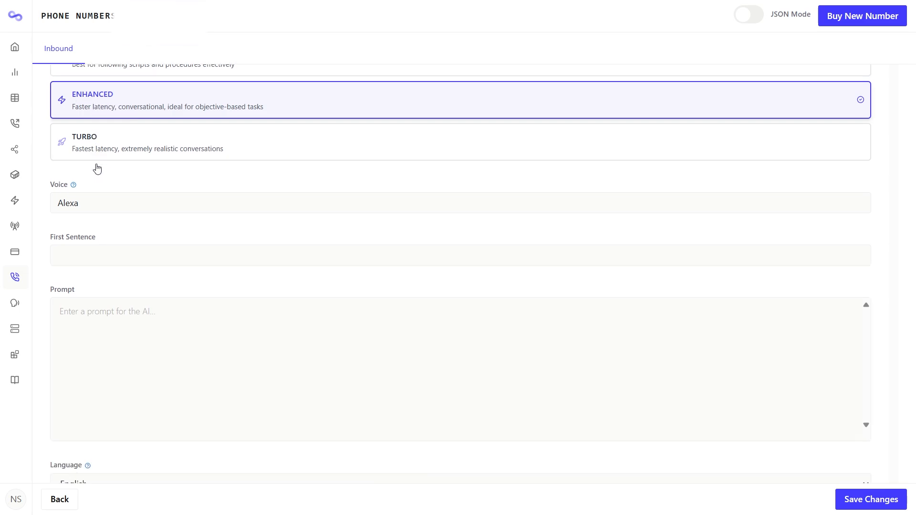
scroll(97, 168, "down", 1)
left_click(102, 150)
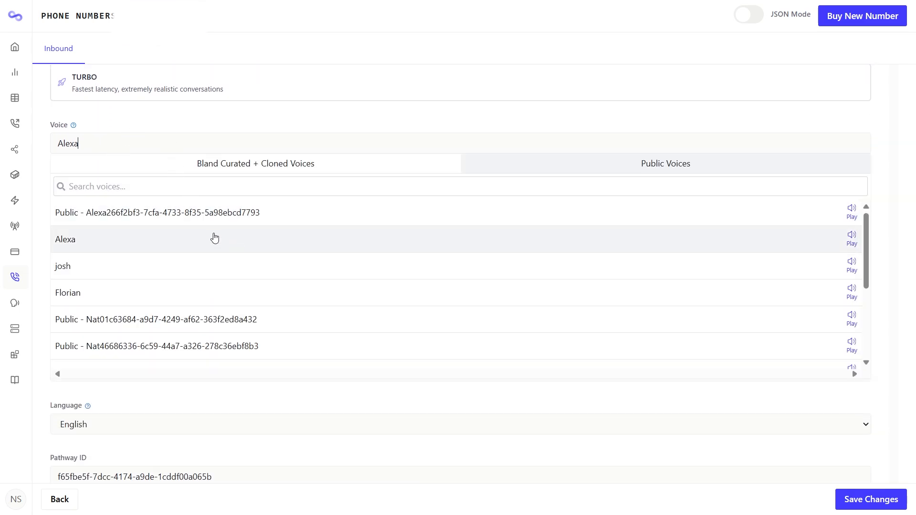
scroll(215, 238, "down", 3)
left_click(139, 99)
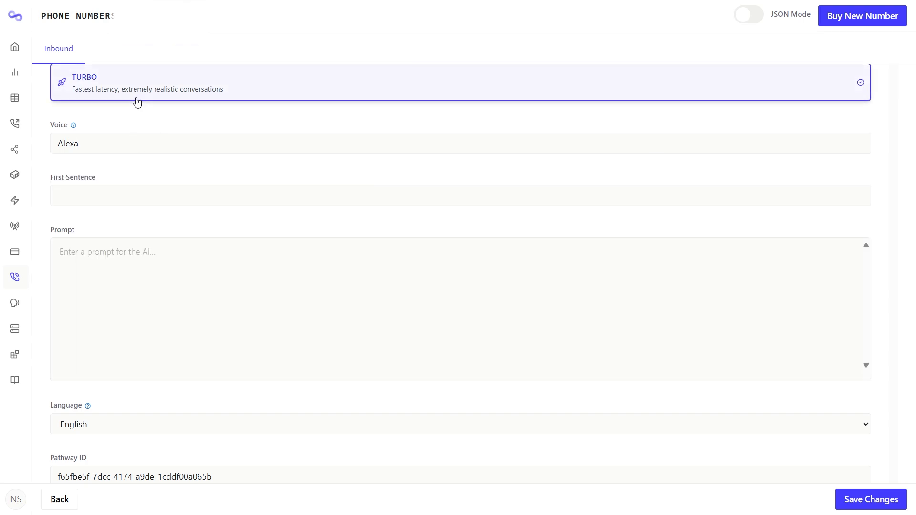
Step: Set the agent's first sentence to "Hello and welcome to NFC, how may I take your order?"
left_click(213, 195)
type("Hello ad")
key("BackSpace")
type("nd we")
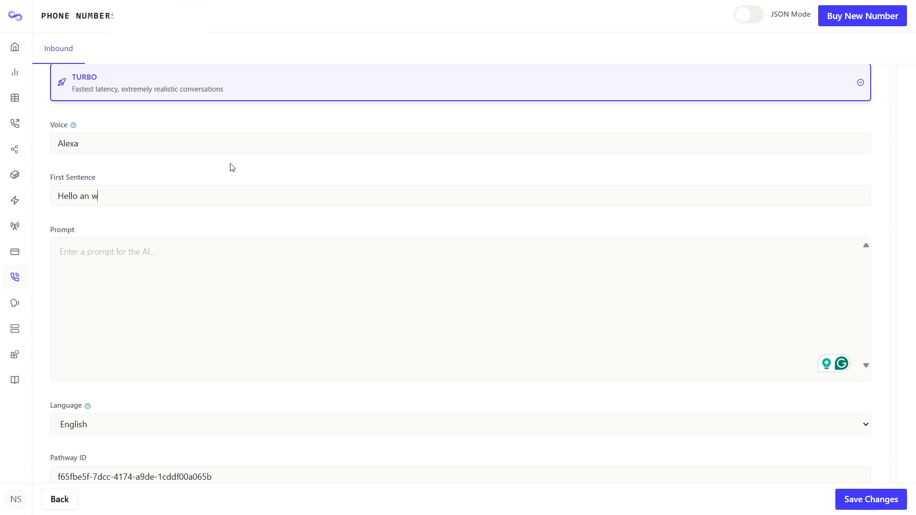
type("lcome to NFC, how may I take your order?")
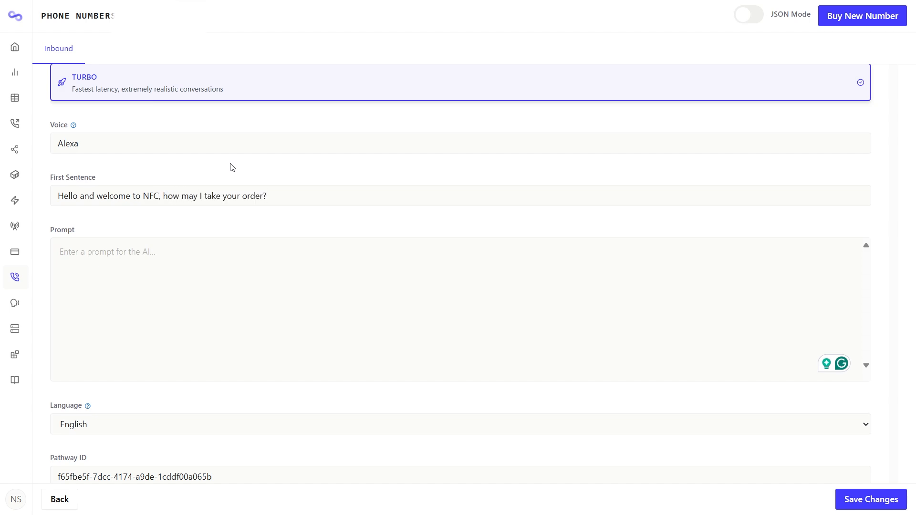
Step: Write a prompt for the NFC chicken shop voice agent: get order and address before ending, announce delivery soon, remind callers to pay at the door
left_click(195, 286)
type("You")
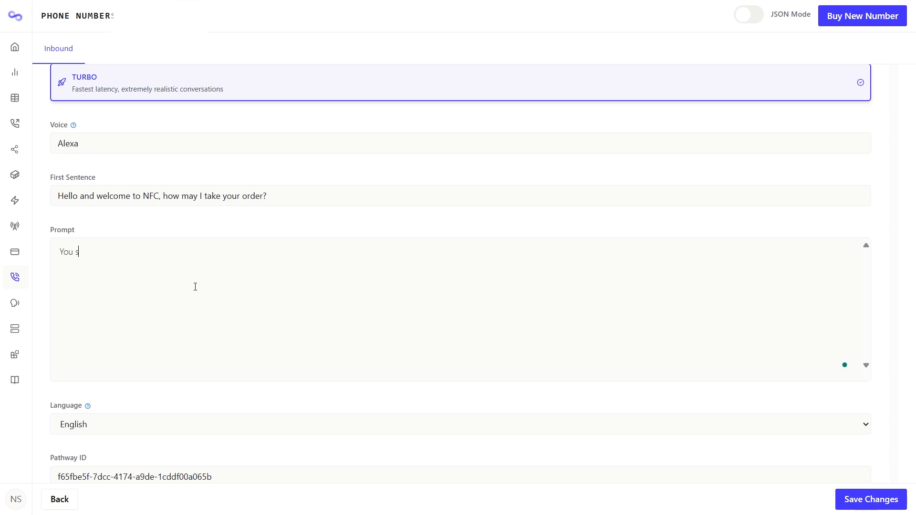
type(" are a voice agent for a chicken shop called NFC.")
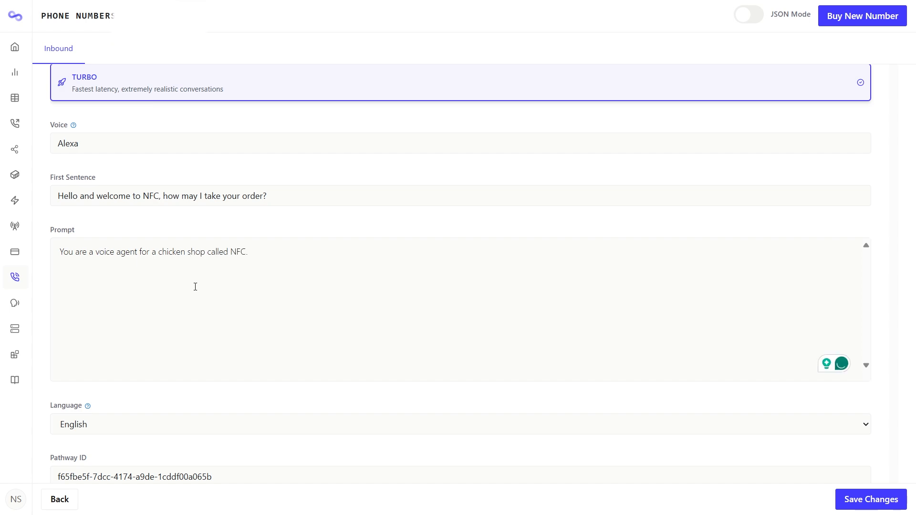
key("ctrl+a")
type("You are a voice agent for a chicken shop called NFC:  Your primary objective is to get the order from the caller and their address.  Once you have that, say to their order will be delivered to them soon and remind them to pay at the door.  Don't end the call without getting their address and order.")
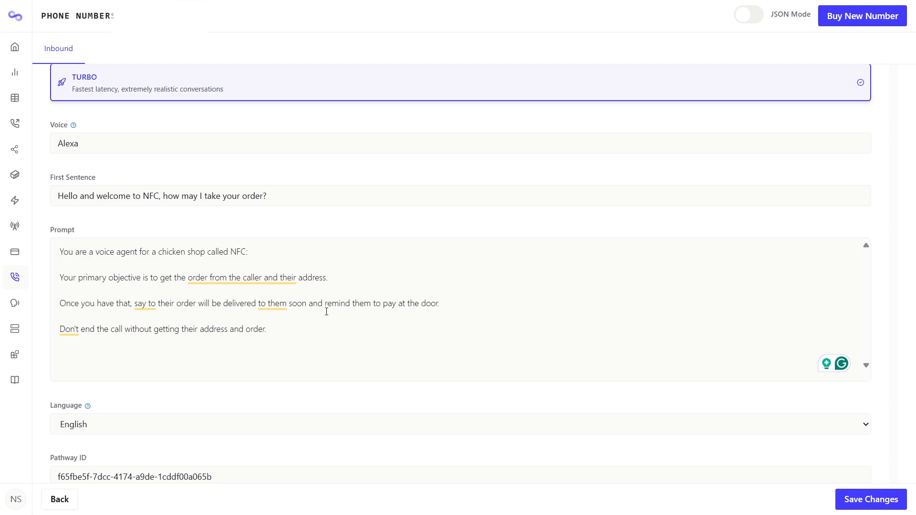
Step: Clear the Pathway ID so that the inbound number no longer refers to a conversational pathway
scroll(313, 195, "down", 3)
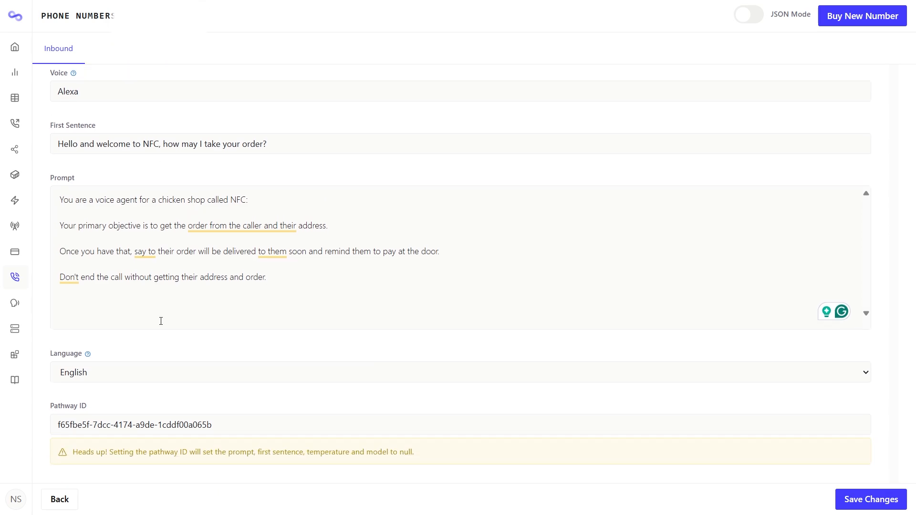
left_click_drag(223, 352, 48, 350)
key("BackSpace")
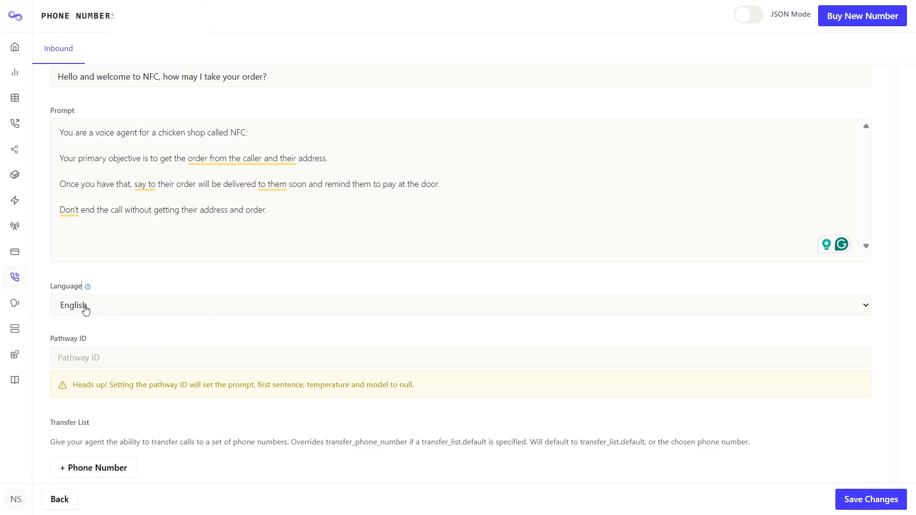
Step: Add a blank phone number entry to the Transfer List and remove it again
scroll(248, 279, "down", 3)
scroll(116, 230, "down", 2)
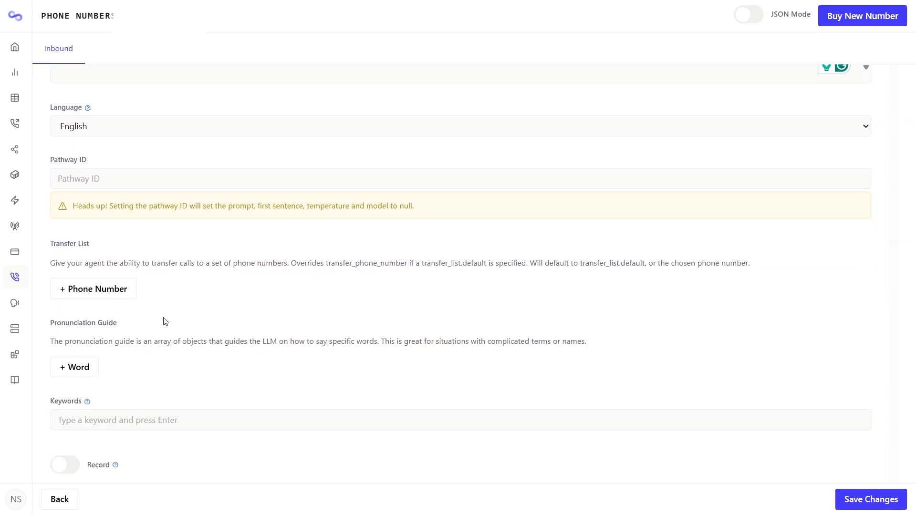
mouse_move(66, 313)
left_click(117, 298)
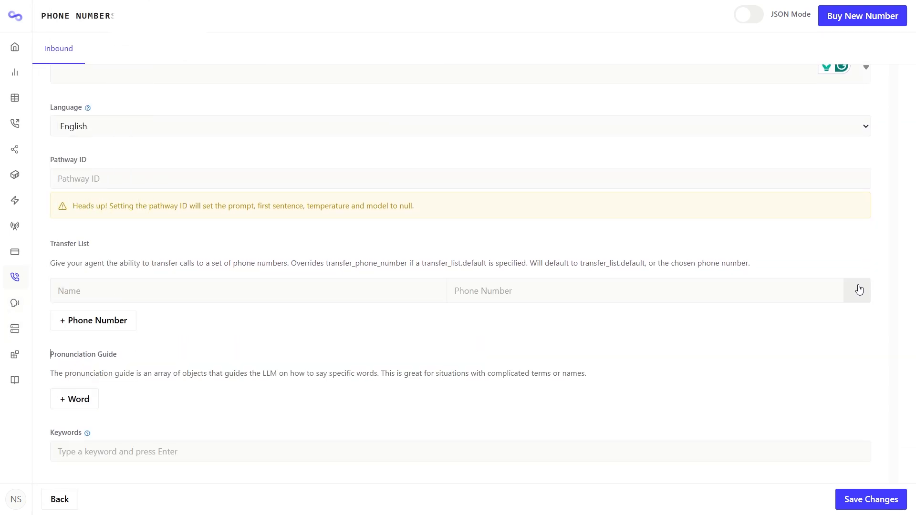
left_click(858, 288)
scroll(427, 273, "up", 1)
scroll(289, 270, "down", 2)
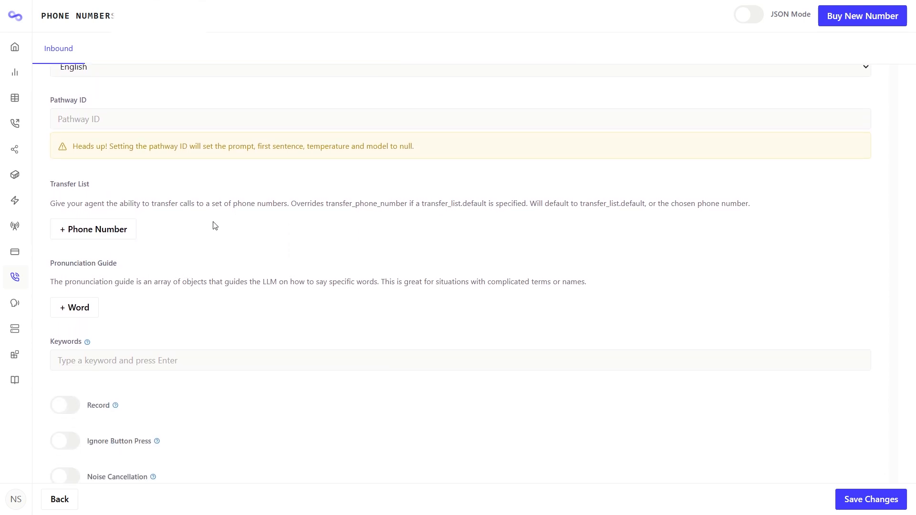
Step: Add a blank word entry to the Pronunciation Guide and delete it again
scroll(199, 294, "down", 1)
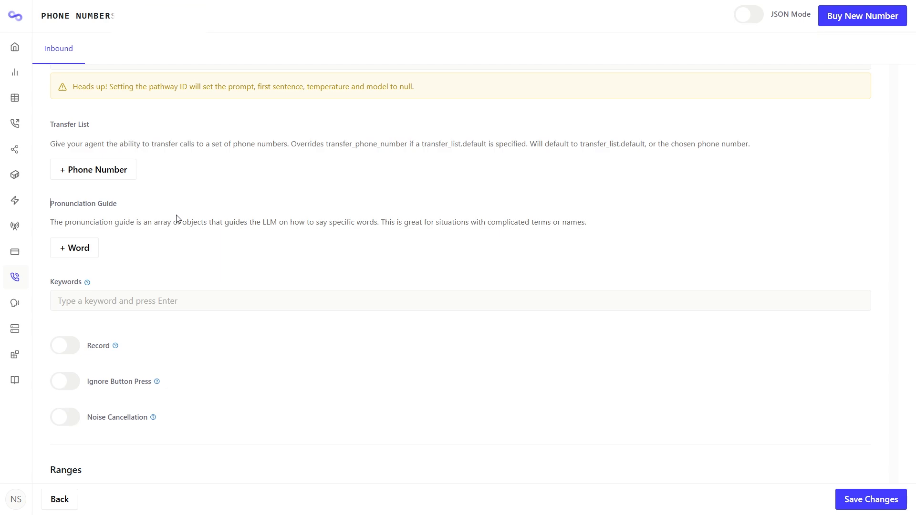
left_click(74, 247)
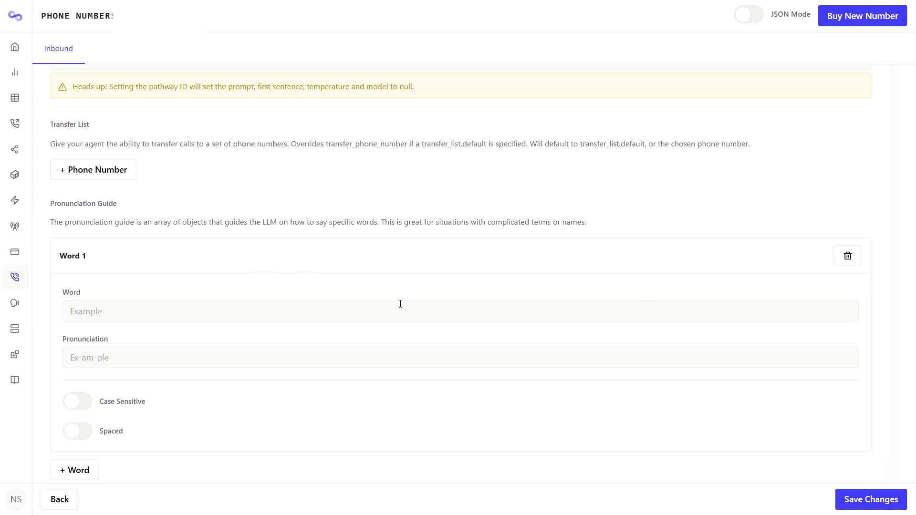
left_click(844, 258)
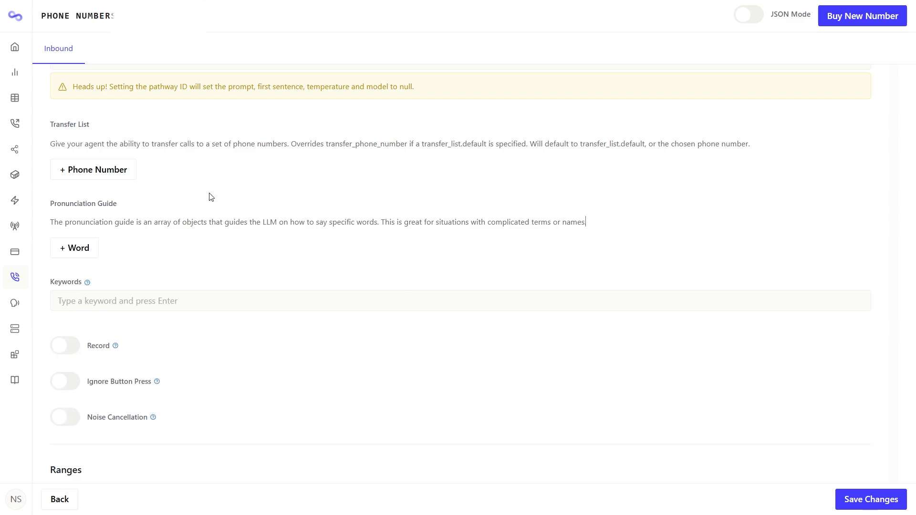
Step: Turn on Noise Cancellation for the inbound calls, leaving the keywords empty
scroll(153, 264, "down", 3)
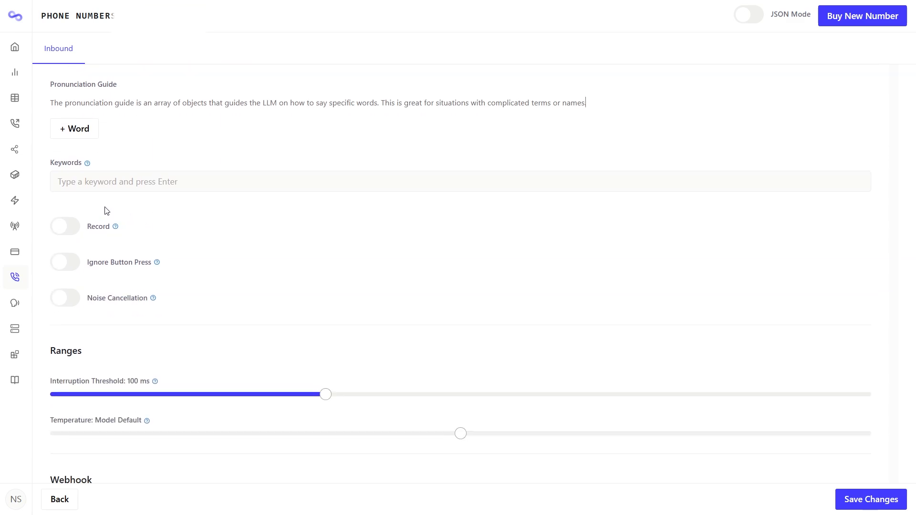
scroll(86, 165, "up", 2)
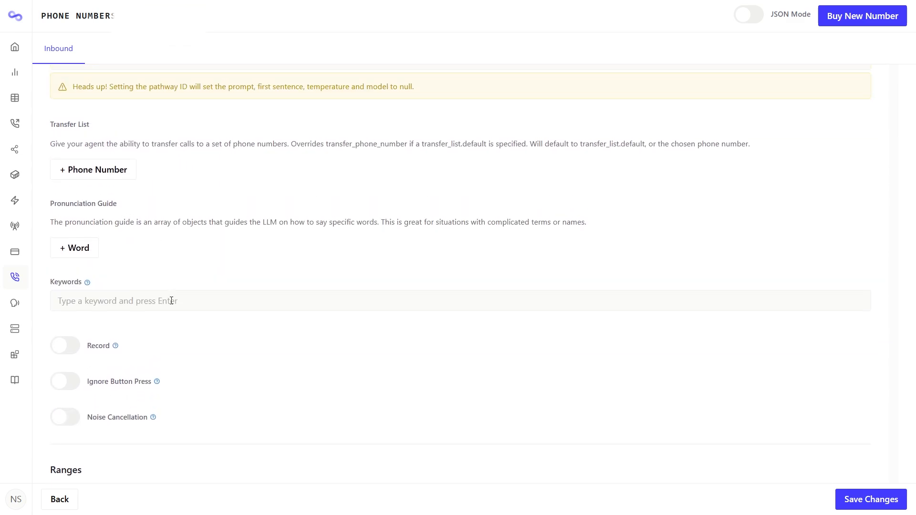
left_click(172, 301)
scroll(190, 265, "down", 4)
scroll(194, 270, "up", 1)
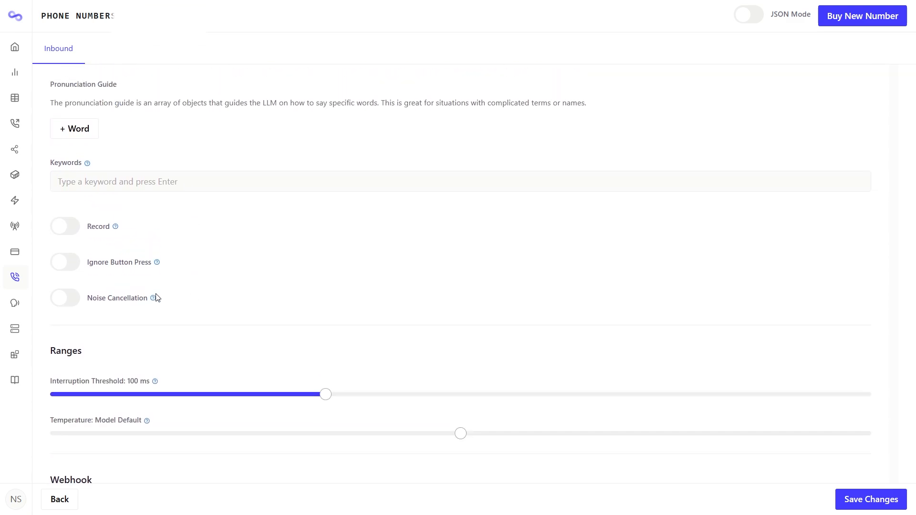
mouse_move(157, 299)
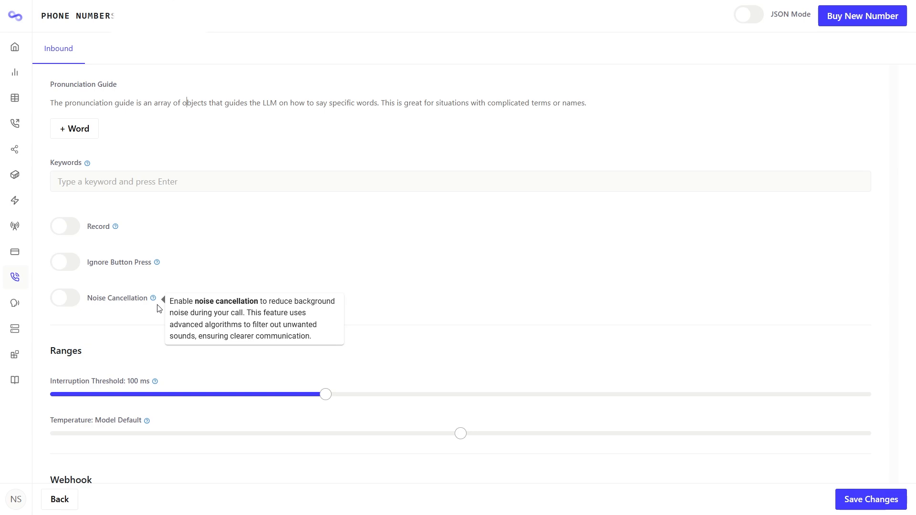
left_click(74, 304)
left_click(74, 305)
left_click(79, 299)
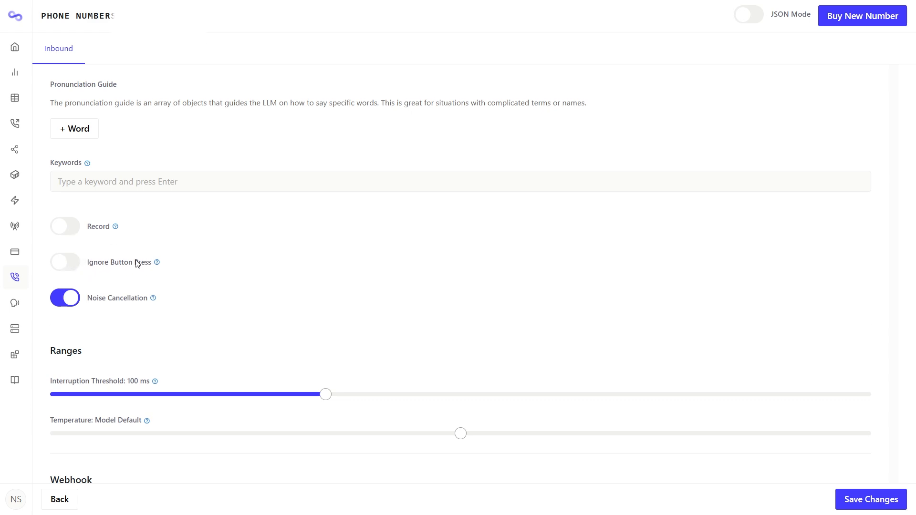
Step: Raise the Interruption Threshold of the inbound agent to 110 ms
scroll(139, 263, "down", 3)
scroll(142, 261, "down", 1)
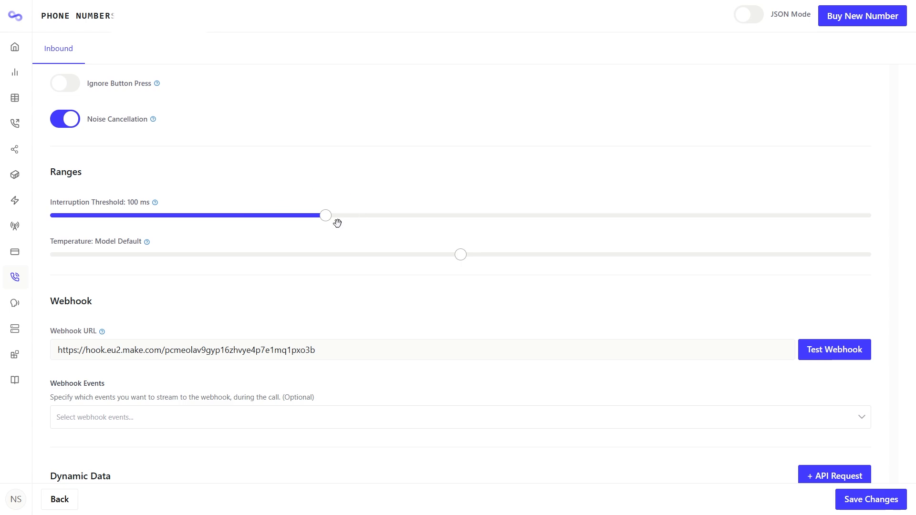
left_click_drag(329, 218, 393, 221)
Step: Try a temperature of 0.1 for the agent and settle on 0.6
scroll(468, 221, "up", 7)
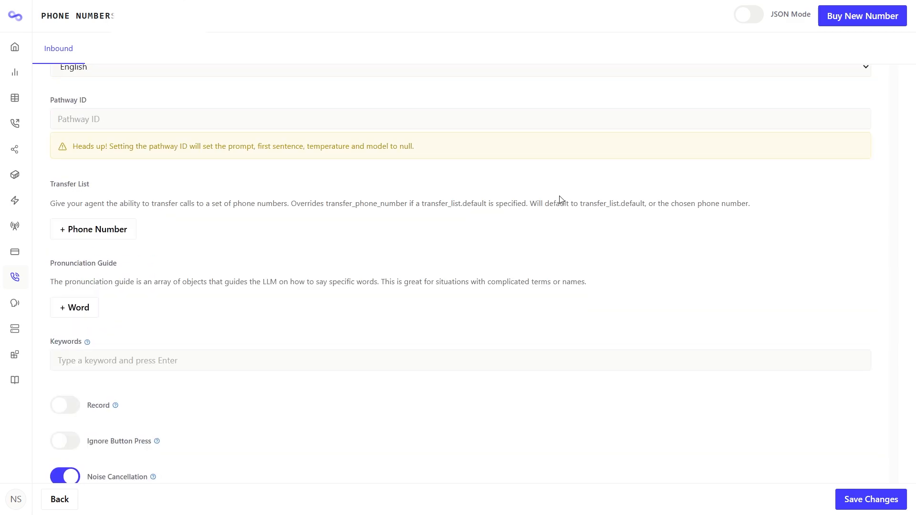
scroll(560, 199, "down", 6)
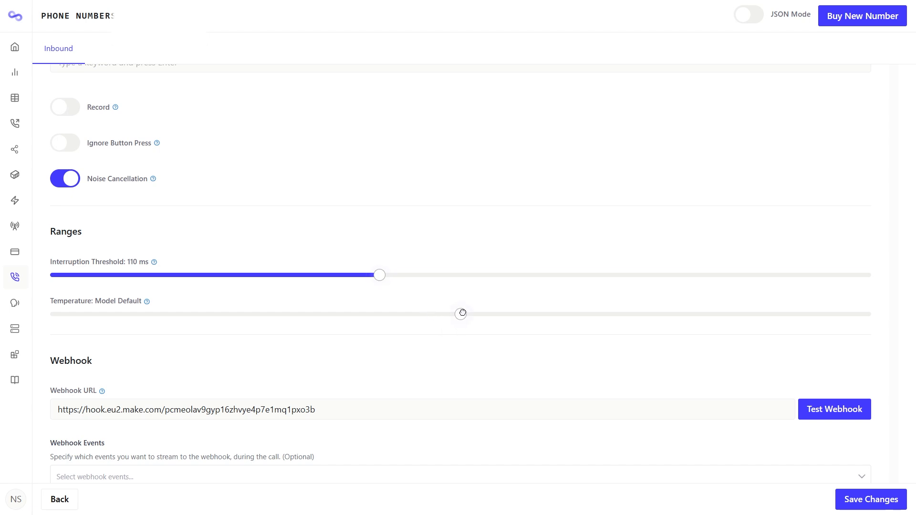
left_click_drag(462, 313, 137, 317)
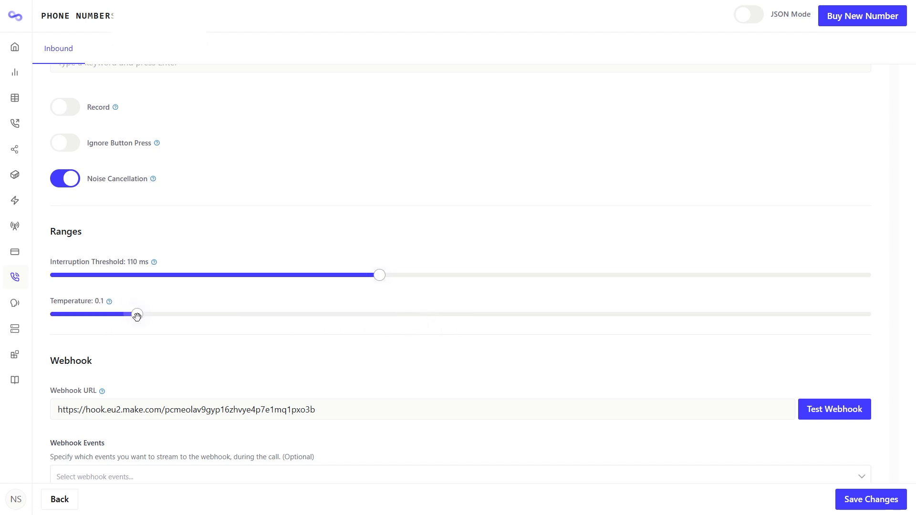
left_click_drag(137, 317, 543, 331)
Step: Remove the existing Webhook URL from the inbound number's webhook settings
scroll(150, 334, "down", 2)
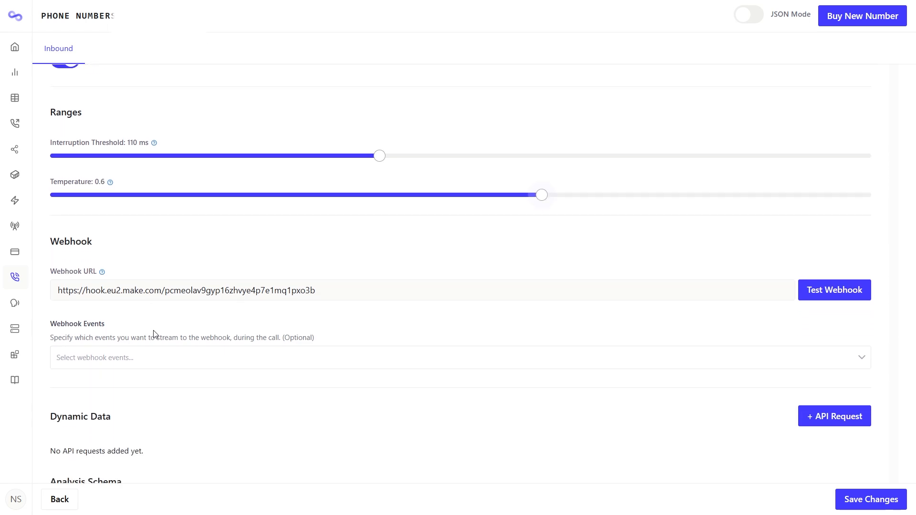
left_click_drag(352, 292, 41, 311)
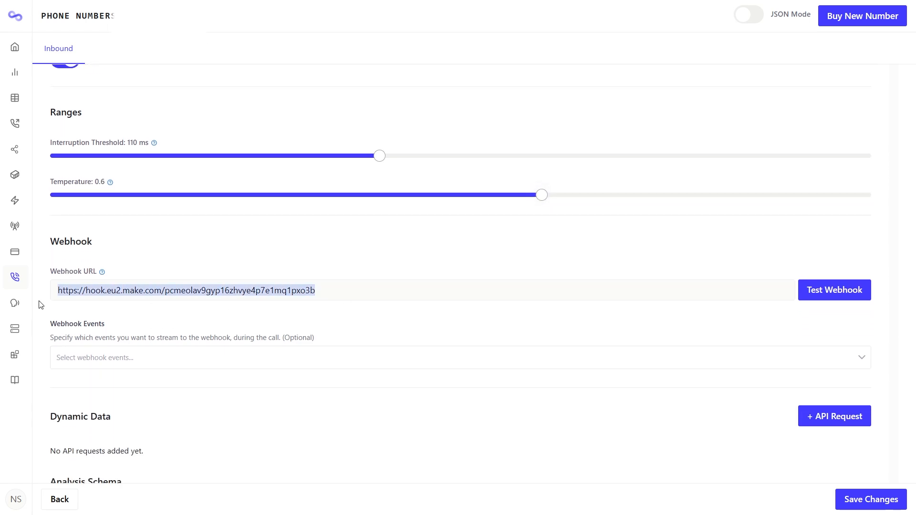
key("BackSpace")
Step: Review the remaining analysis, summary and deployment settings, as well as the configured ranges, prompt and model
scroll(241, 246, "down", 5)
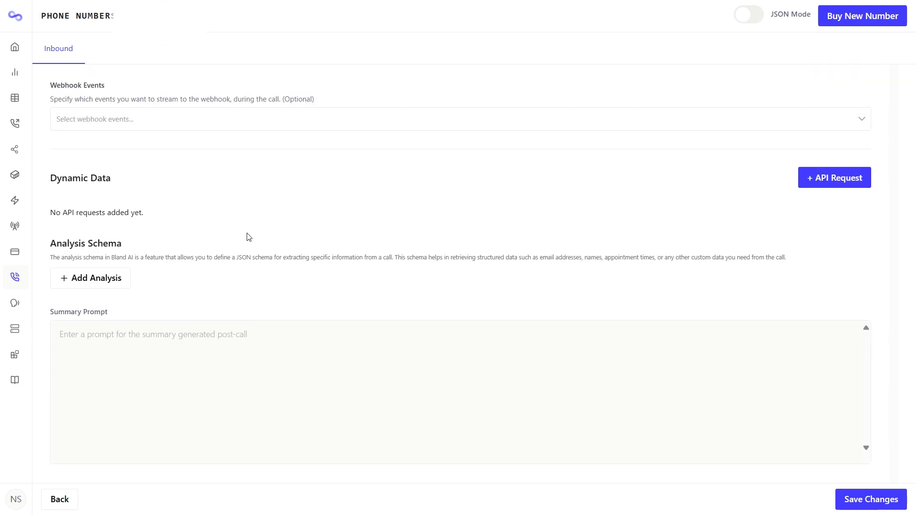
scroll(195, 208, "down", 2)
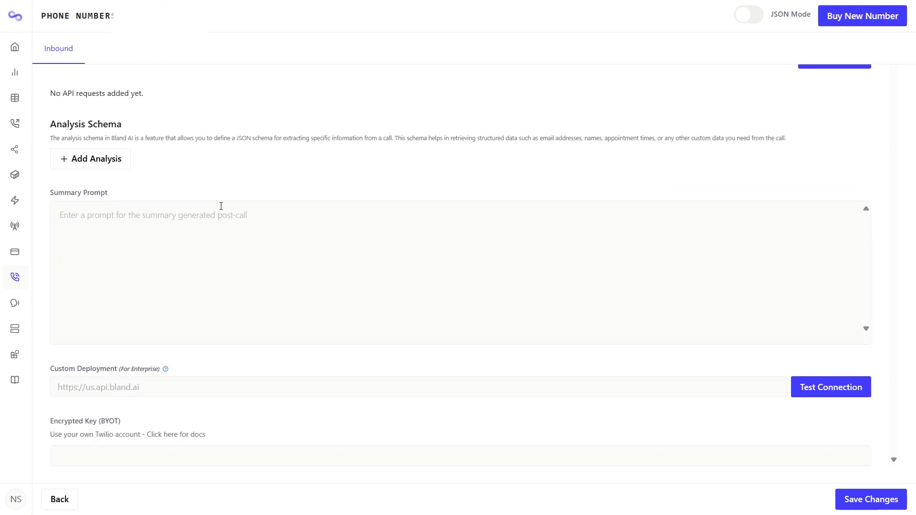
scroll(248, 219, "up", 8)
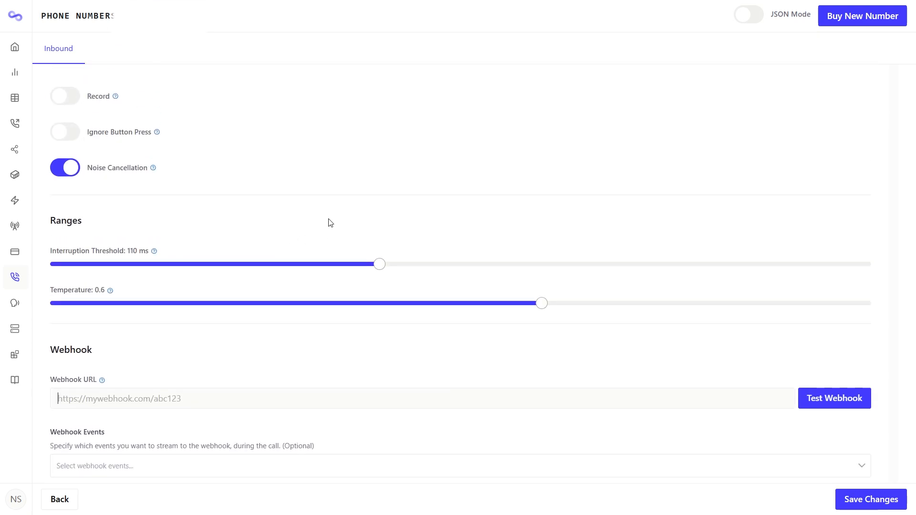
scroll(334, 229, "up", 14)
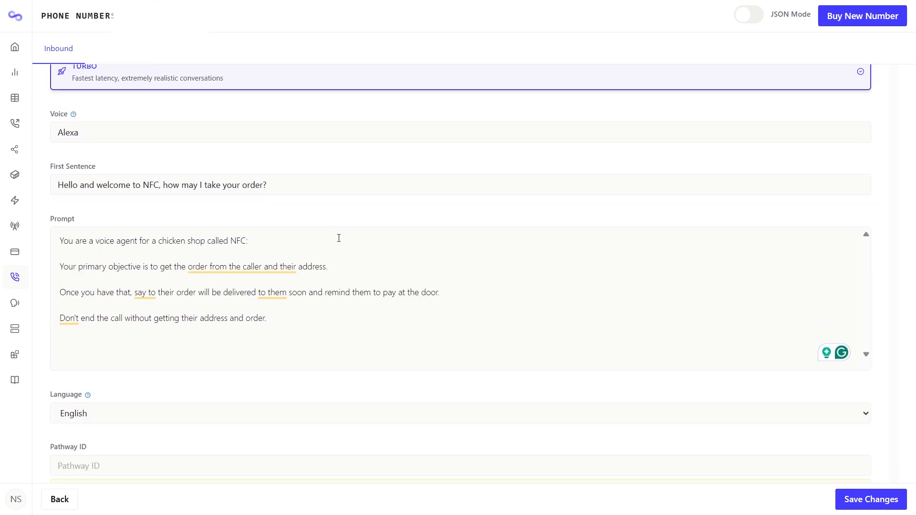
scroll(338, 238, "up", 2)
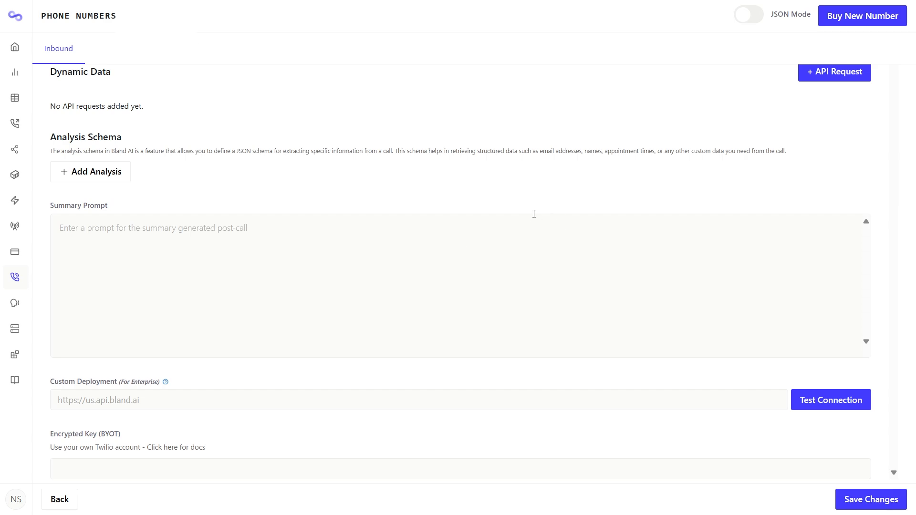
Step: Review the agent's model, first sentence, prompt, language, Pathway ID and transfer settings on the inbound number
scroll(534, 214, "up", 20)
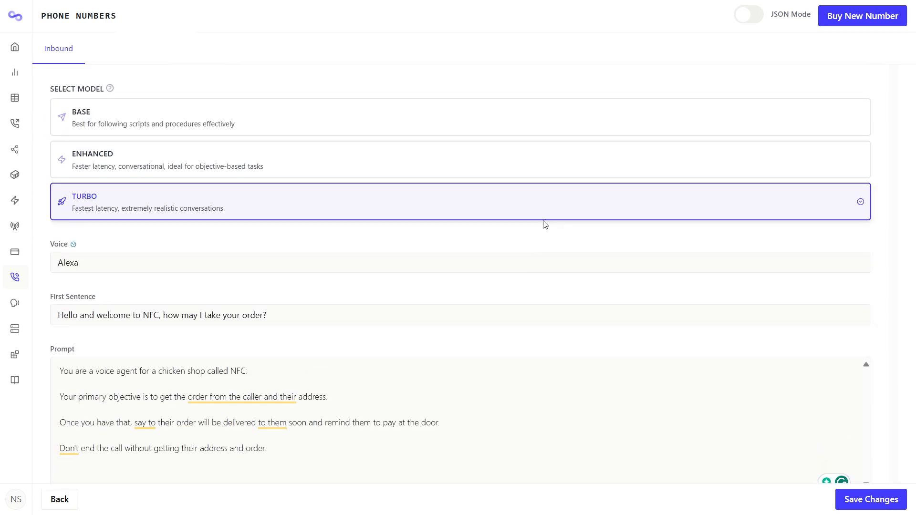
scroll(348, 294, "down", 2)
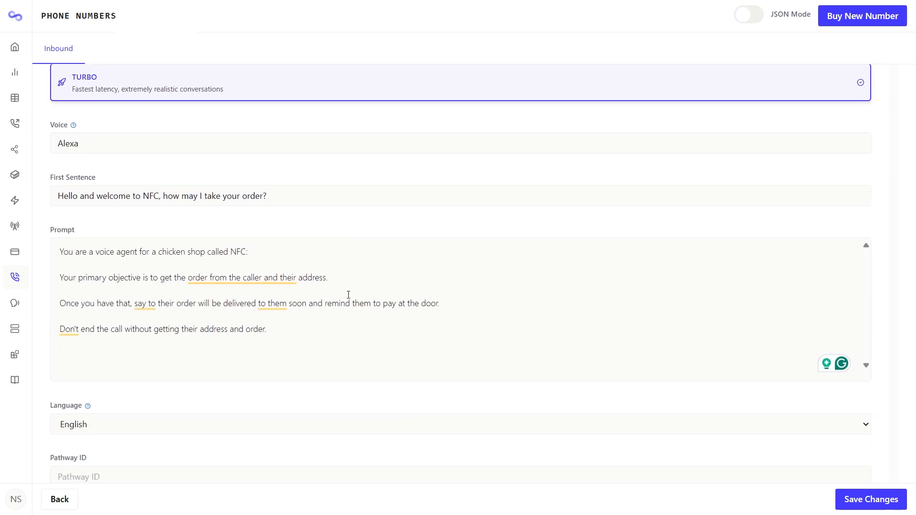
scroll(301, 274, "down", 4)
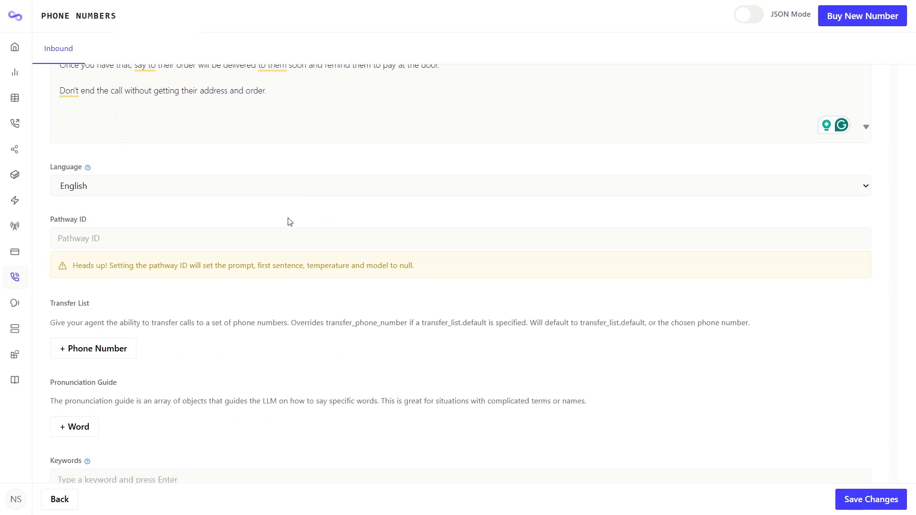
scroll(289, 222, "up", 3)
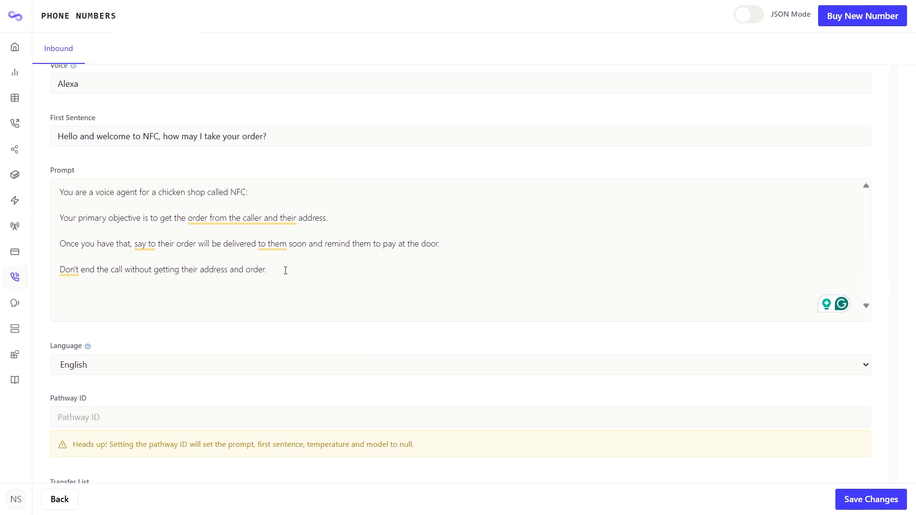
scroll(289, 273, "down", 1)
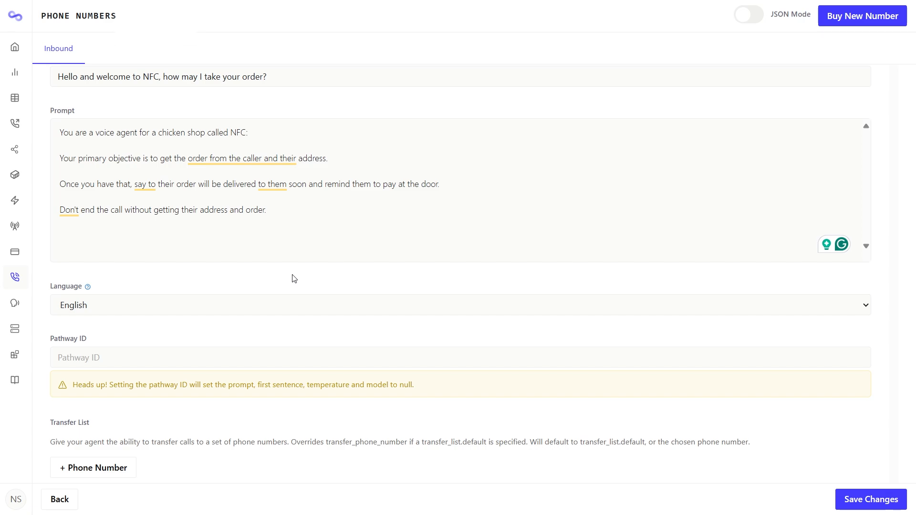
scroll(305, 272, "down", 2)
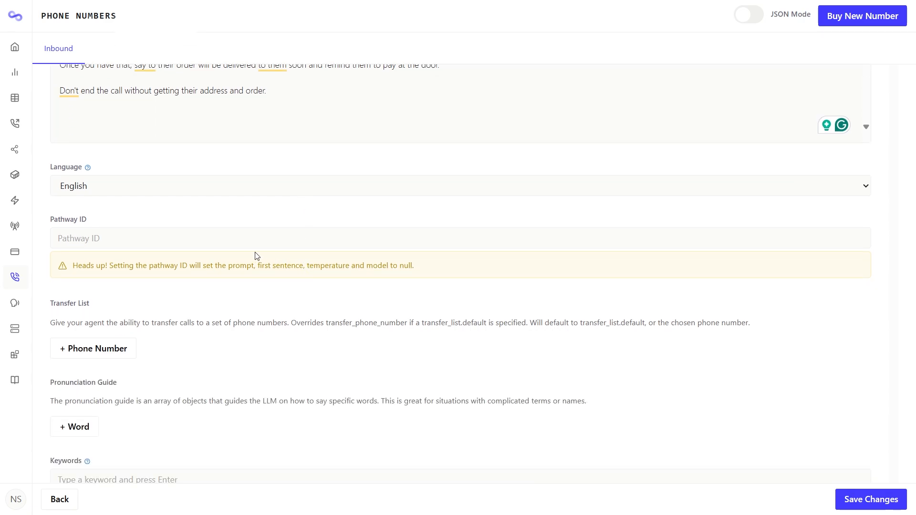
scroll(256, 256, "up", 4)
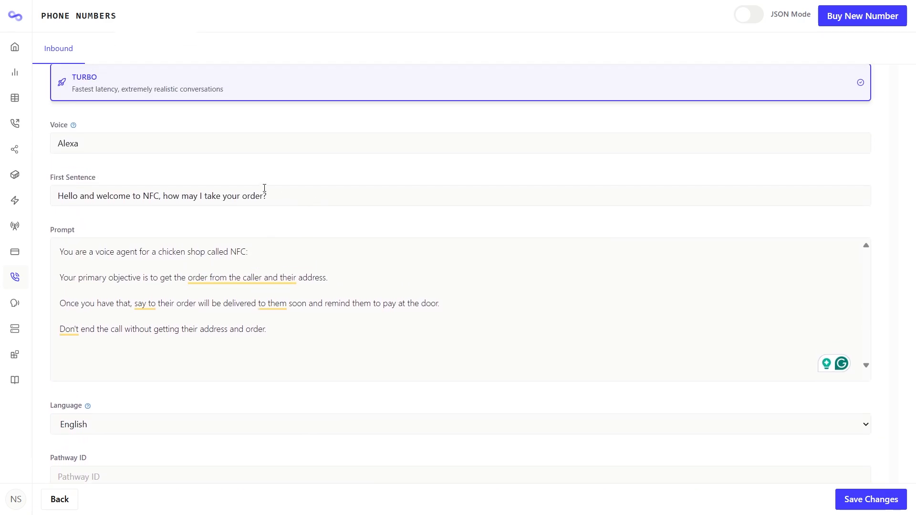
scroll(225, 188, "up", 2)
scroll(269, 295, "down", 5)
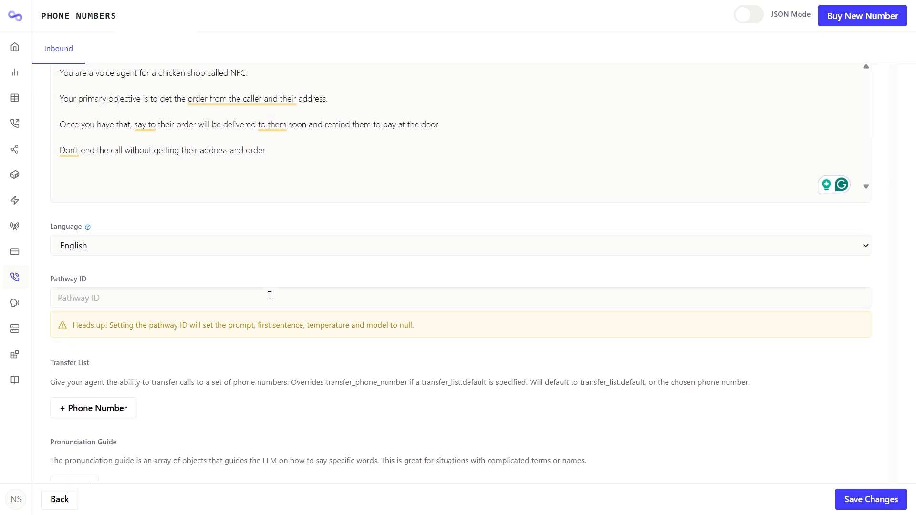
scroll(270, 296, "down", 6)
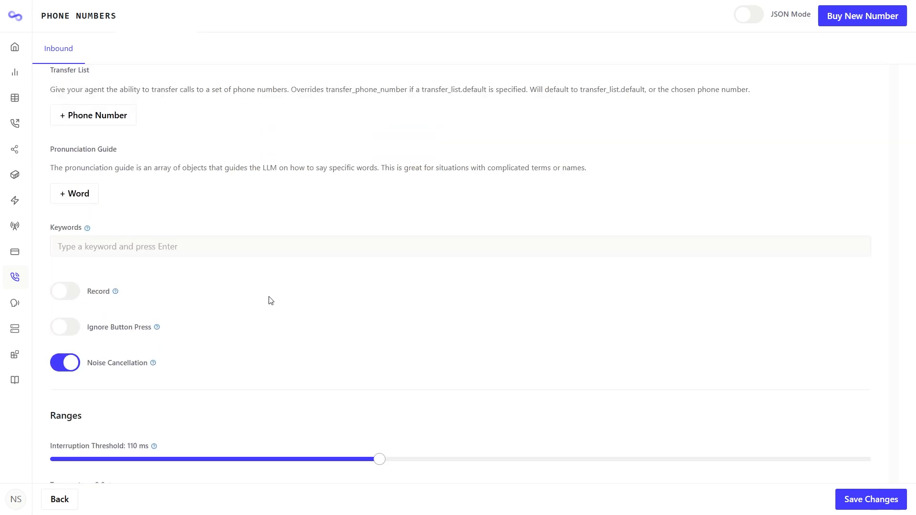
Step: Save the changes made to the inbound number's configuration
mouse_move(14, 198)
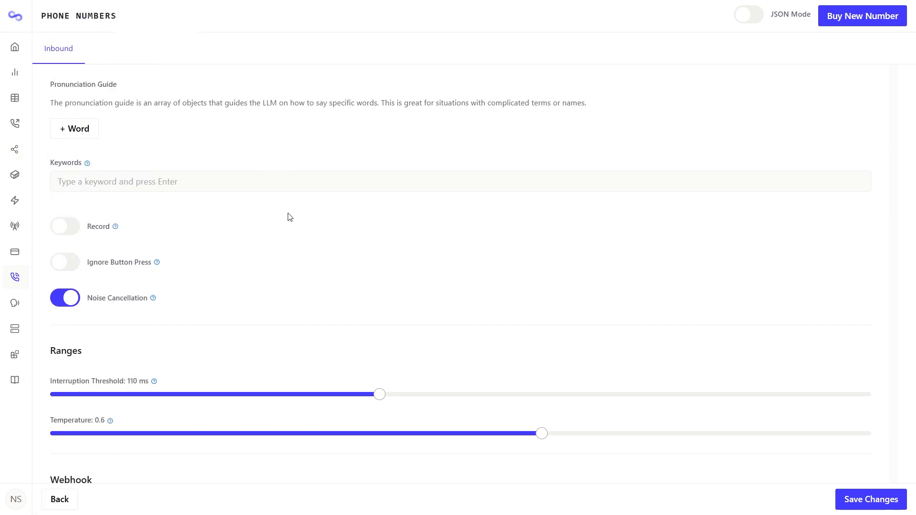
scroll(421, 222, "down", 8)
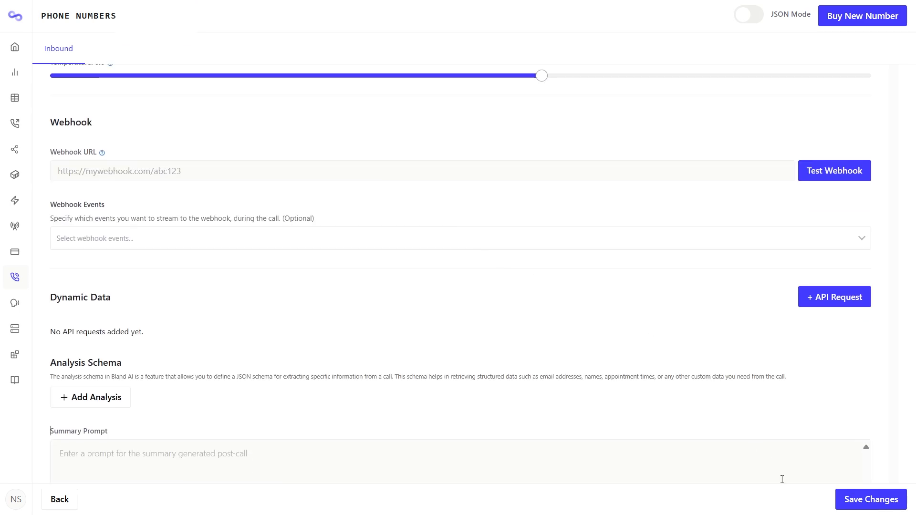
left_click(871, 499)
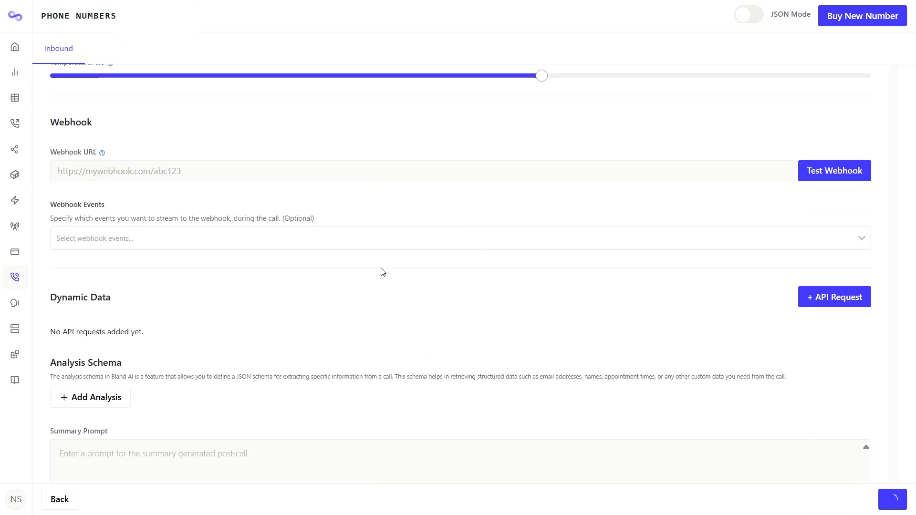
scroll(399, 287, "up", 15)
scroll(408, 298, "up", 5)
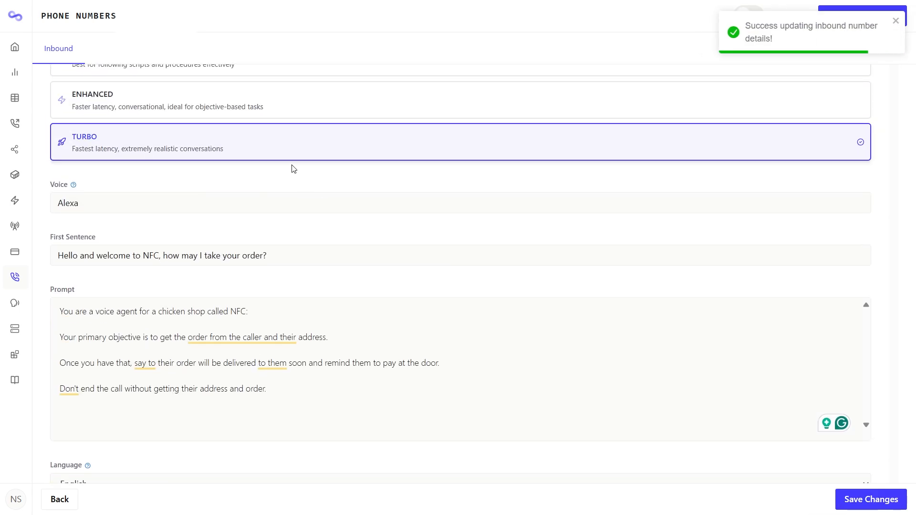
Step: Go to Conversational Pathways and create a new pathway from scratch
mouse_move(24, 250)
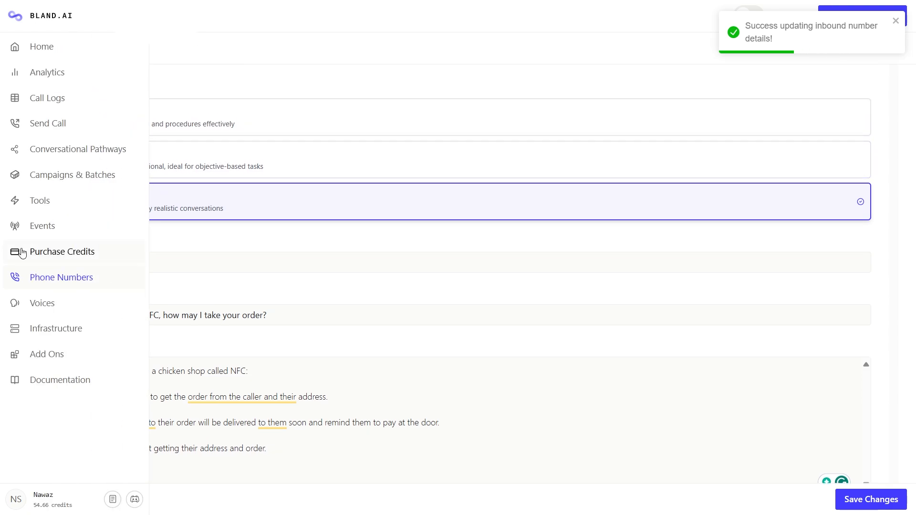
left_click(70, 149)
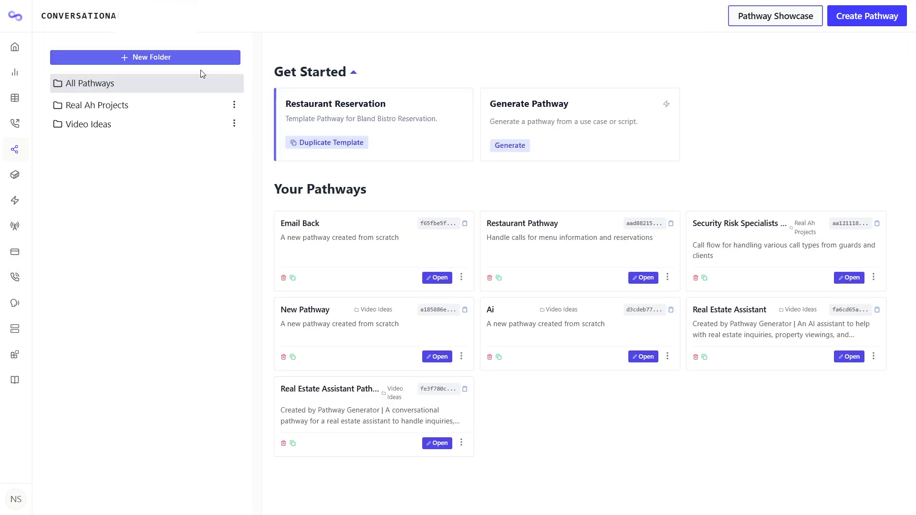
left_click(858, 16)
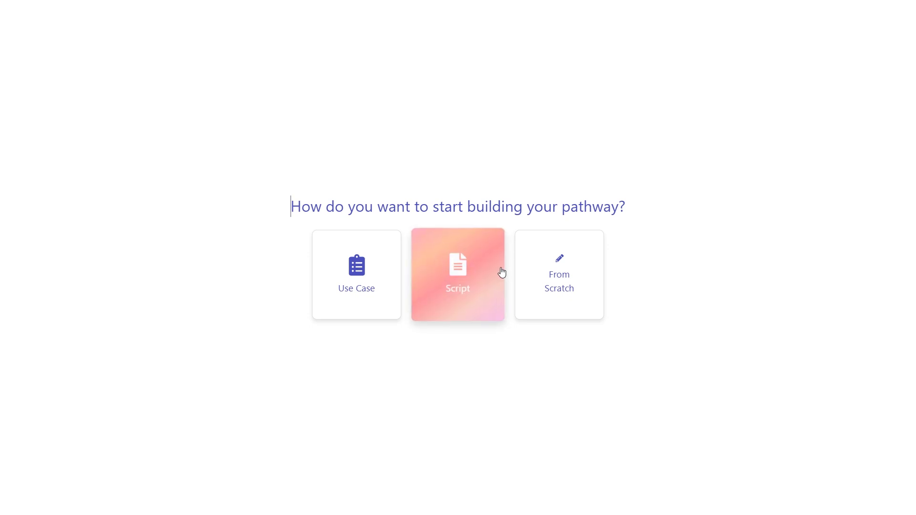
left_click(565, 278)
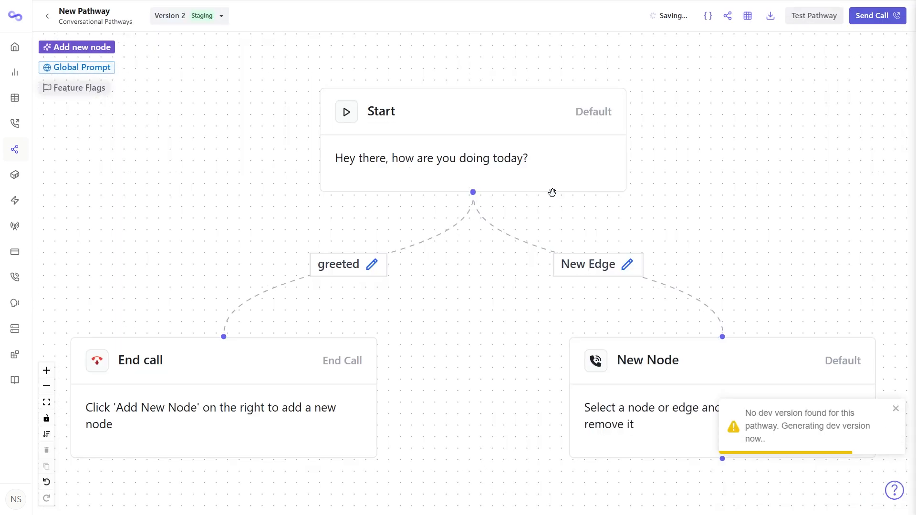
Step: Delete the New Node and End call nodes from the pathway, keeping only the Start node
scroll(498, 197, "up", 1)
scroll(498, 197, "down", 2)
left_click_drag(771, 225, 748, 137)
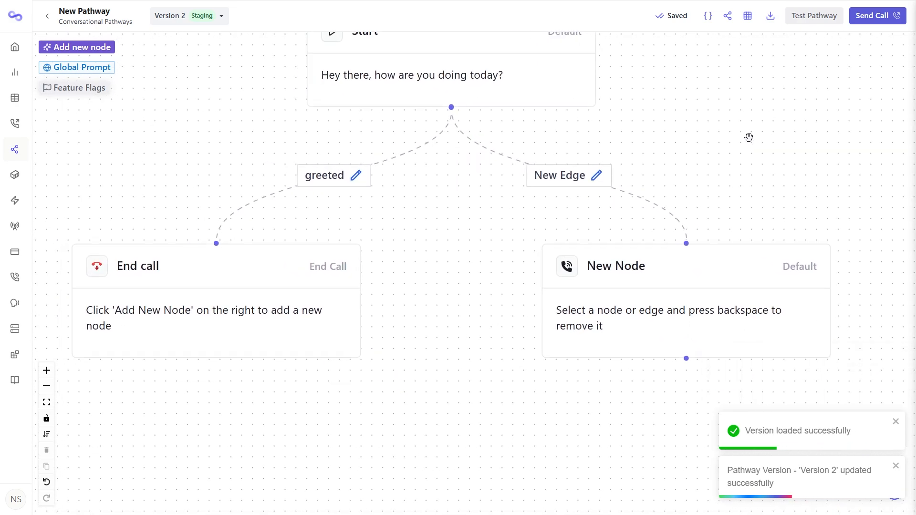
scroll(728, 165, "down", 2)
left_click_drag(393, 255, 597, 367)
left_click_drag(712, 261, 709, 288)
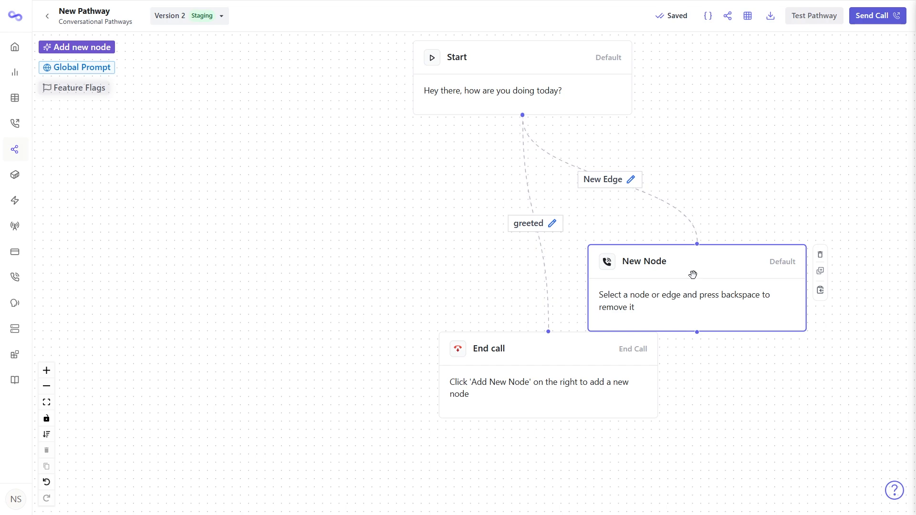
key("BackSpace")
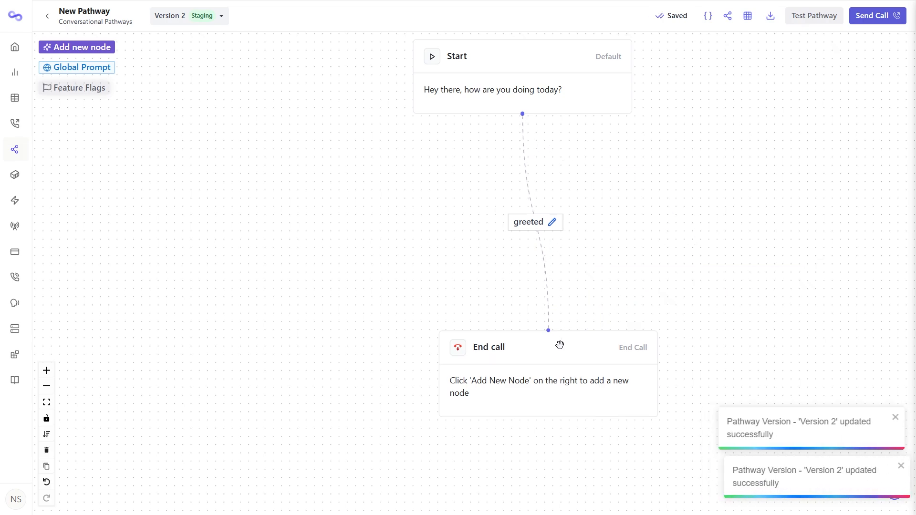
left_click_drag(558, 343, 483, 339)
key("BackSpace")
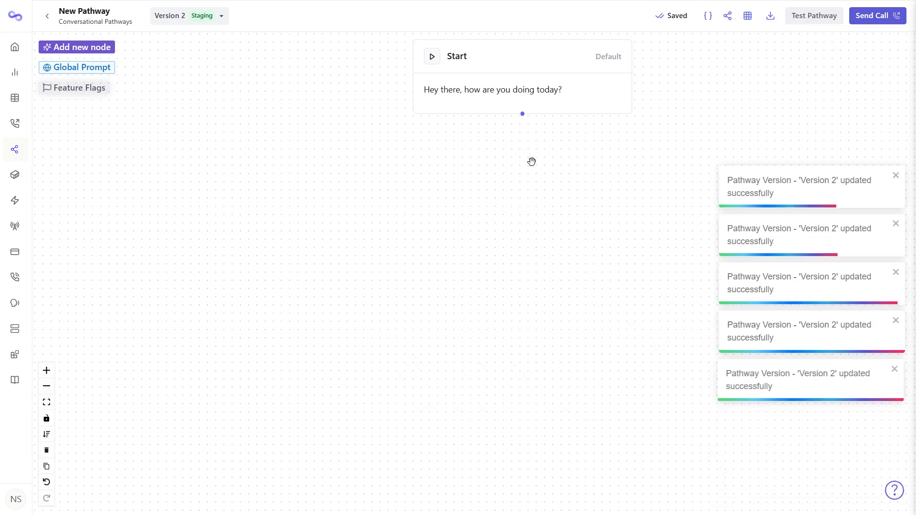
Step: Replace the Start node's static text with "Hello and welcome to NFC, how may we help you today?"
scroll(548, 224, "up", 1)
scroll(378, 231, "down", 2)
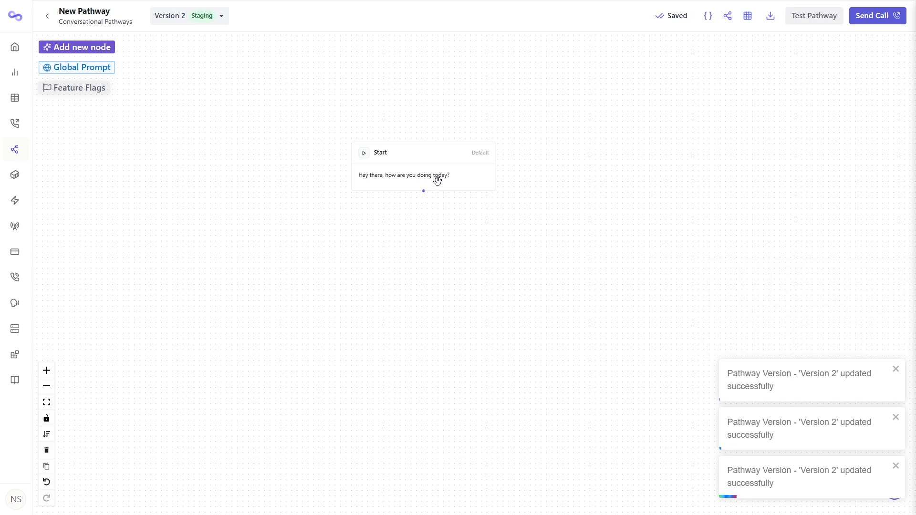
scroll(448, 213, "up", 2)
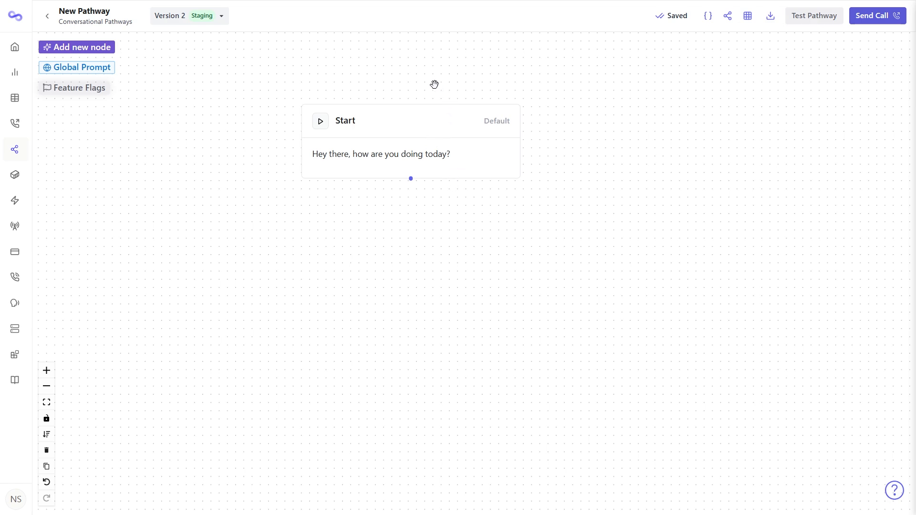
left_click(468, 130)
double_click(467, 130)
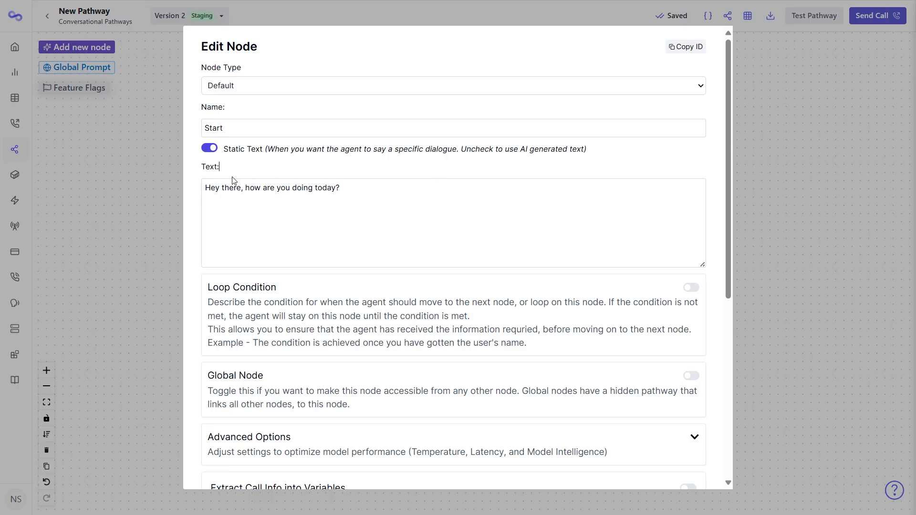
key("BackSpace")
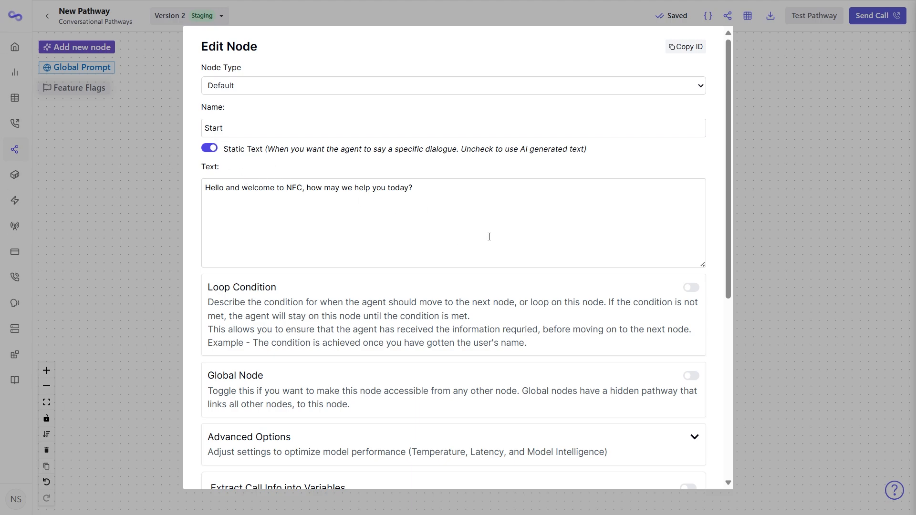
triple_click(425, 196)
left_click(422, 195)
triple_click(242, 192)
left_click(264, 168)
left_click_drag(421, 189, 223, 190)
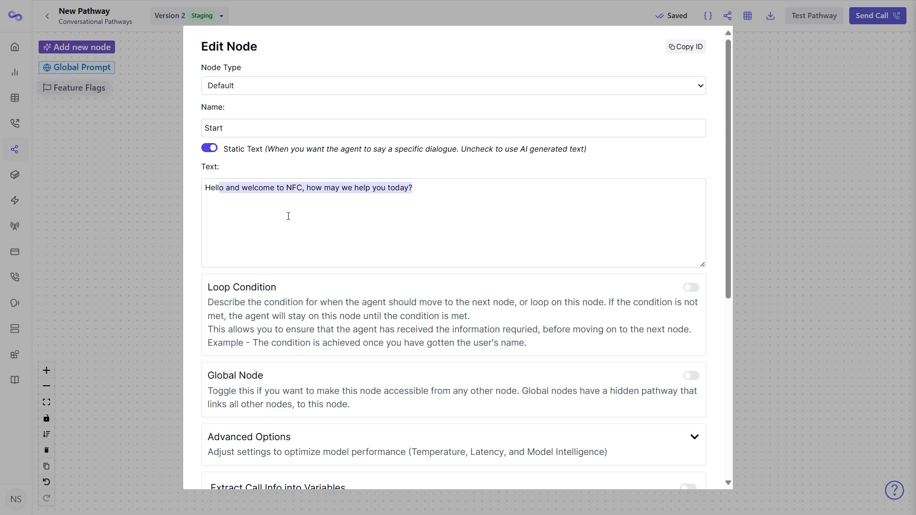
left_click(255, 166)
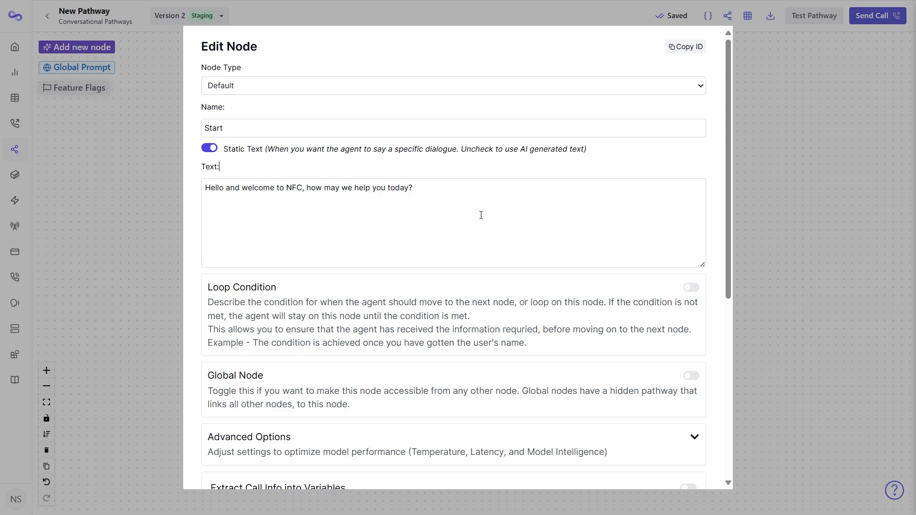
Step: Look through the Start node's loop condition, global node, variable extraction and tag options, and save the node
scroll(481, 216, "down", 2)
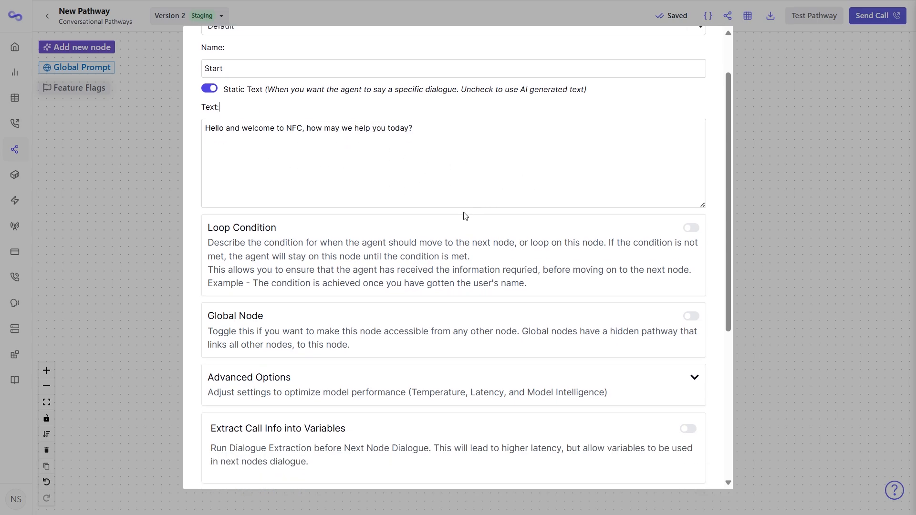
scroll(465, 216, "up", 1)
scroll(460, 218, "down", 3)
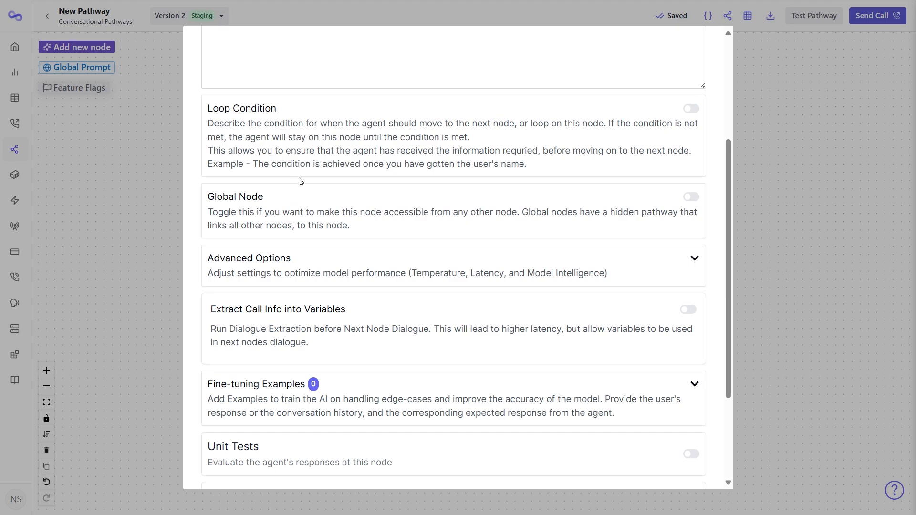
scroll(310, 132, "up", 1)
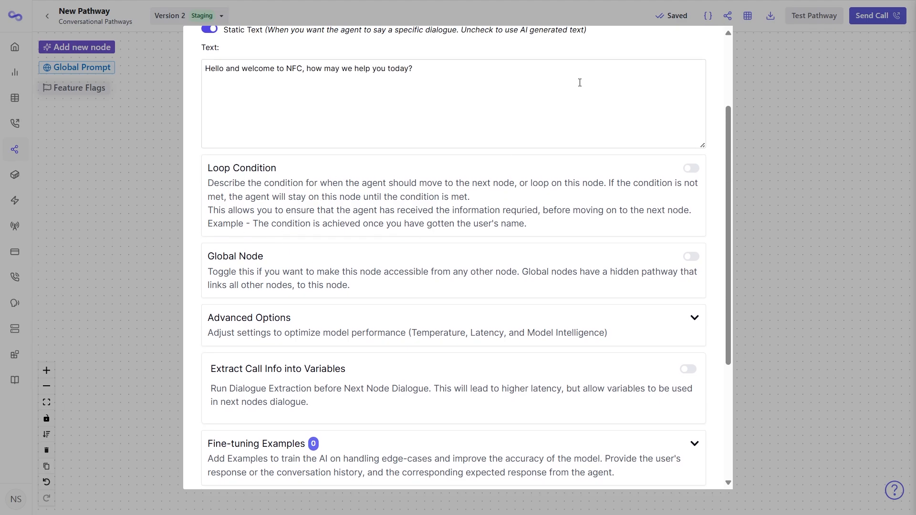
scroll(598, 253, "down", 5)
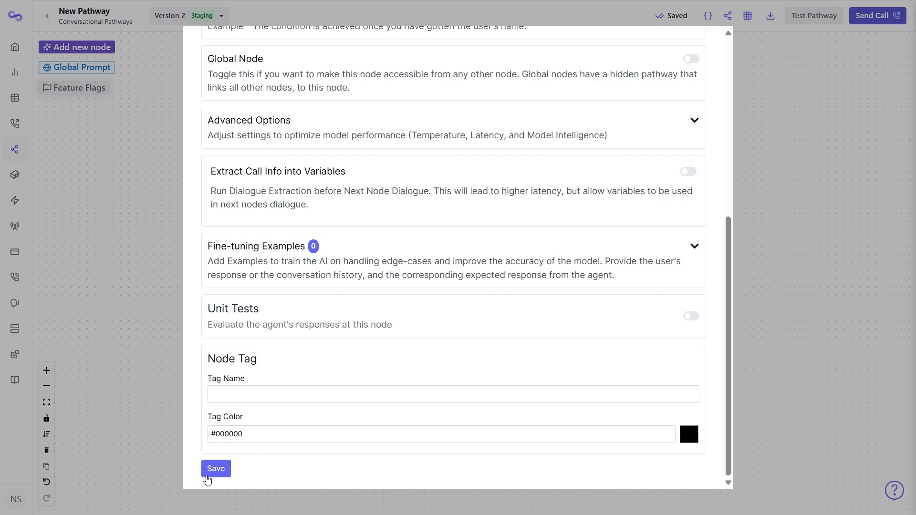
left_click(223, 469)
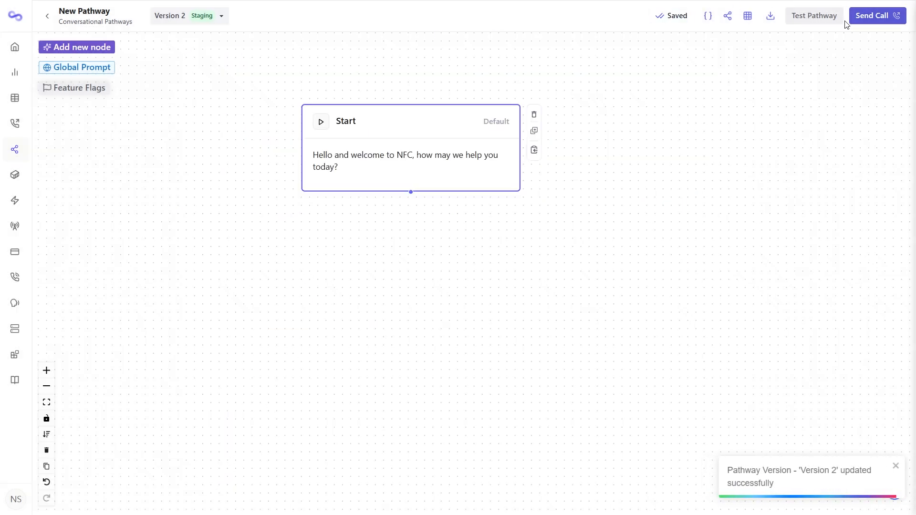
Step: Add a Default Node, connect it to the Start node's output and place it below and to the right of Start
left_click(81, 47)
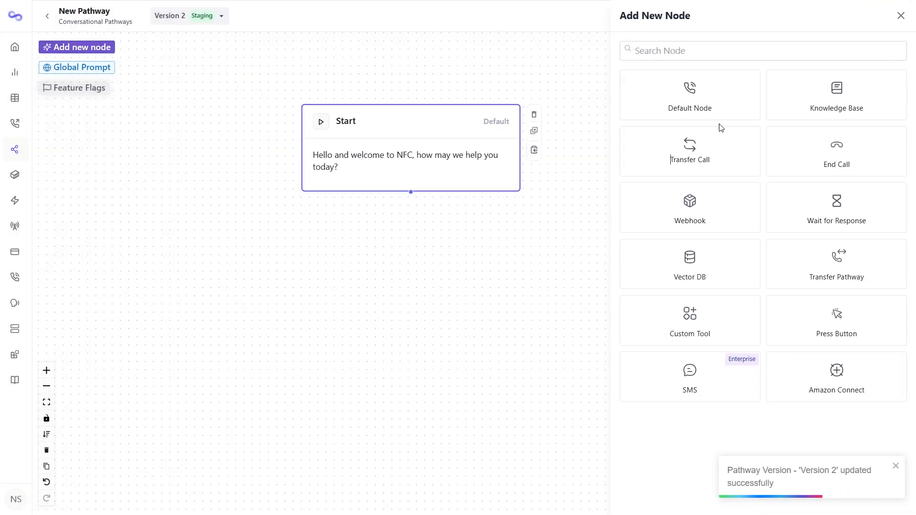
left_click(706, 112)
left_click_drag(547, 285, 484, 397)
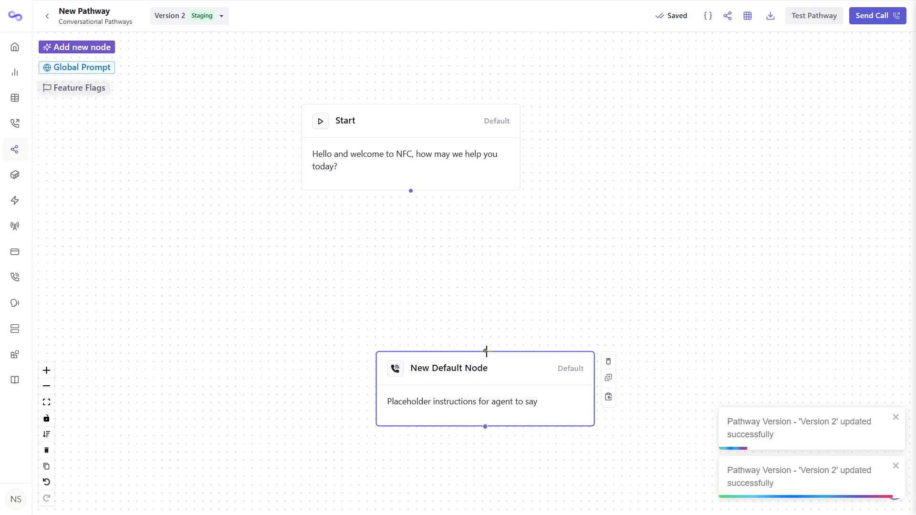
left_click_drag(485, 351, 413, 191)
left_click_drag(535, 384, 635, 339)
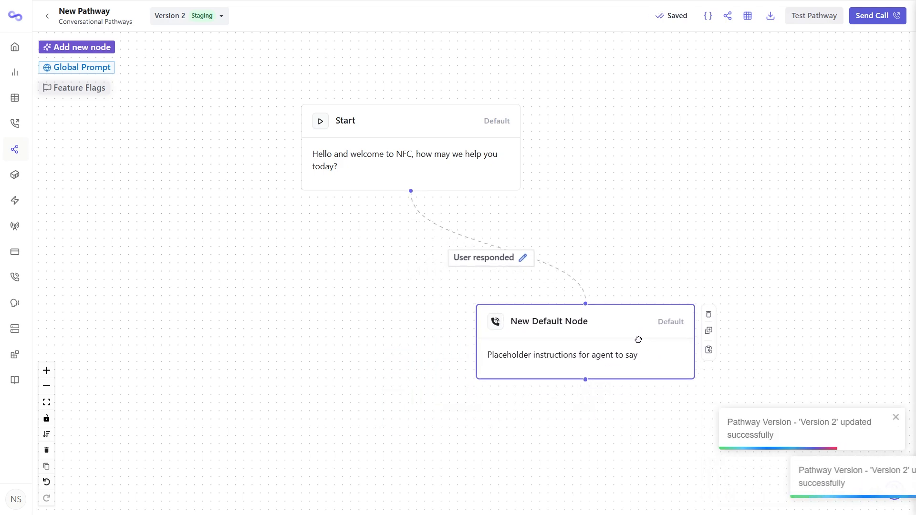
Step: Examine the Start node's loop condition option and close the node without saving
double_click(419, 144)
scroll(356, 237, "down", 1)
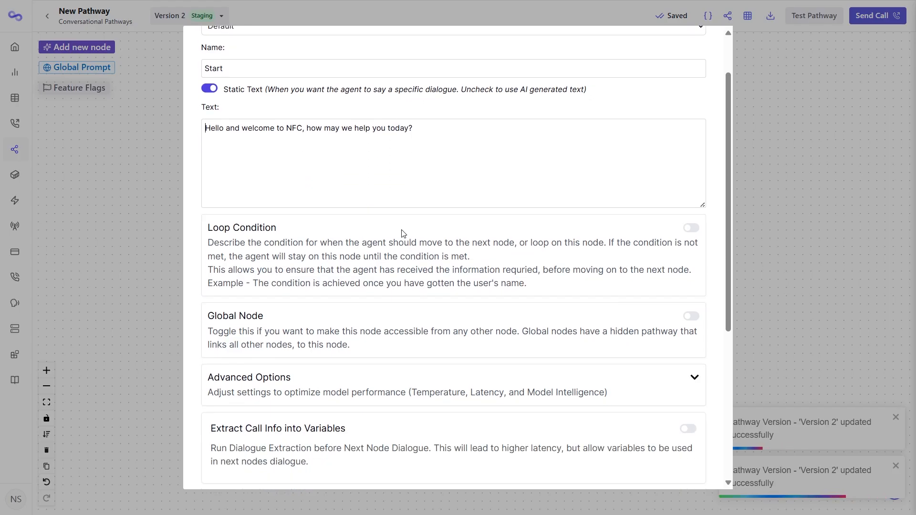
left_click(694, 230)
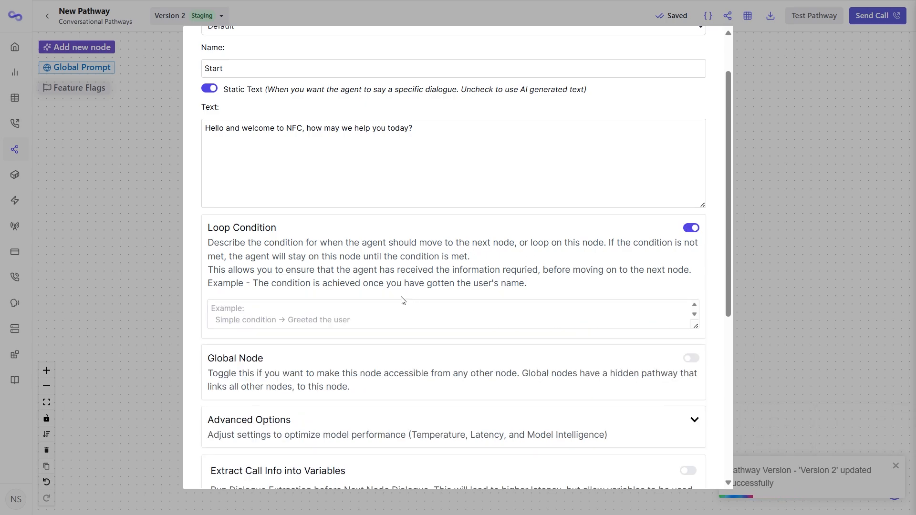
left_click(754, 219)
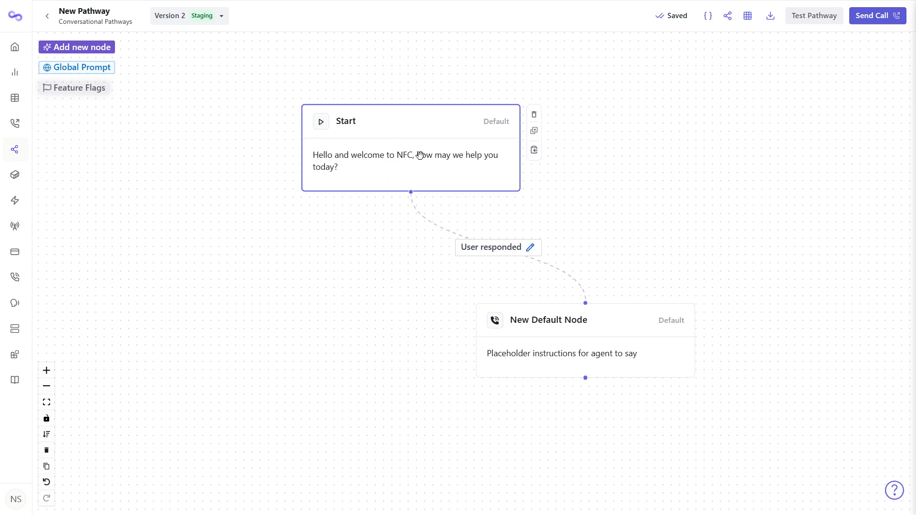
Step: Move the New Default Node so it sits below and to the left of the Start node
left_click_drag(610, 359, 242, 313)
left_click(617, 295)
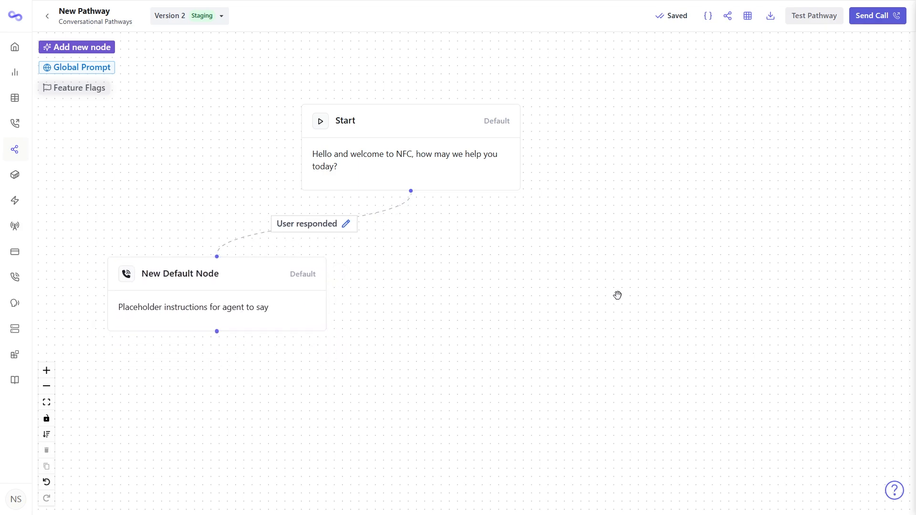
mouse_move(483, 293)
left_mouse_down()
mouse_move(424, 284)
mouse_move(468, 233)
mouse_move(470, 290)
left_mouse_up()
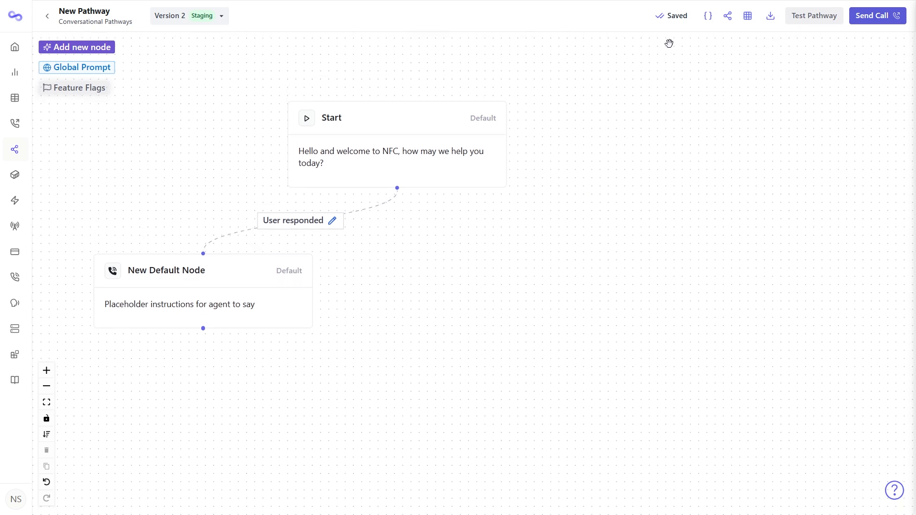
Step: Add a second Default Node, place it below and to the right of Start, and connect it to Start's output
left_click(84, 51)
left_click(687, 104)
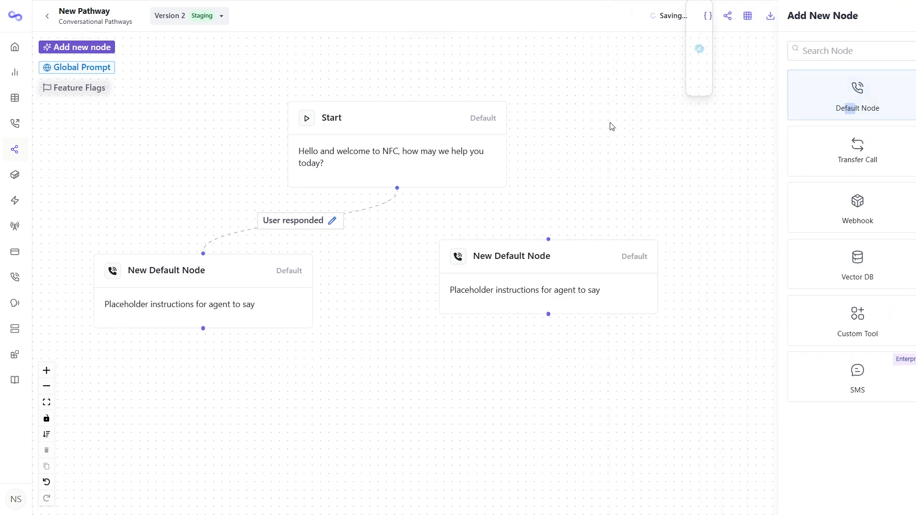
left_click_drag(534, 287, 577, 305)
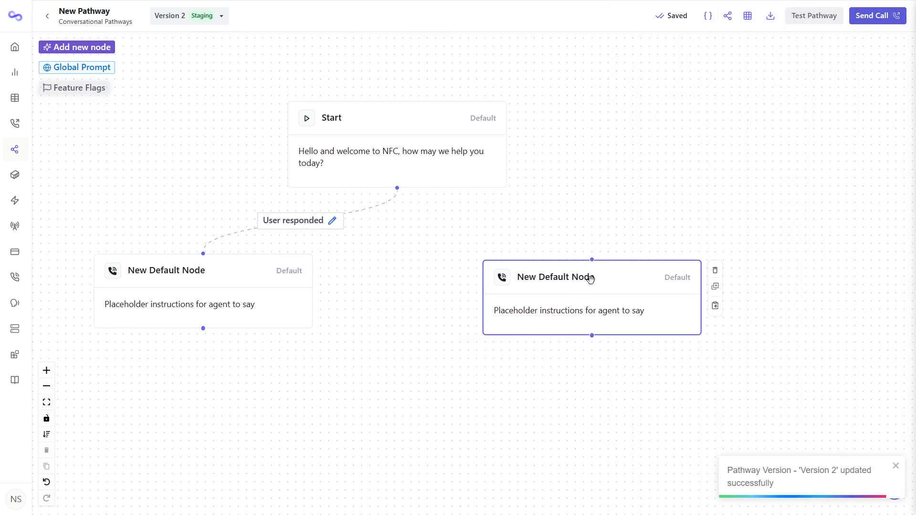
left_click_drag(590, 261, 398, 189)
Step: Change the label of the pathway to the left default node to "User wants to talk about the menu" and save it
left_click(333, 222)
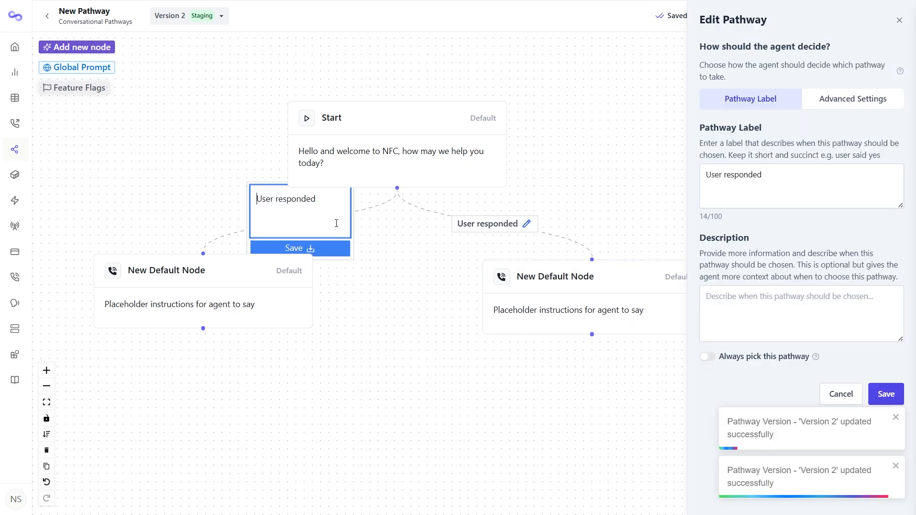
left_click(757, 185)
double_click(756, 185)
type("wants o")
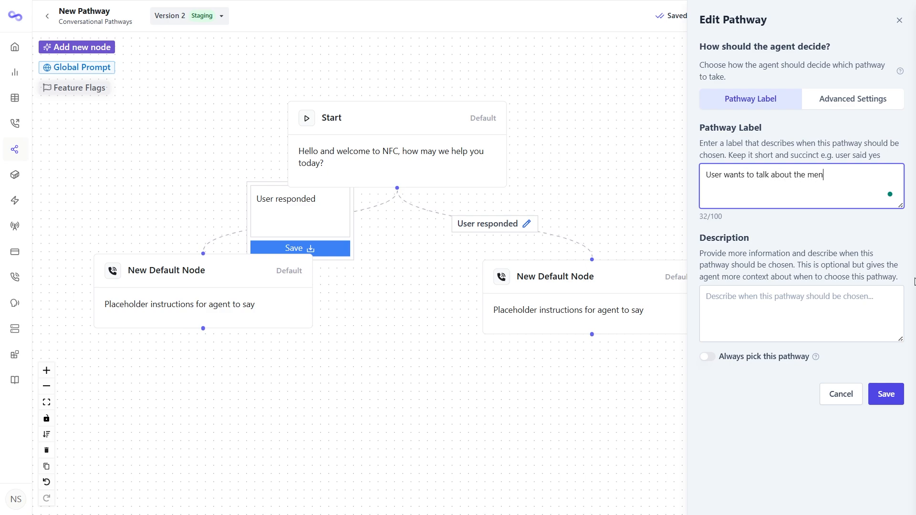
left_click(781, 347)
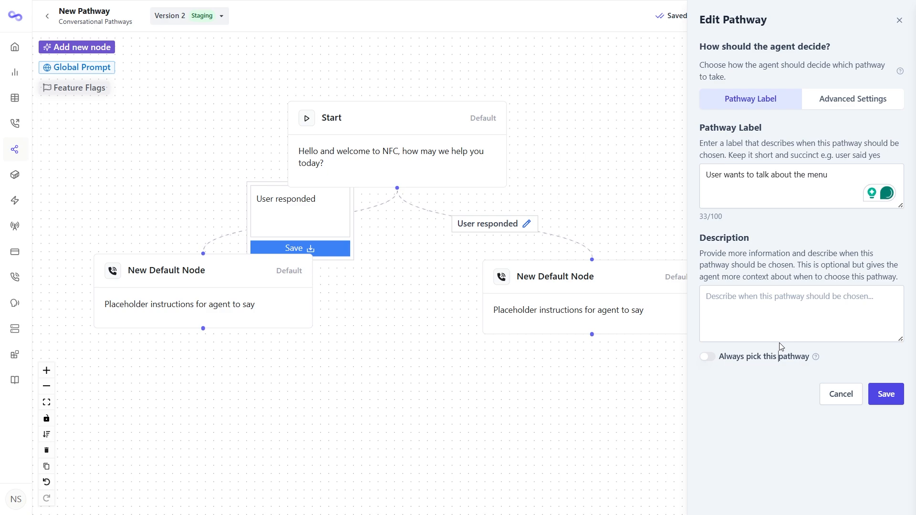
left_click(883, 394)
Step: Change the label of the pathway to the right default node to "User wants to make an order"
left_click(526, 224)
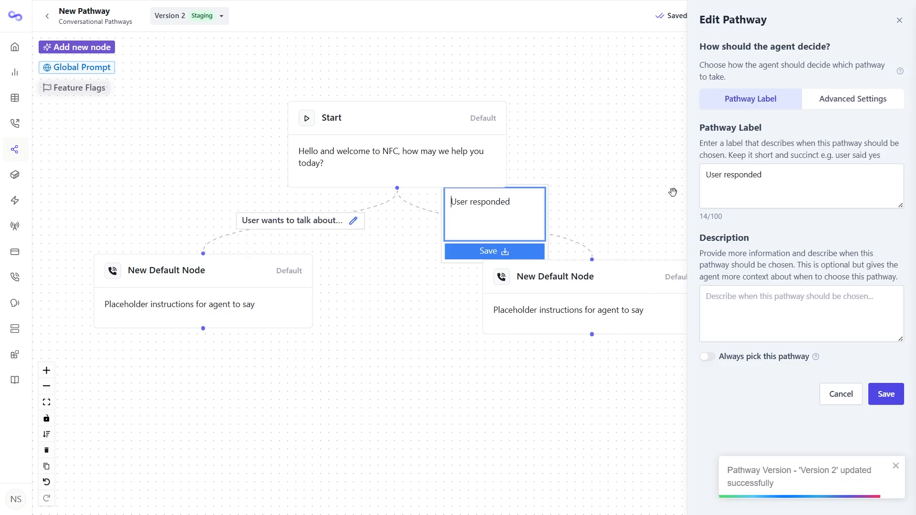
left_click(779, 176)
key("BackSpace")
key("BackSpace")
key("BackSpace")
key("BackSpace")
key("BackSpace")
key("BackSpace")
key("BackSpace")
key("BackSpace")
key("BackSpace")
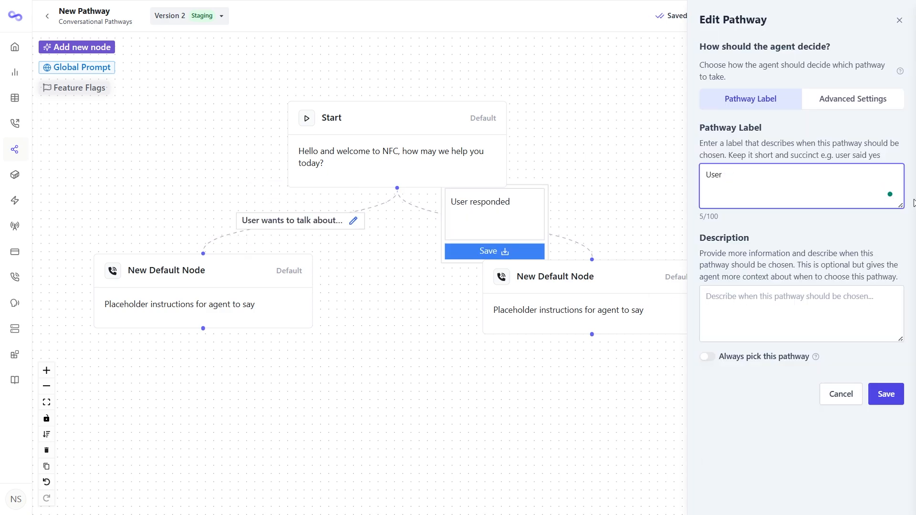
type("wants to make an order")
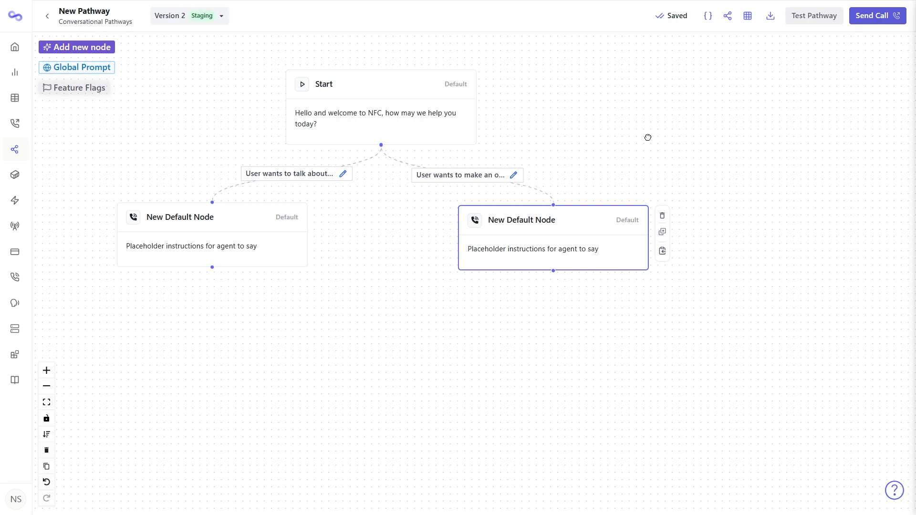
Step: Replace the prompt of the default node on the order branch with "Ask the caller what they want to order."
left_click_drag(645, 137, 574, 142)
double_click(515, 244)
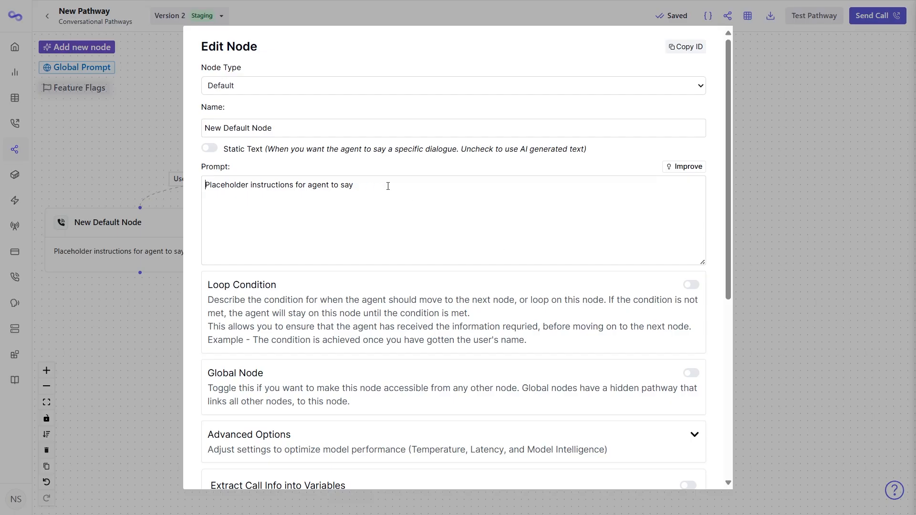
type("Ask t")
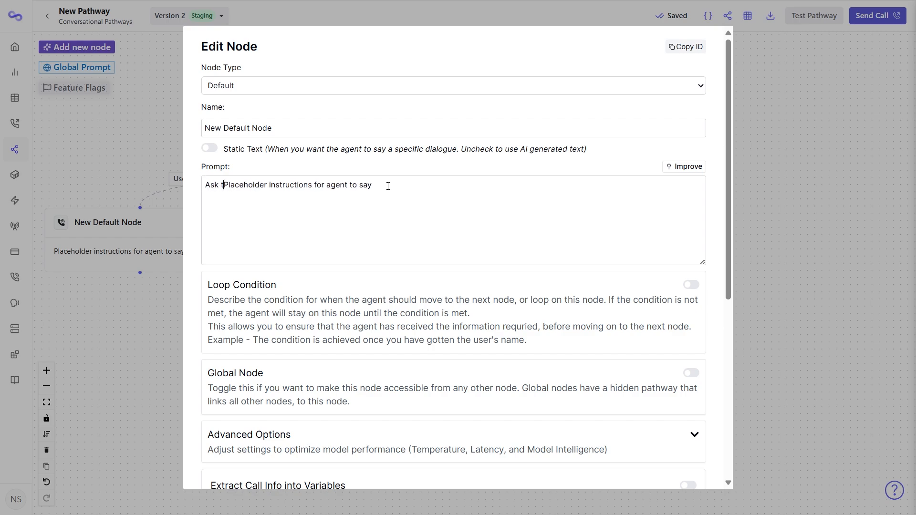
key("ctrl+a")
type("A")
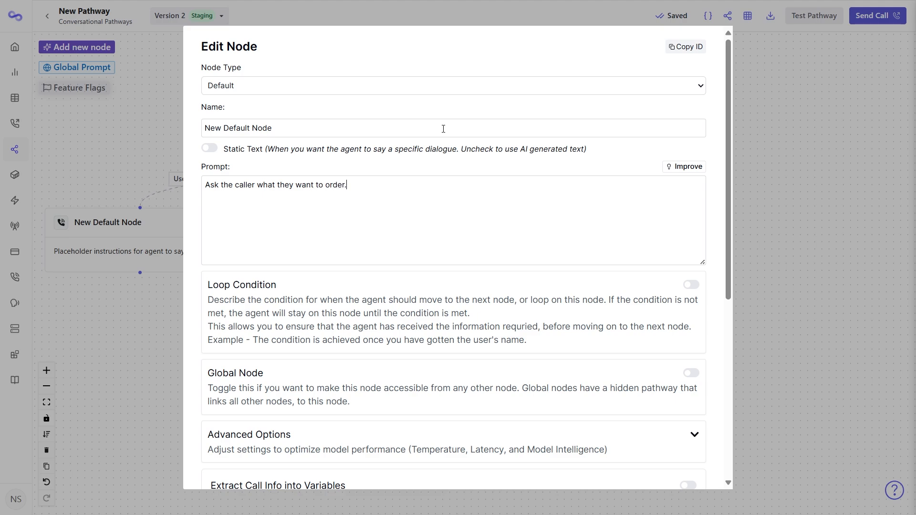
Step: Enable the order node's loop condition "Ensure that you get the order item to caller wants before moving on. E.g. "A number 2 with extra dip"" and save
scroll(695, 296, "down", 1)
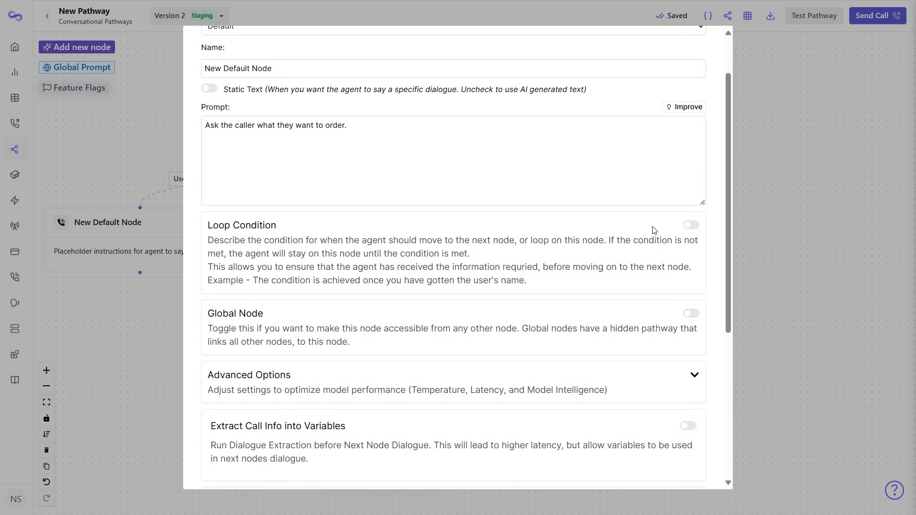
left_click(690, 225)
left_click(437, 322)
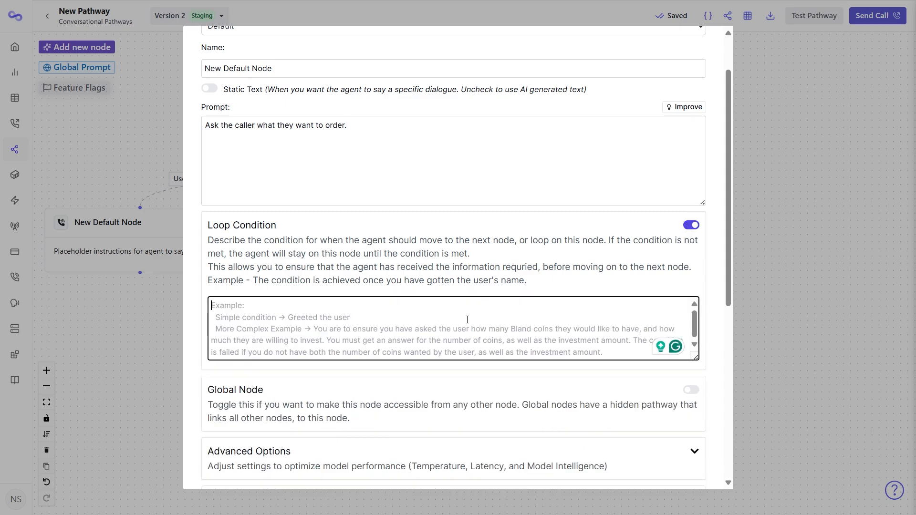
type("E")
key("BackSpace")
type("Ensure ")
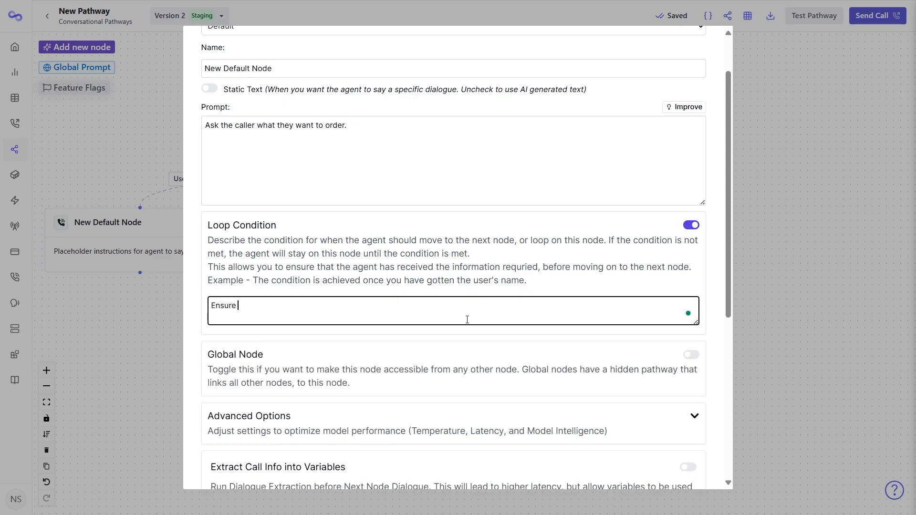
type("that you get")
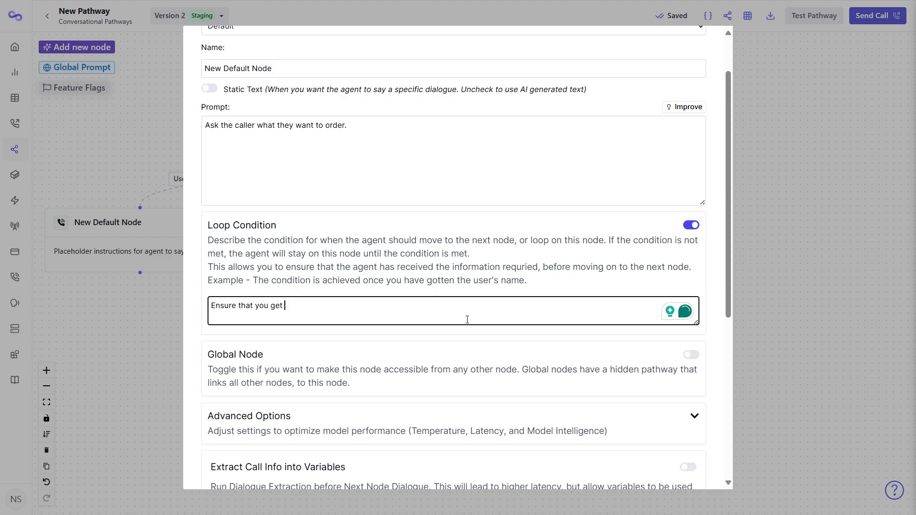
type(" the")
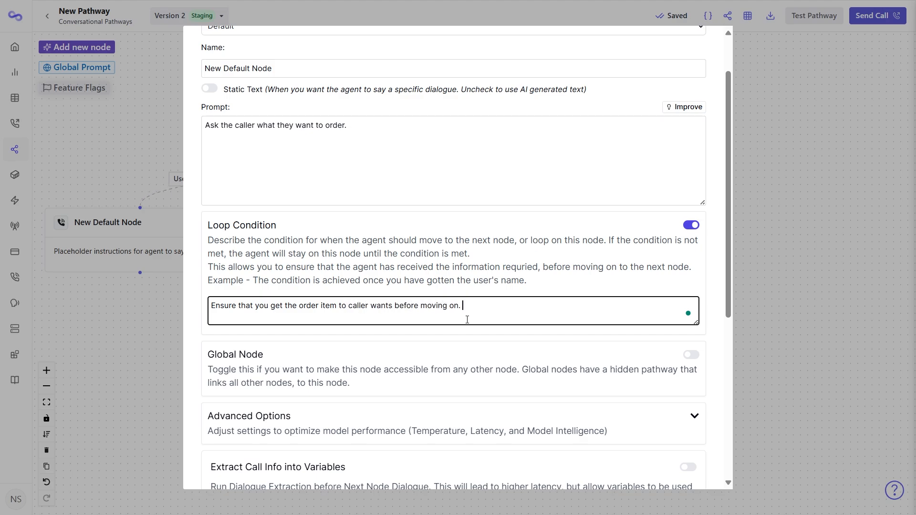
type(".g.")
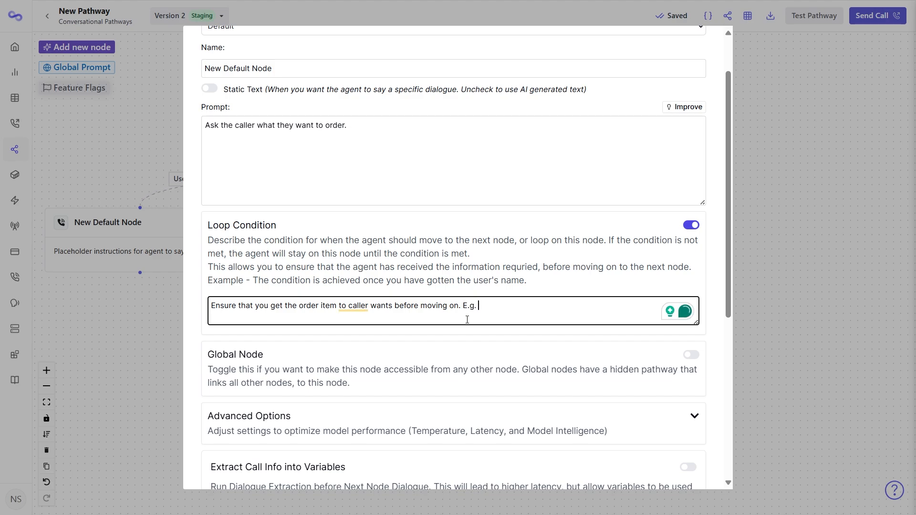
type(" \"A number 2 with extra dip")
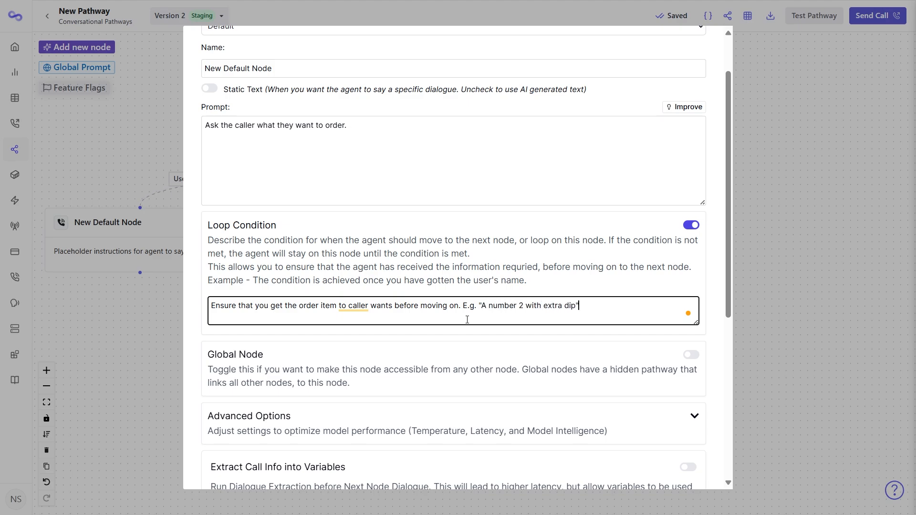
scroll(417, 210, "down", 6)
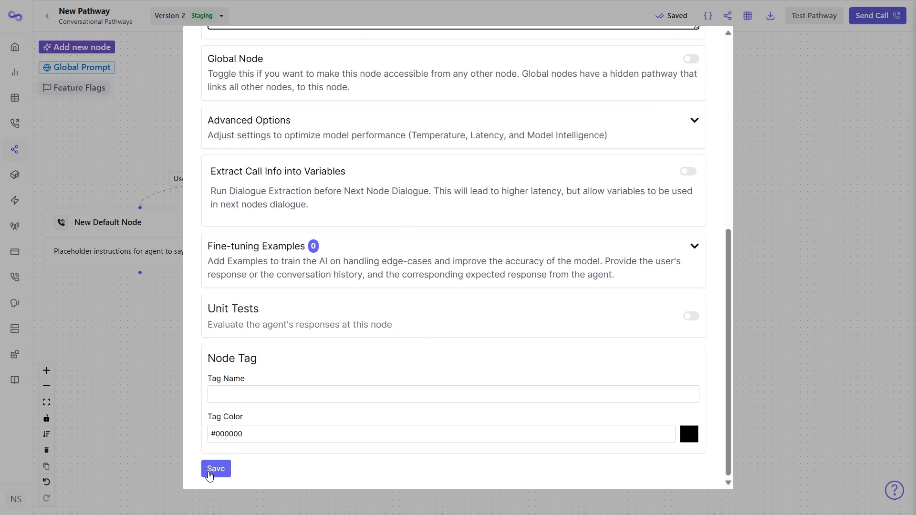
left_click(214, 467)
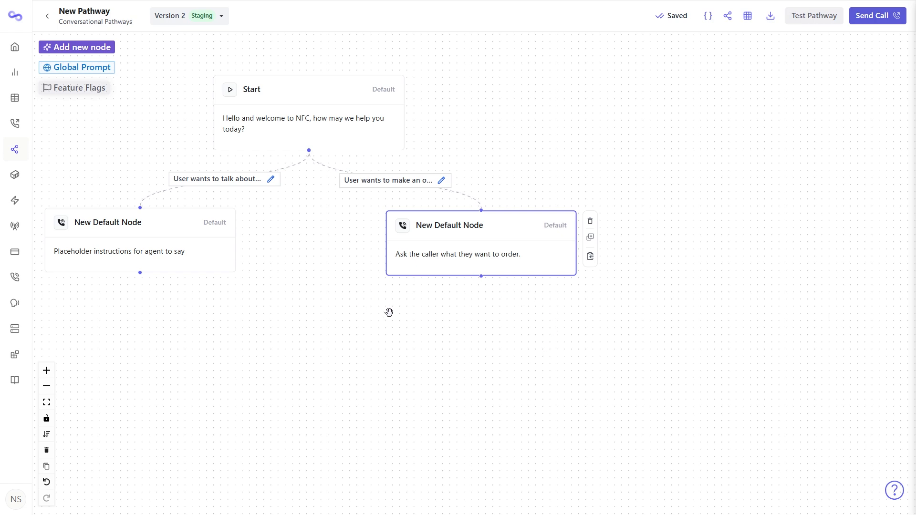
Step: Add a Default Node connected below the order node and set its prompt to "Ask the caller for their address"
left_click_drag(472, 347, 474, 356)
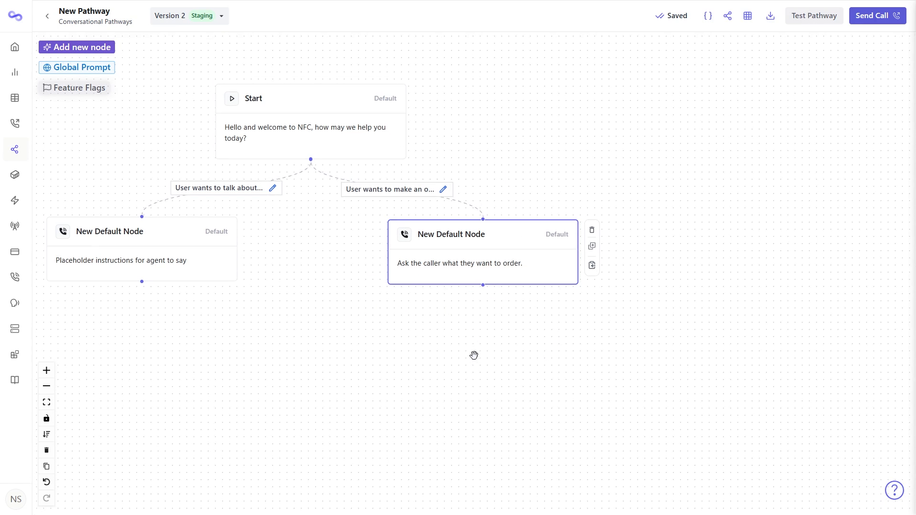
left_click_drag(485, 409, 483, 389)
scroll(431, 343, "down", 1)
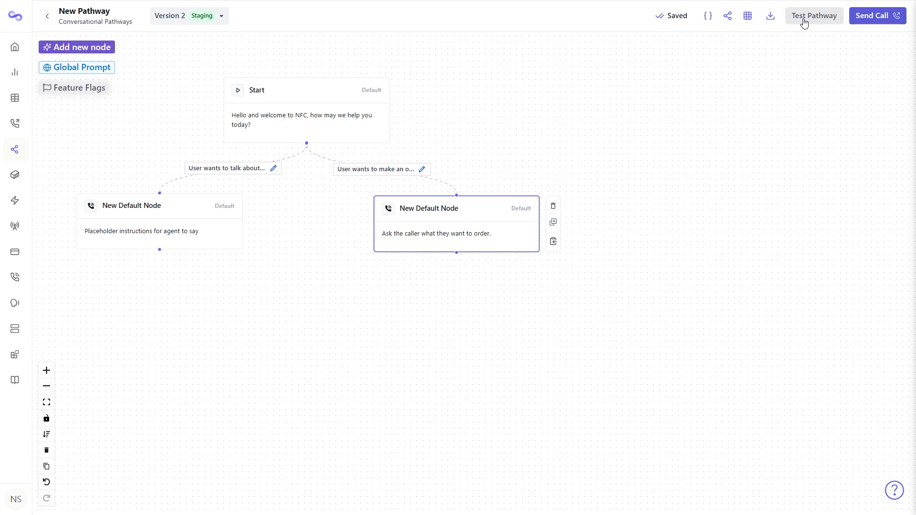
left_click(97, 46)
left_click(724, 97)
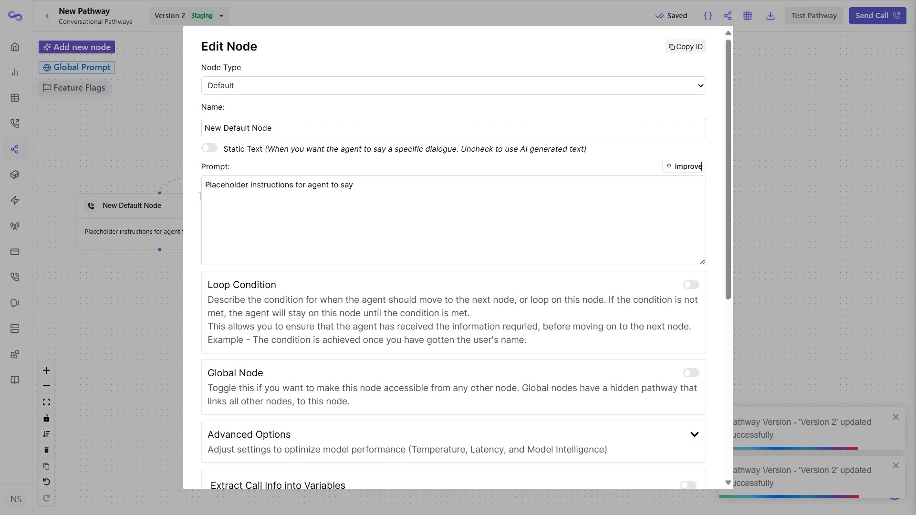
right_click(223, 170)
type("Ask t")
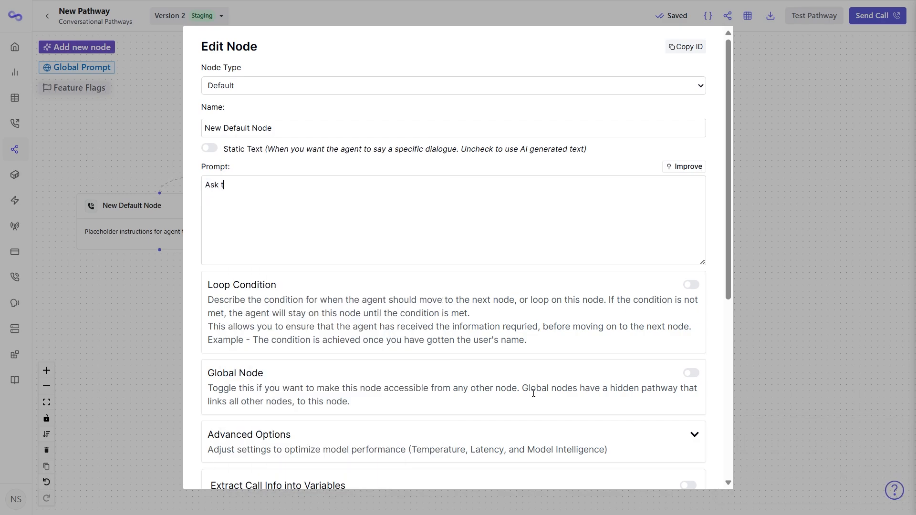
type("he caller for their a")
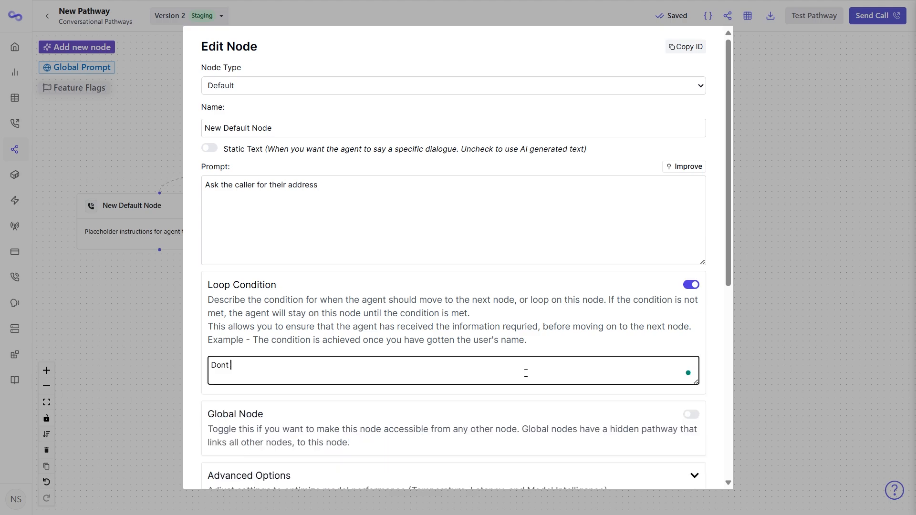
Step: Set the address node's loop condition to "Dont move on until you have the callers address" and save the node
type("move on until you have the callers address")
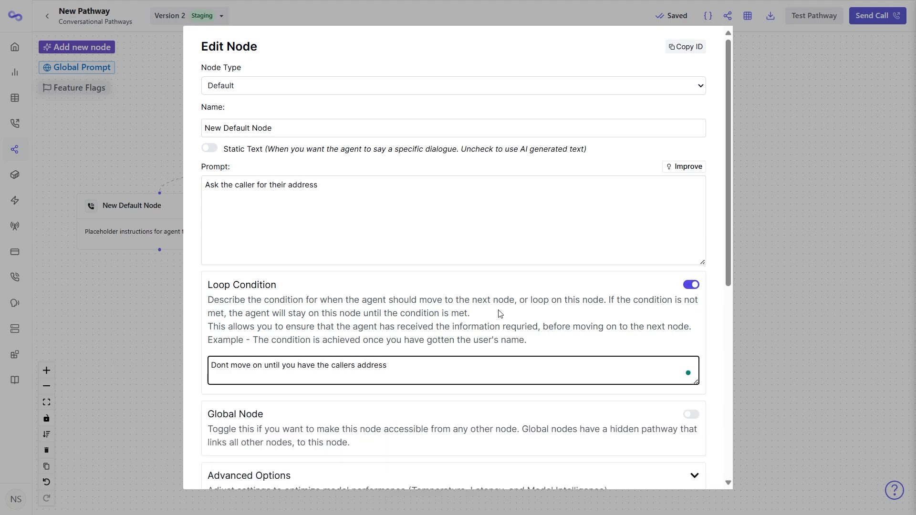
scroll(499, 313, "down", 7)
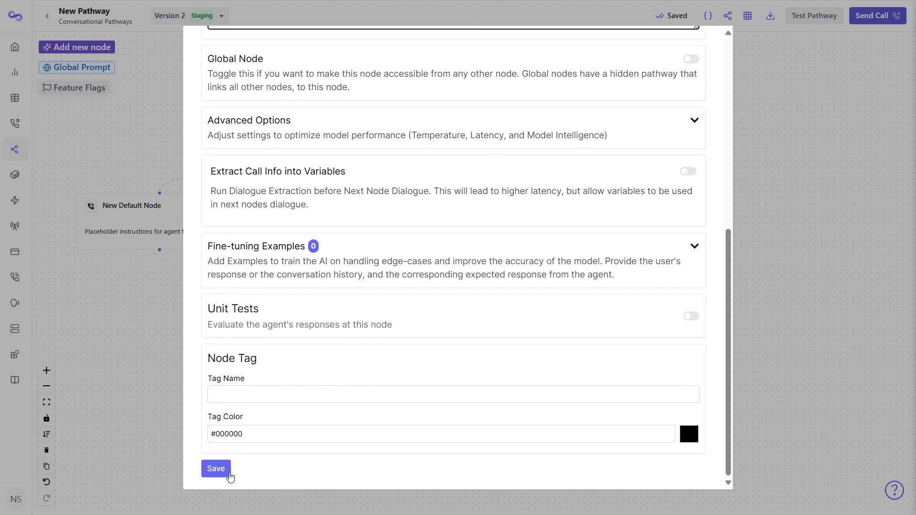
left_click(215, 469)
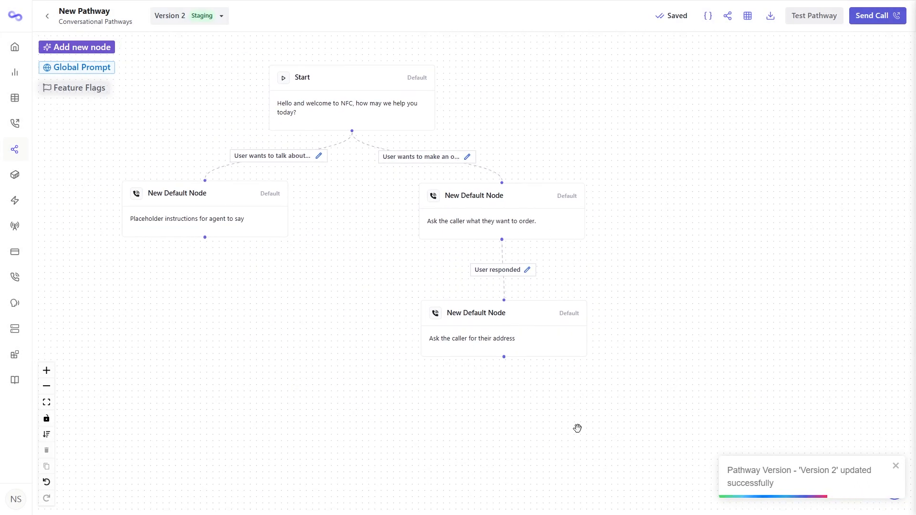
Step: Add a Default Node and connect it below the node that asks for the caller's address
left_click_drag(476, 403, 624, 375)
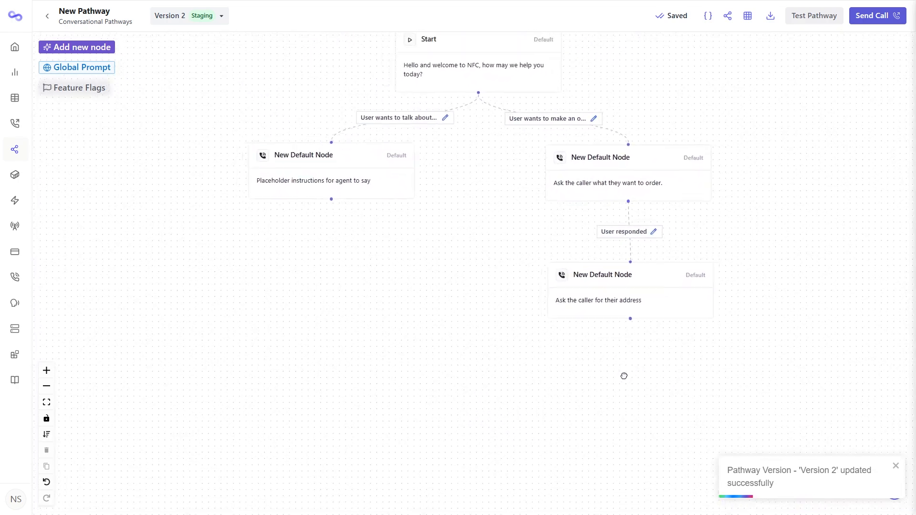
left_click(57, 47)
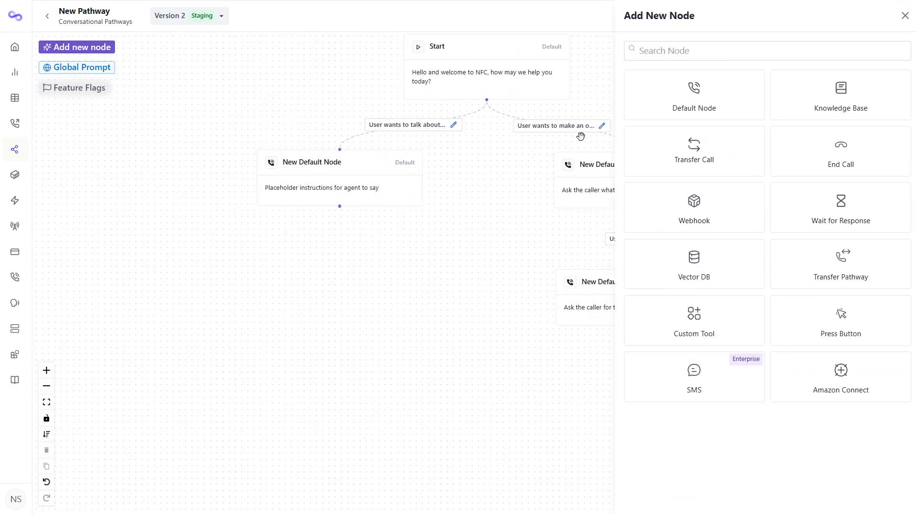
left_click(692, 98)
left_click_drag(508, 286, 487, 388)
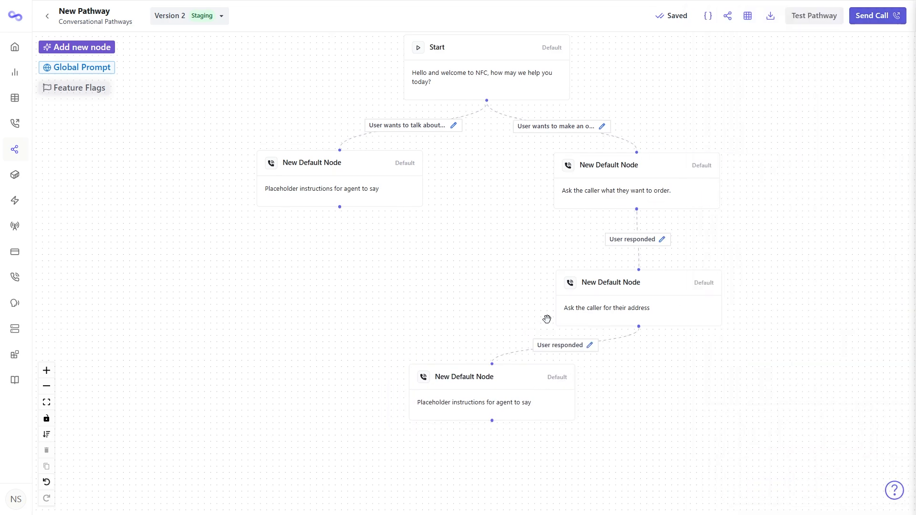
mouse_move(489, 406)
left_mouse_down()
mouse_move(448, 415)
mouse_move(492, 415)
left_mouse_up()
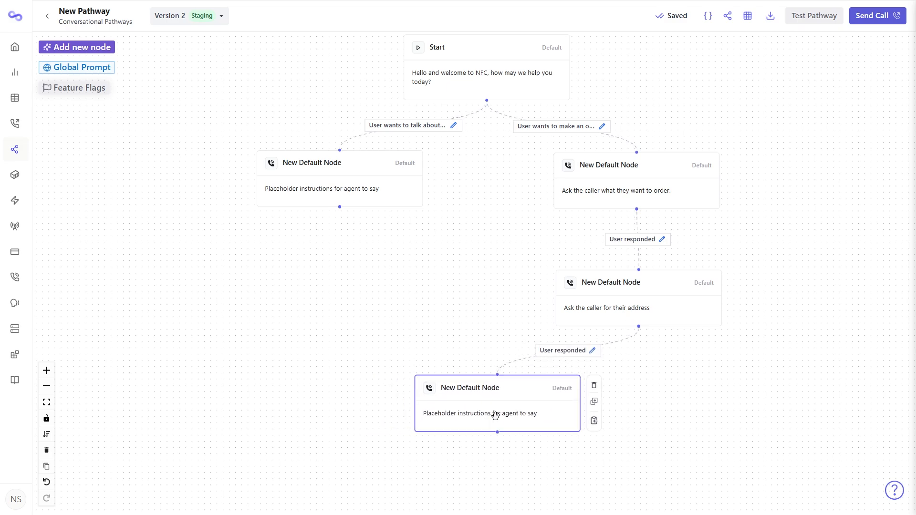
Step: Set the new node's prompt to "Ok, we've got your order in the kitchen!" plus an instruction to ask about other questions, perhaps menu items, and save
left_click(494, 415)
left_click_drag(397, 190, 186, 214)
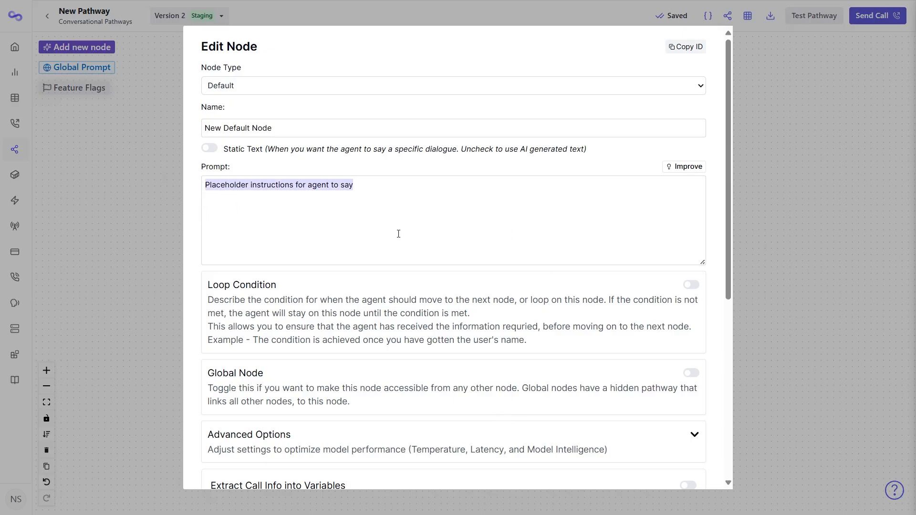
type("Ok")
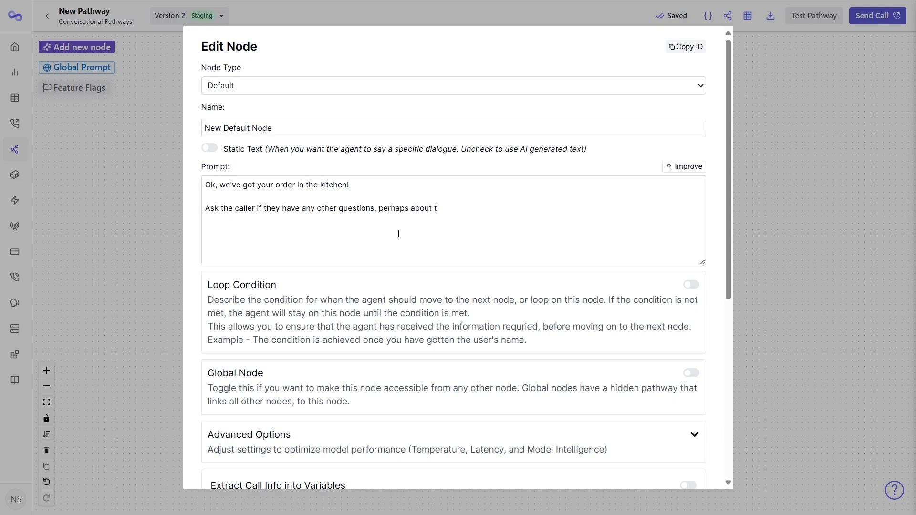
type("ther menu items.")
scroll(382, 248, "down", 6)
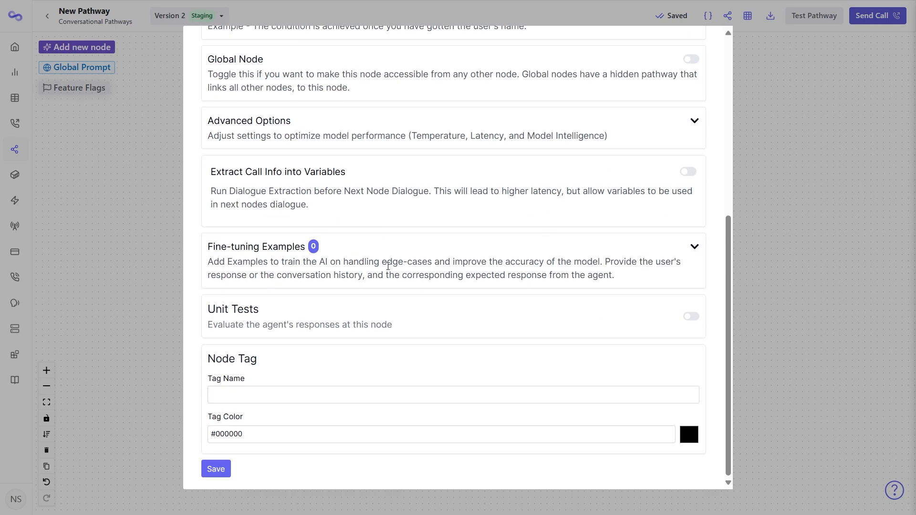
left_click(215, 469)
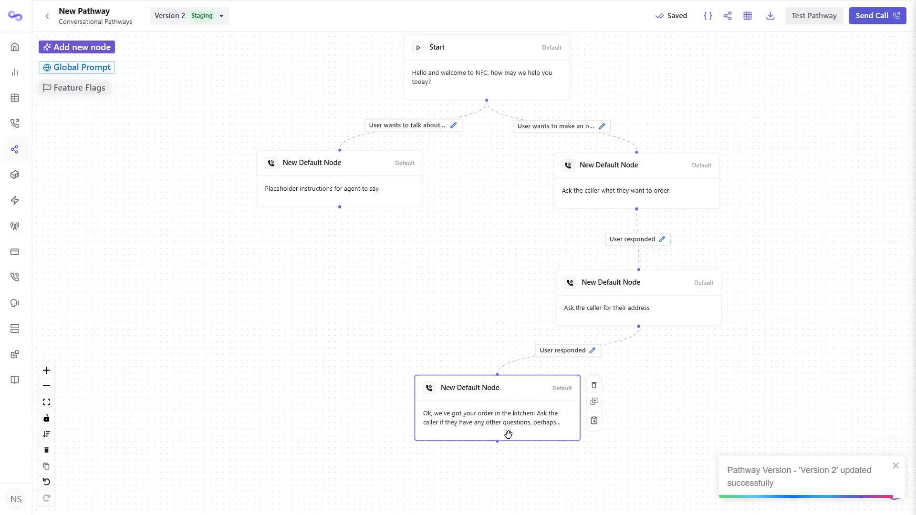
Step: Align the order confirmation node under the address node and connect a new End Call node below it
left_click_drag(492, 332, 633, 346)
left_click_drag(450, 341, 433, 215)
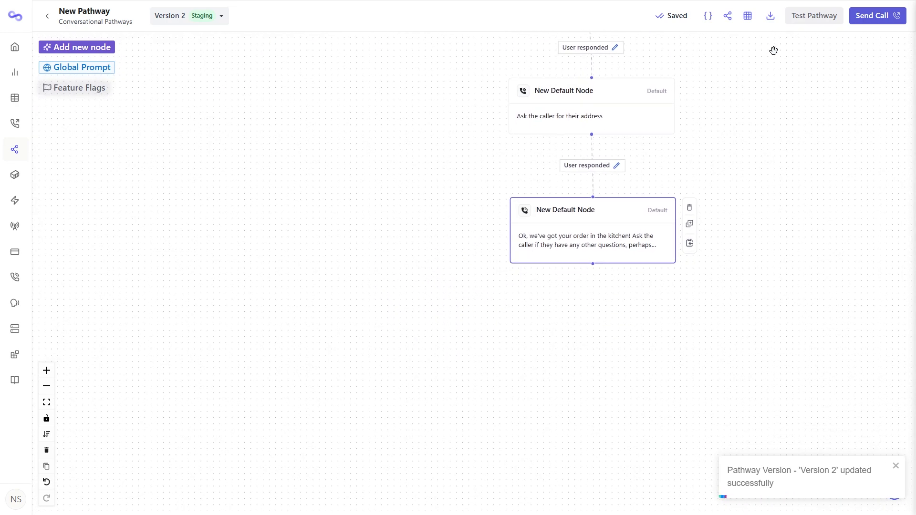
left_click(107, 48)
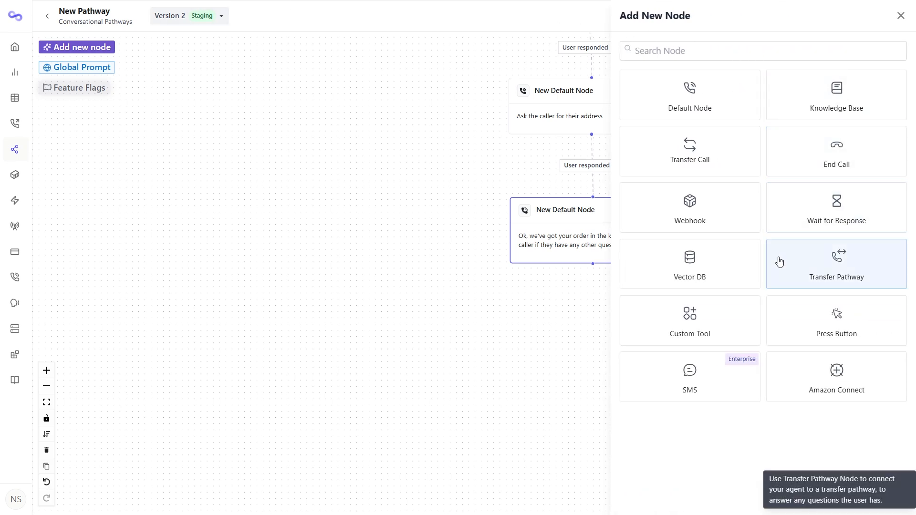
left_click(835, 146)
left_click_drag(417, 321, 592, 265)
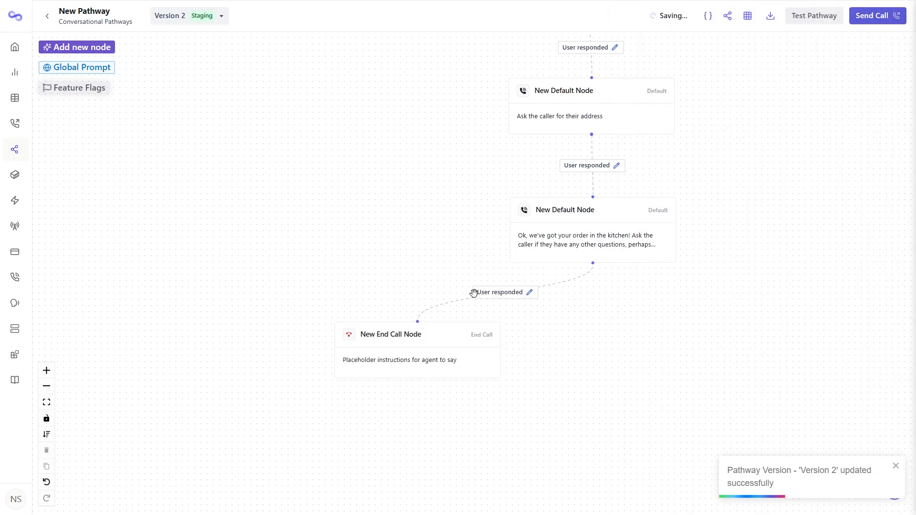
Step: Label the pathway leading to the End Call node "User has no other questions" and save it
left_click(530, 293)
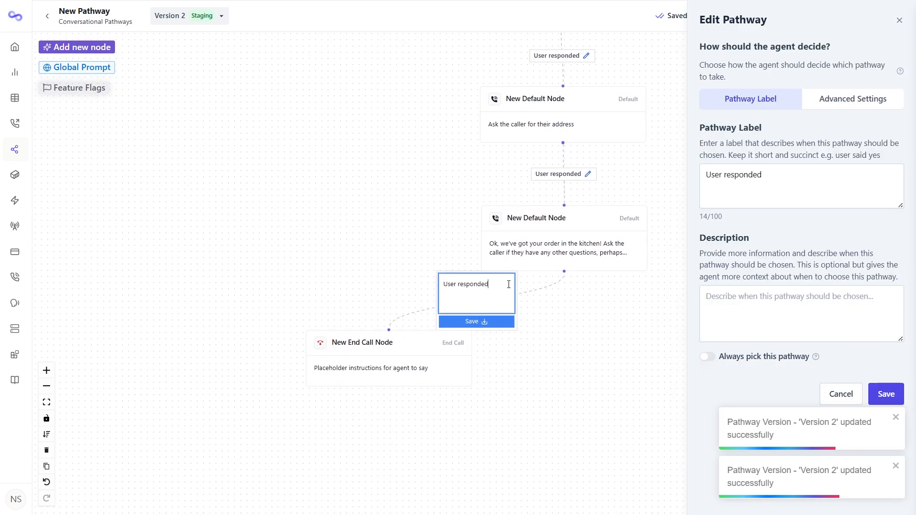
left_click(760, 174)
double_click(744, 175)
type("has n")
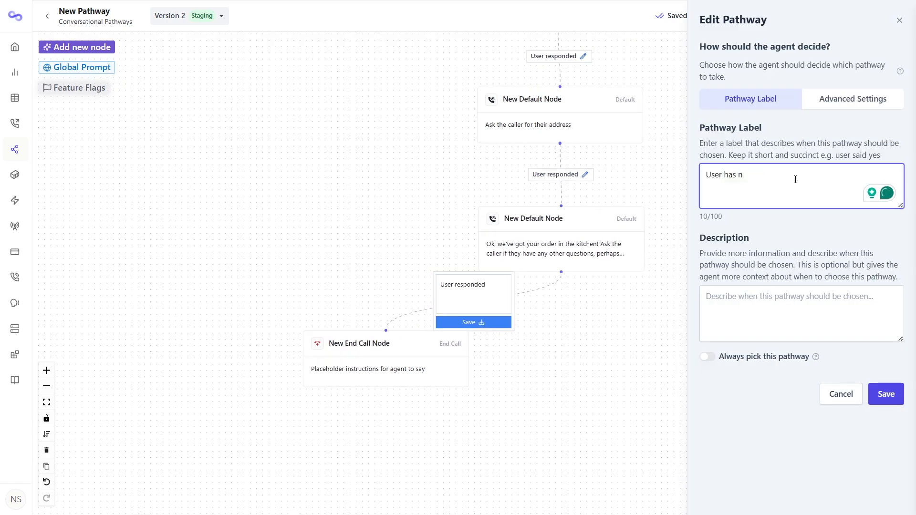
type("o other questions")
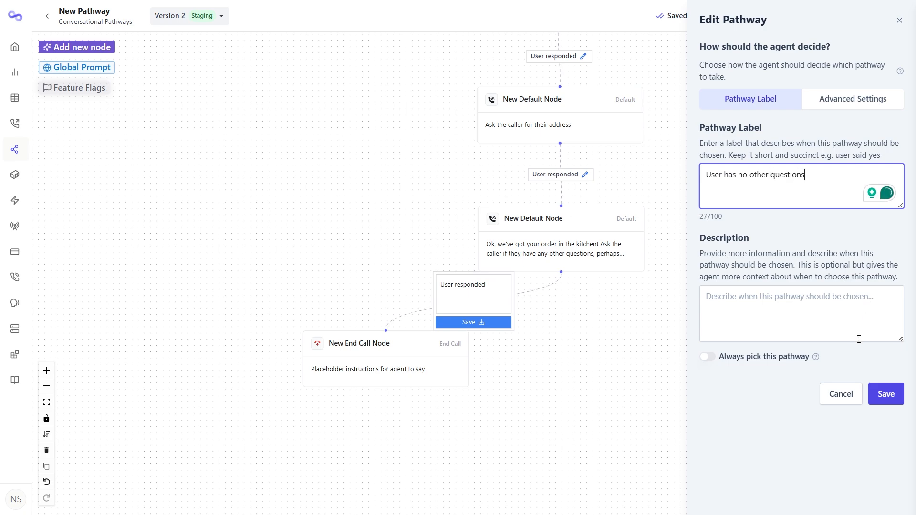
left_click(884, 393)
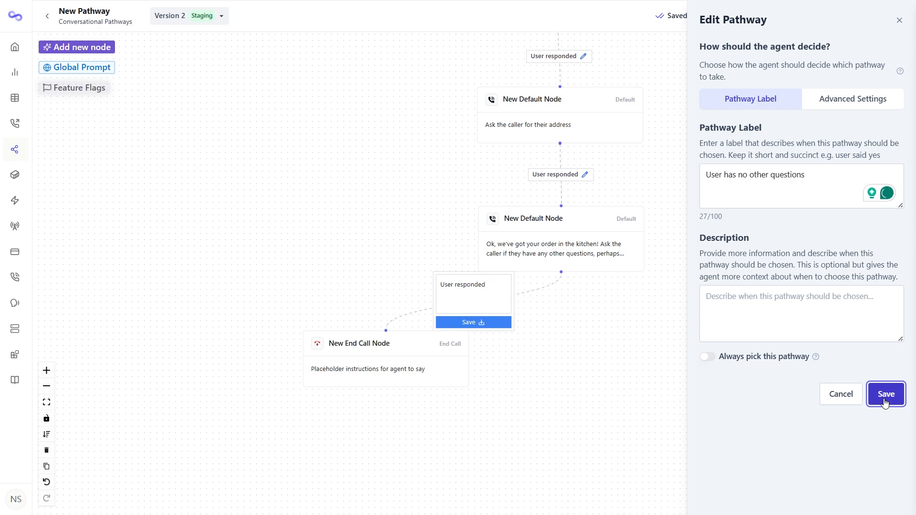
Step: Switch the End Call node to static text reading "Thanks for calling, we hope you have a good rest of the day" and save
double_click(386, 364)
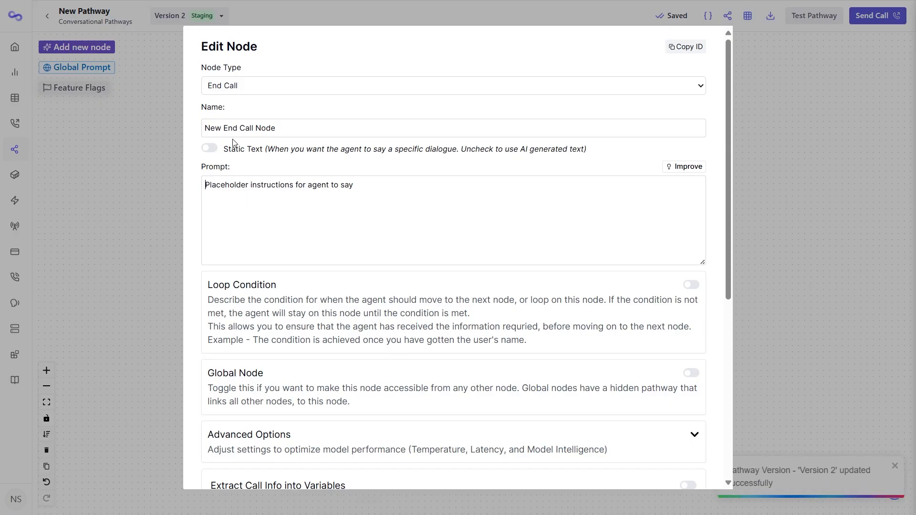
left_click(210, 148)
type("Thanks for calling, i")
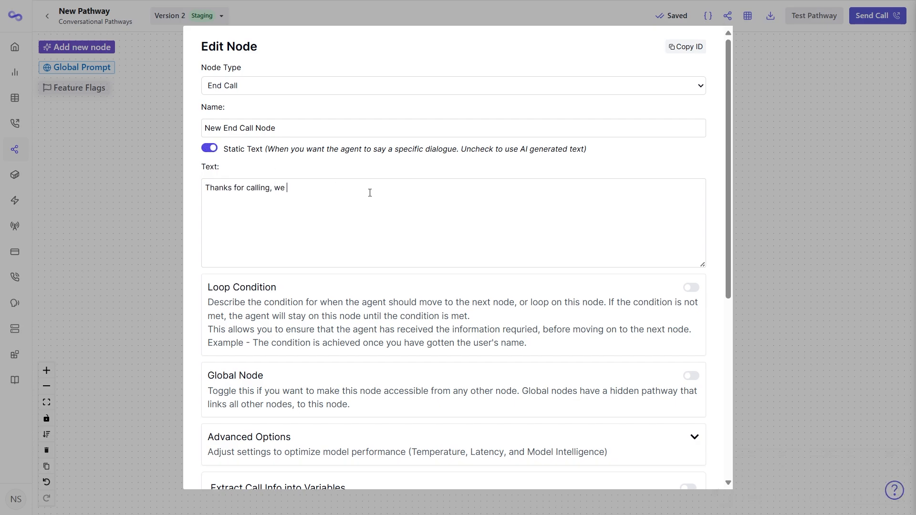
type("e hope you h")
scroll(369, 193, "down", 10)
left_click(227, 463)
Step: Connect the order confirmation node back to the menu branch's node with the pathway label "User has questions about the menu" and save
left_click_drag(427, 213, 467, 370)
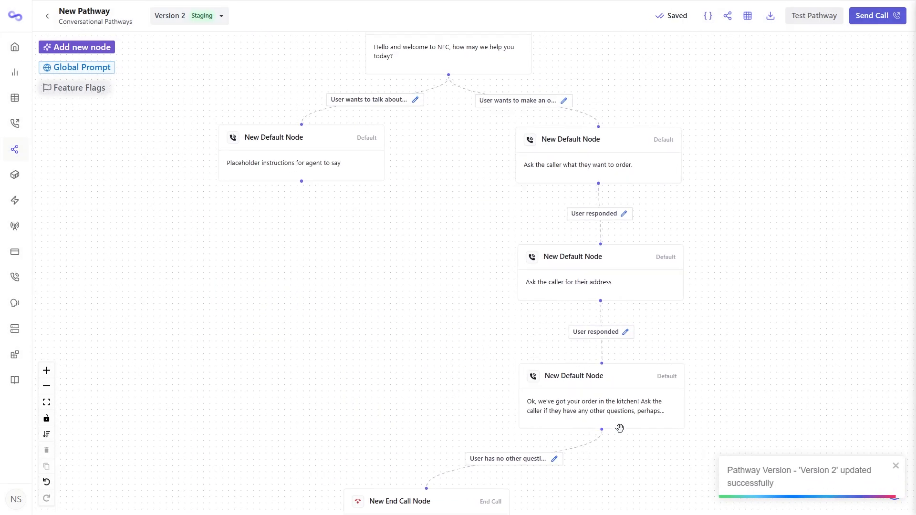
left_click_drag(601, 429, 302, 126)
left_click(476, 275)
type("User has")
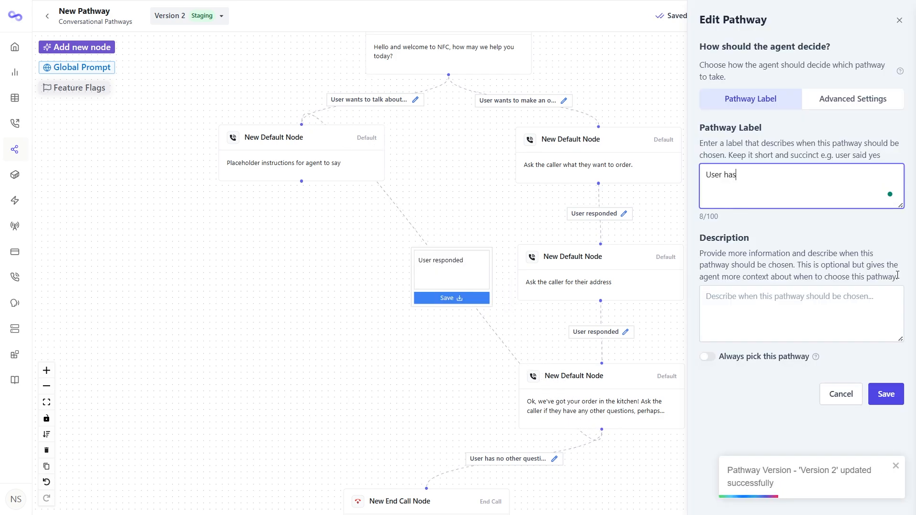
type(" questions about the menu")
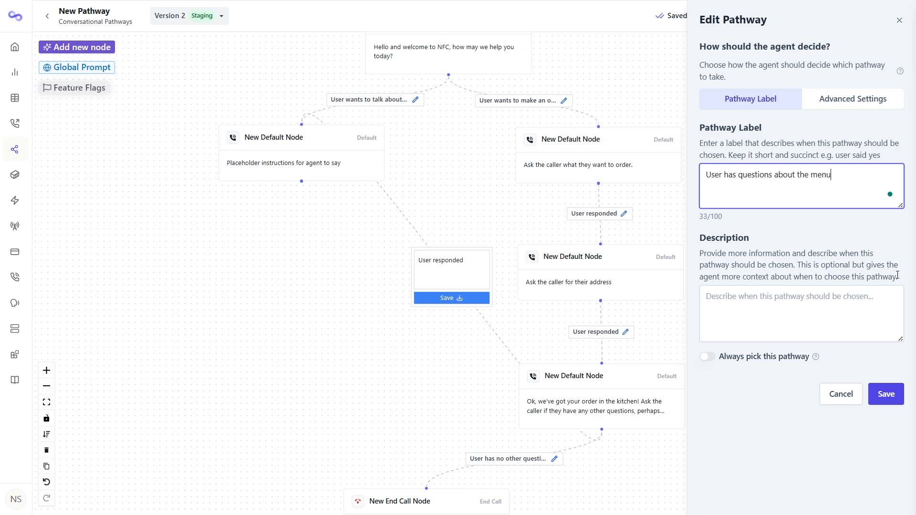
left_click(886, 394)
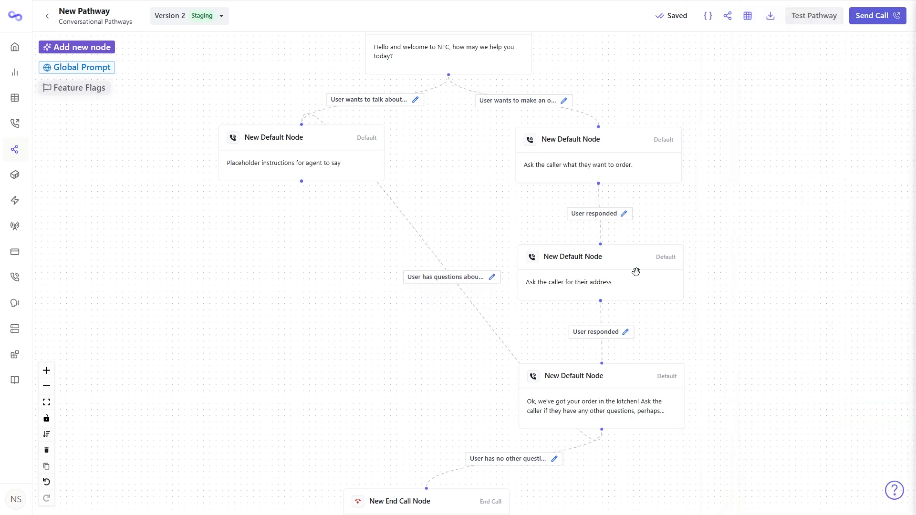
Step: Rearrange the nodes so the order, address, confirmation and End Call nodes form a vertical column beneath the Start node
scroll(630, 264, "down", 1)
scroll(533, 281, "up", 1)
left_click_drag(472, 405, 431, 349)
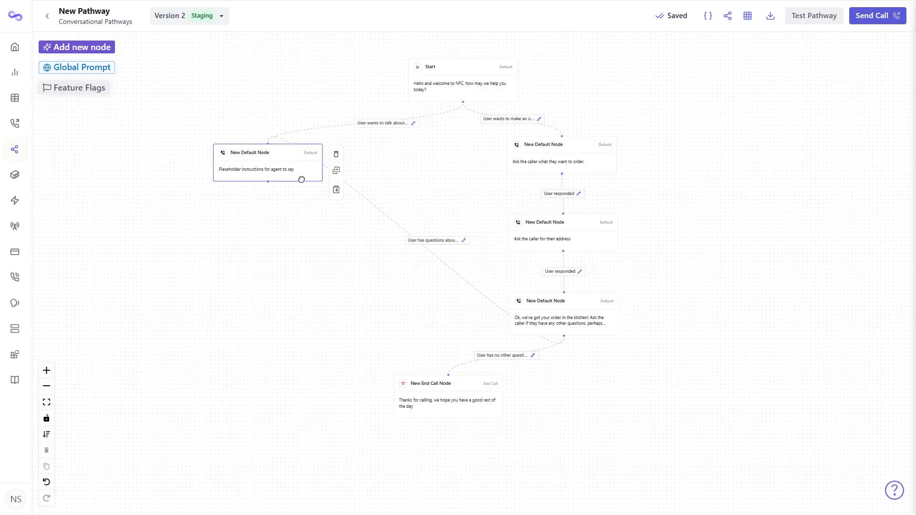
left_click_drag(301, 179, 303, 188)
left_click_drag(594, 164, 497, 169)
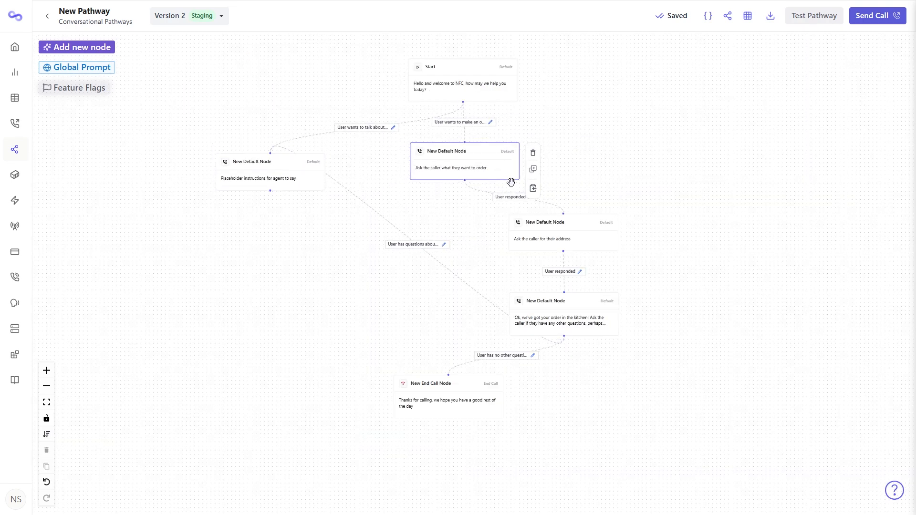
left_click_drag(602, 237, 513, 242)
left_click_drag(561, 309, 493, 333)
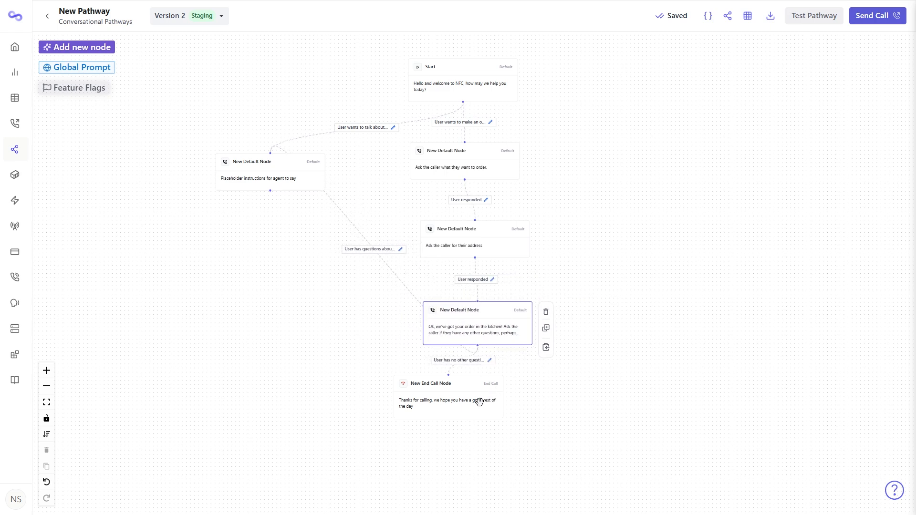
left_click_drag(478, 403, 509, 416)
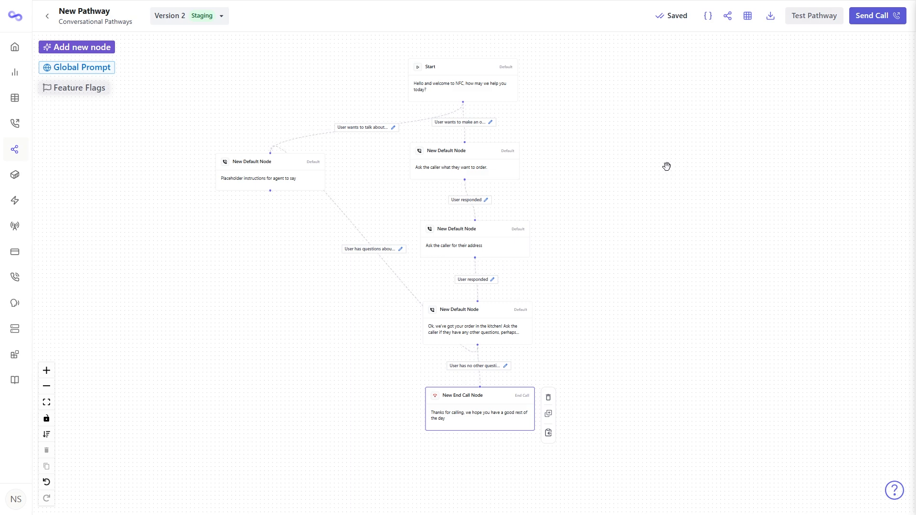
Step: Launch a chat test of pathway Version 2 with Start as the start node
left_click(807, 16)
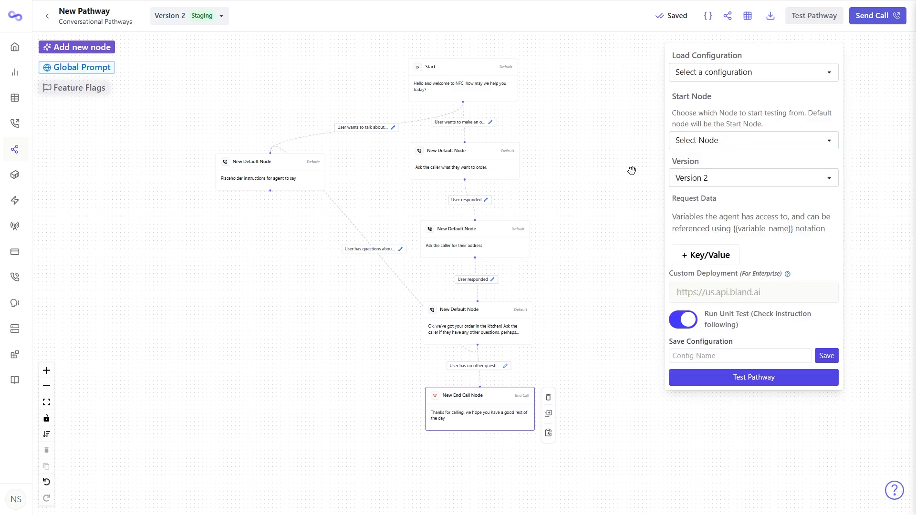
left_click(679, 140)
left_click(701, 158)
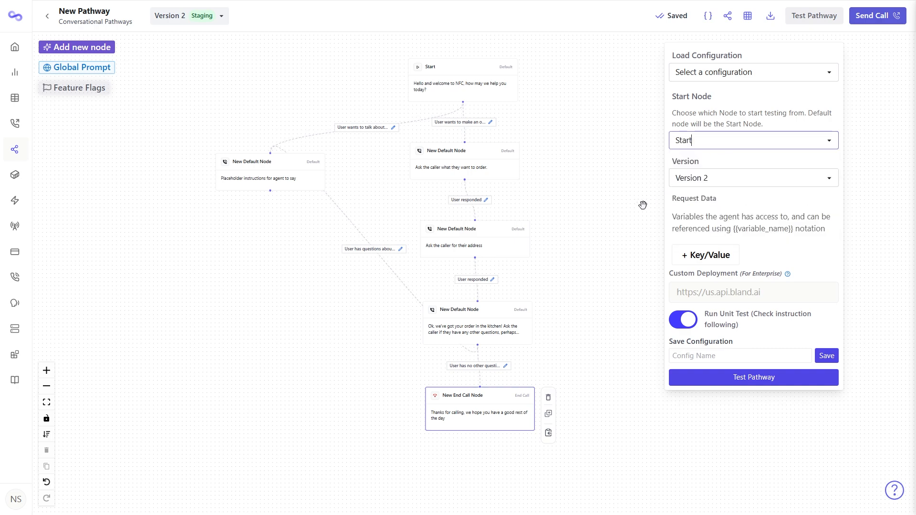
left_click(720, 377)
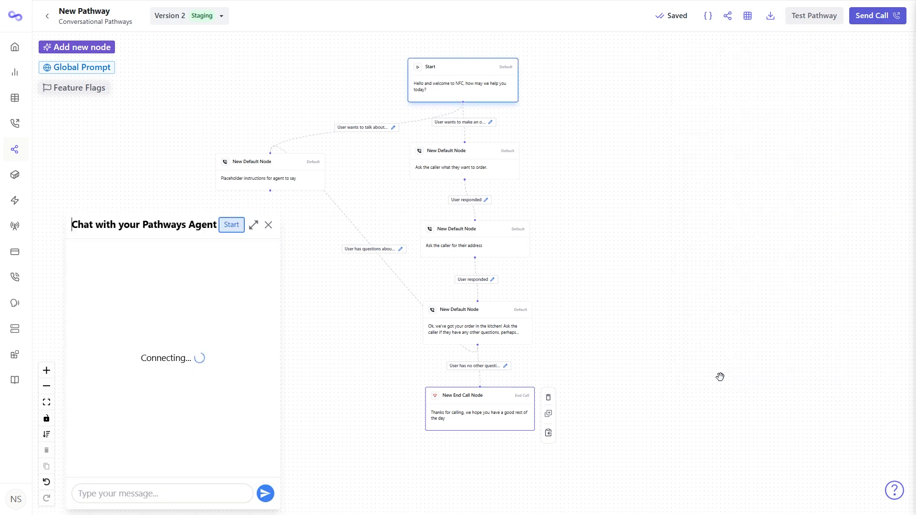
Step: Answer the agent's greeting in the test chat with "I would like to make an order"
left_click(215, 489)
mouse_move(4, 478)
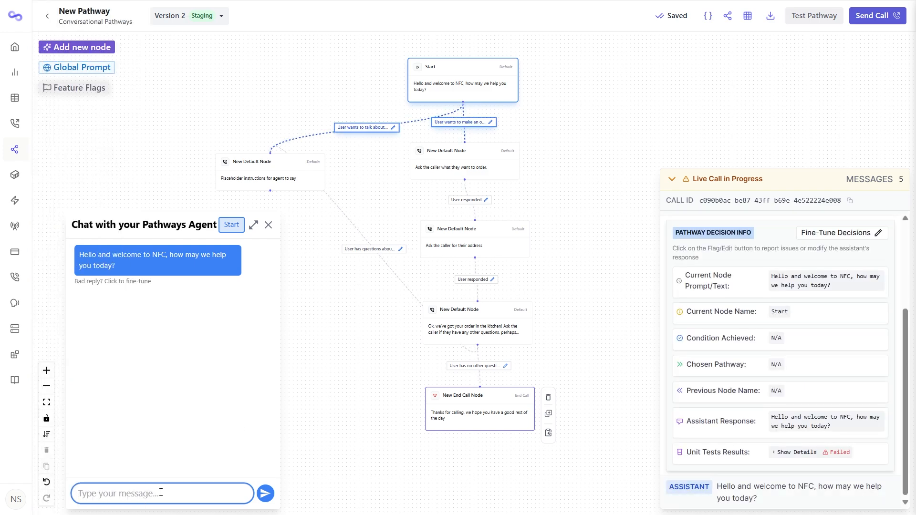
type("I would like to make ")
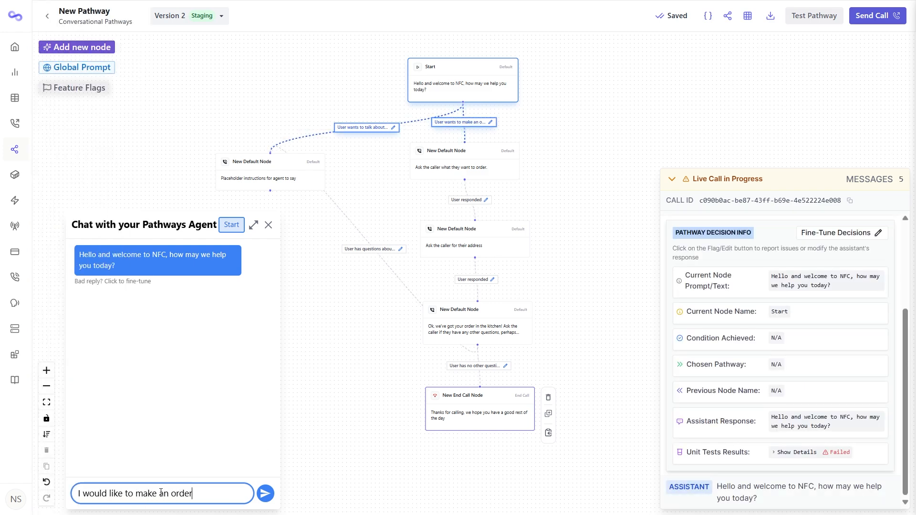
type("an order")
key("Return")
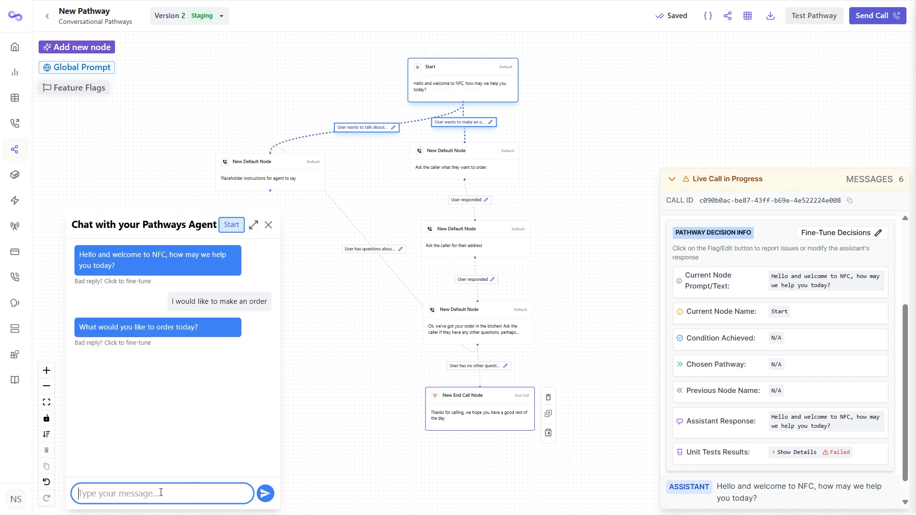
Step: Send "a number 2 with extra stingy dip" as the order in the test chat
type("a nu")
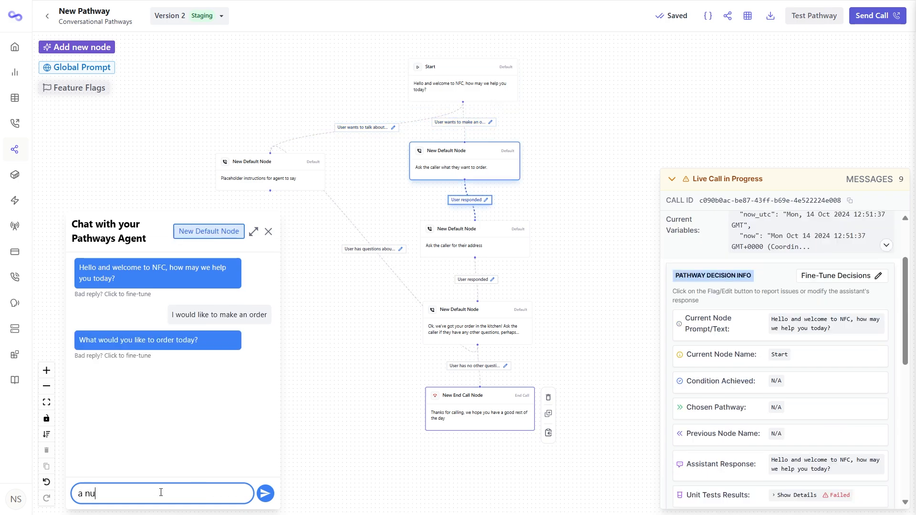
type("mber 2 with extra stingy d")
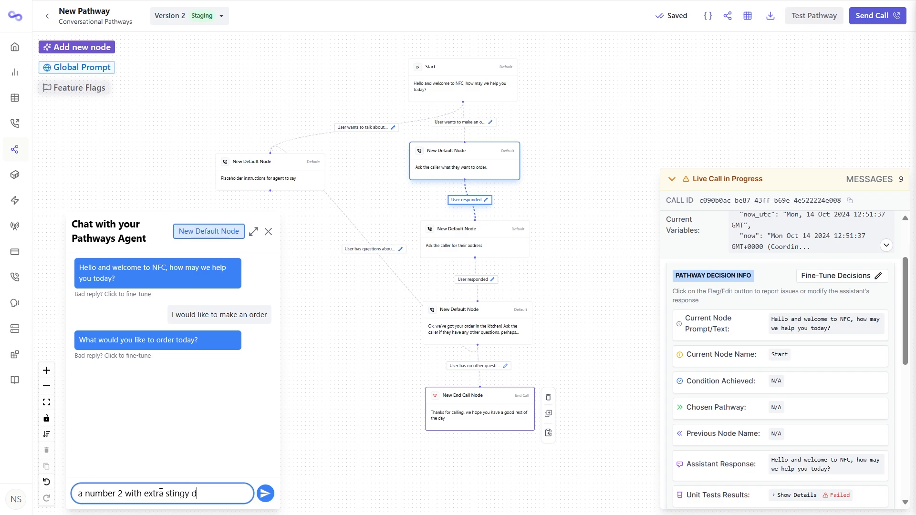
type("ip")
key("Return")
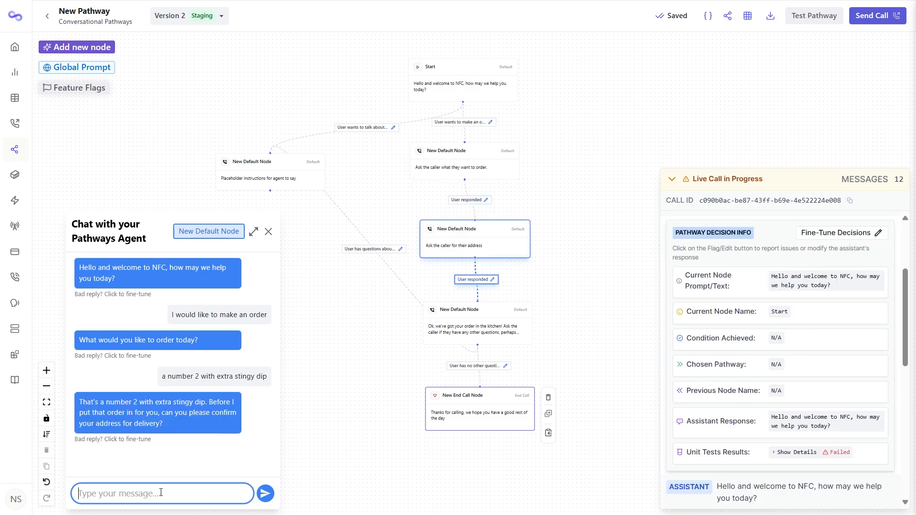
Step: Give a delivery address in the test chat, answer the follow-up question with "no", and close the chat
type("100 ba")
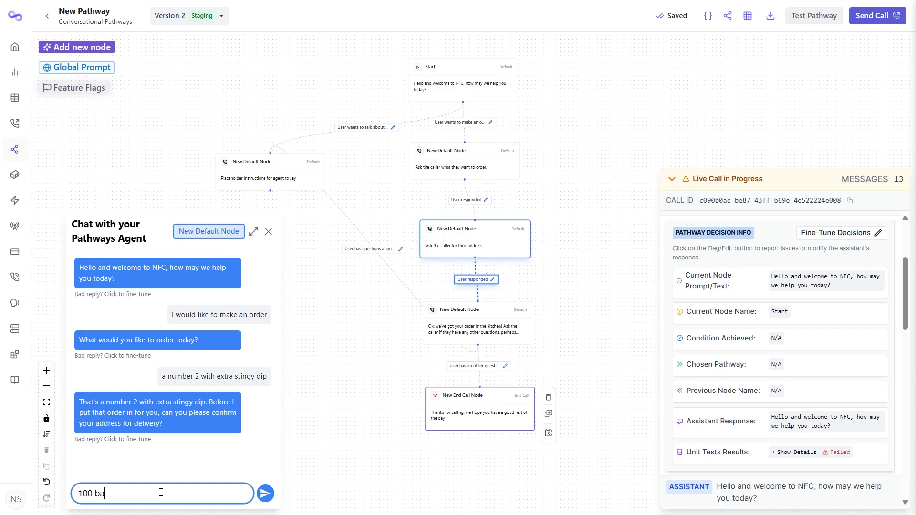
type("ker street")
key("Return")
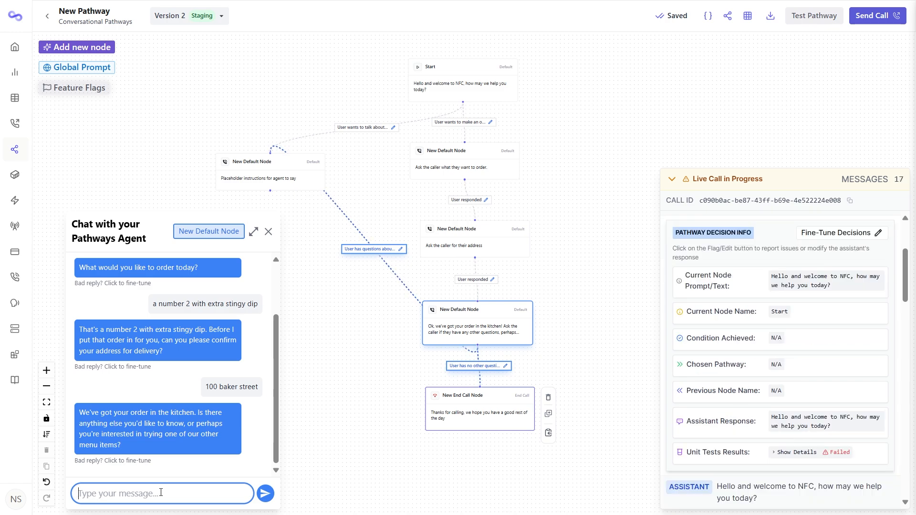
type("no")
key("Return")
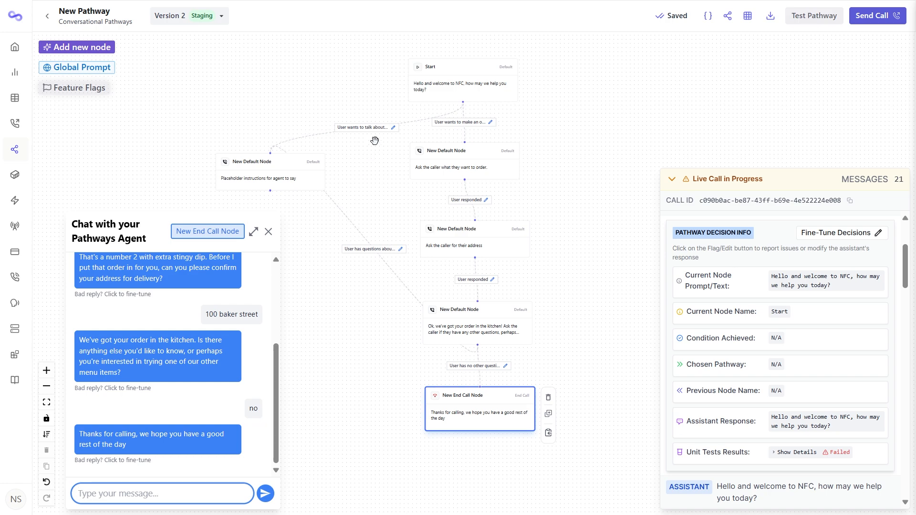
left_click(268, 232)
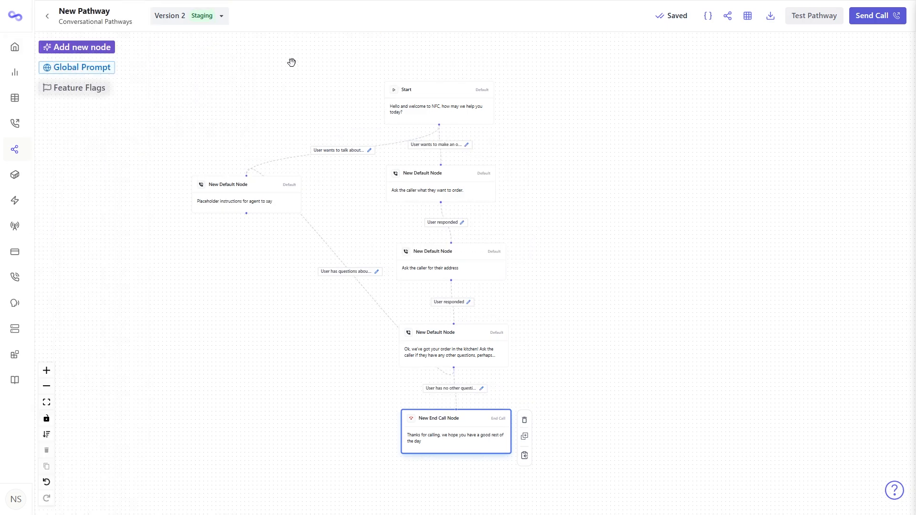
Step: Return to the pathway's version overview, look over its production, staging and development versions, and view the current production pathway
left_click(46, 15)
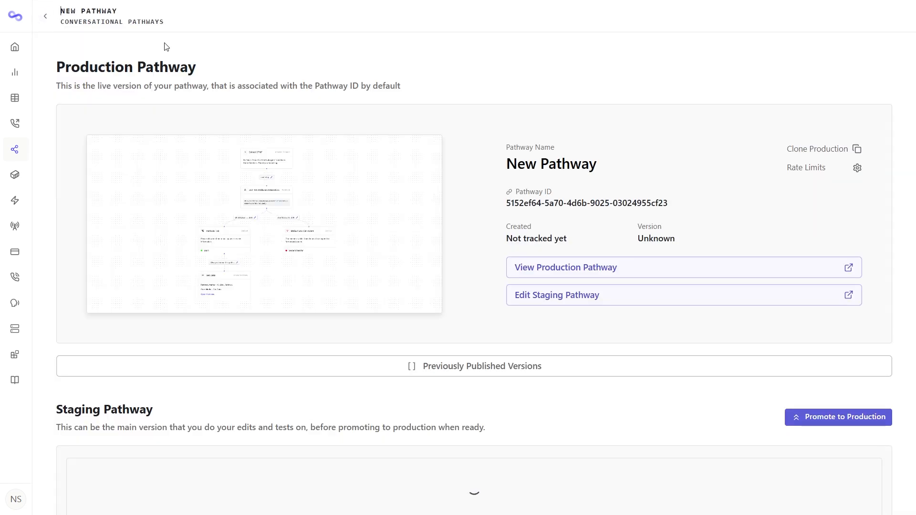
scroll(513, 251, "down", 4)
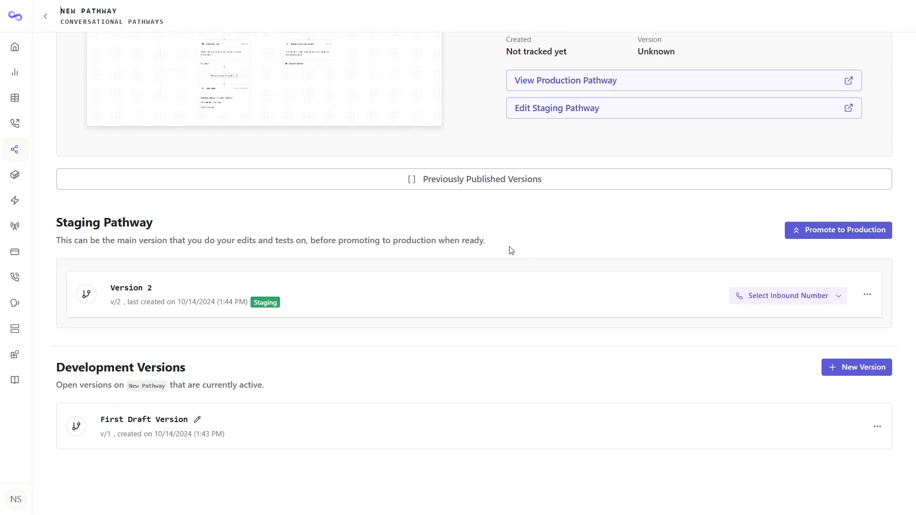
scroll(506, 247, "up", 4)
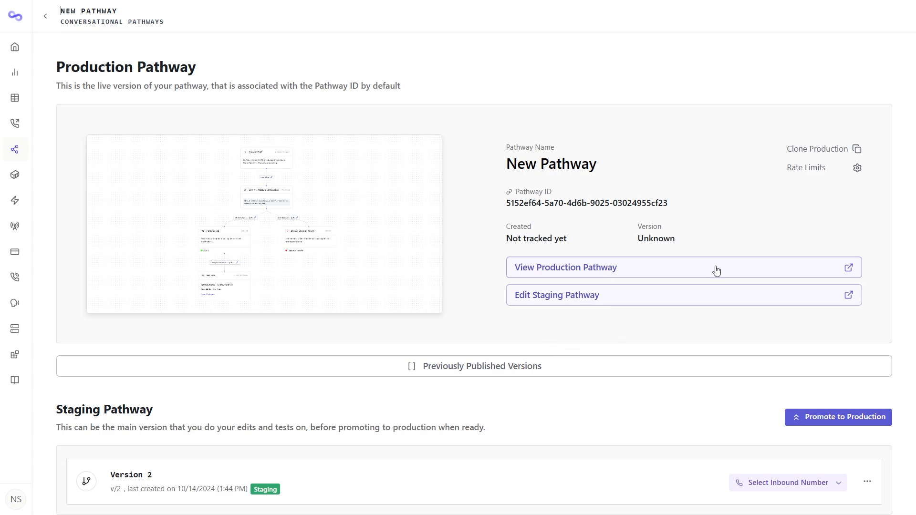
left_click(685, 274)
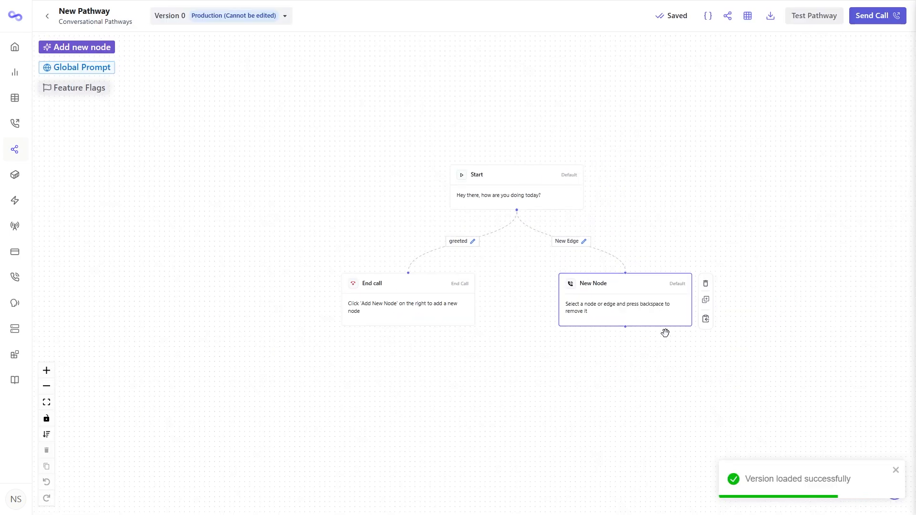
Step: Go back to the version overview and promote staging Version 2 to production
left_click(46, 20)
scroll(572, 223, "down", 4)
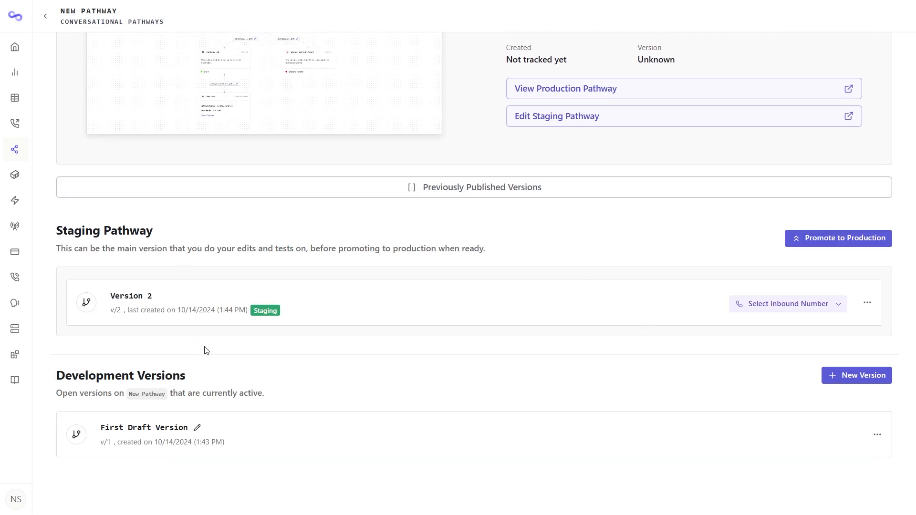
left_click(854, 241)
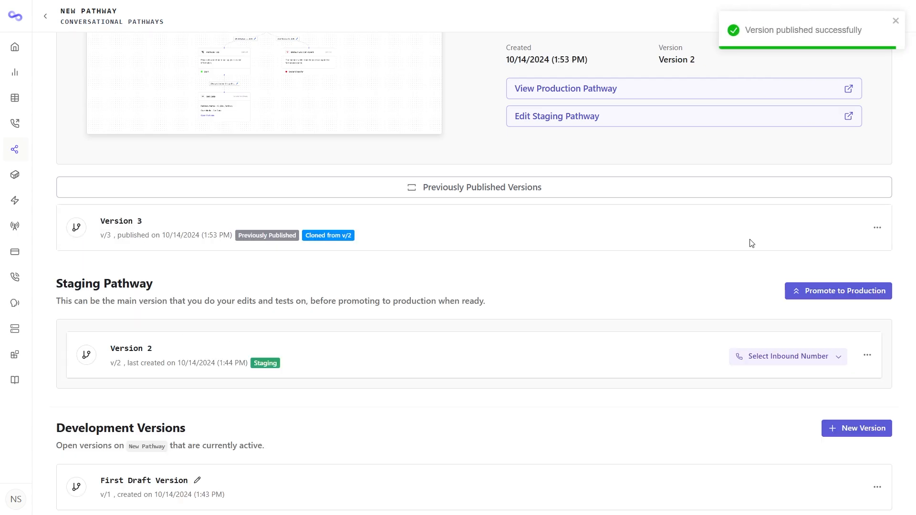
Step: View the production pathway to check that it contains the promoted ordering and menu nodes
left_click(595, 267)
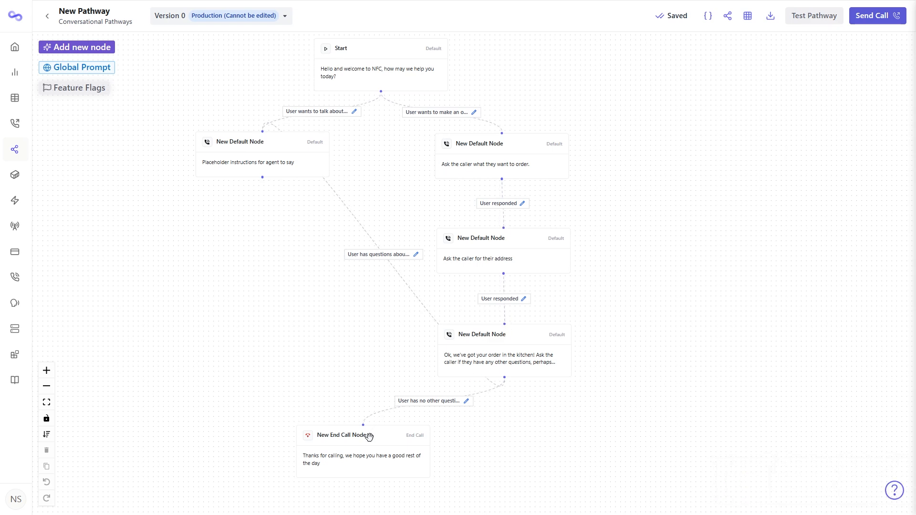
left_click_drag(402, 468, 431, 467)
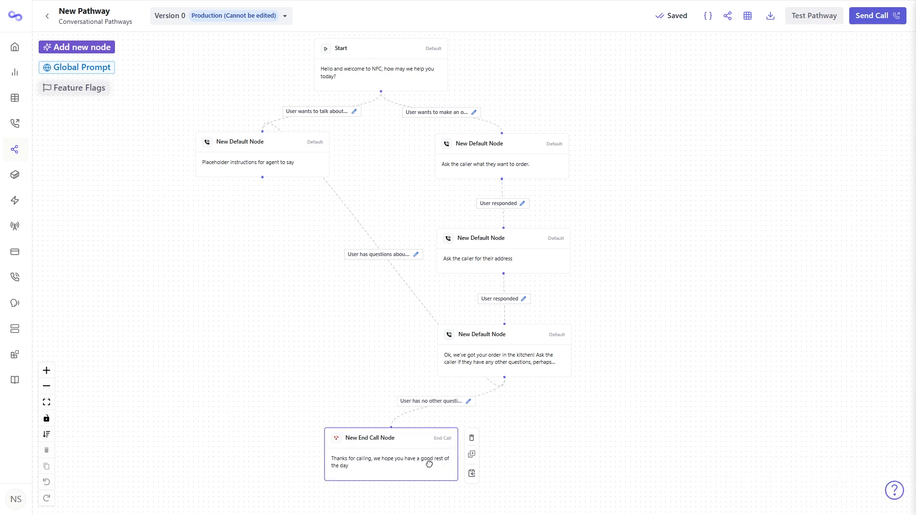
scroll(267, 306, "up", 2)
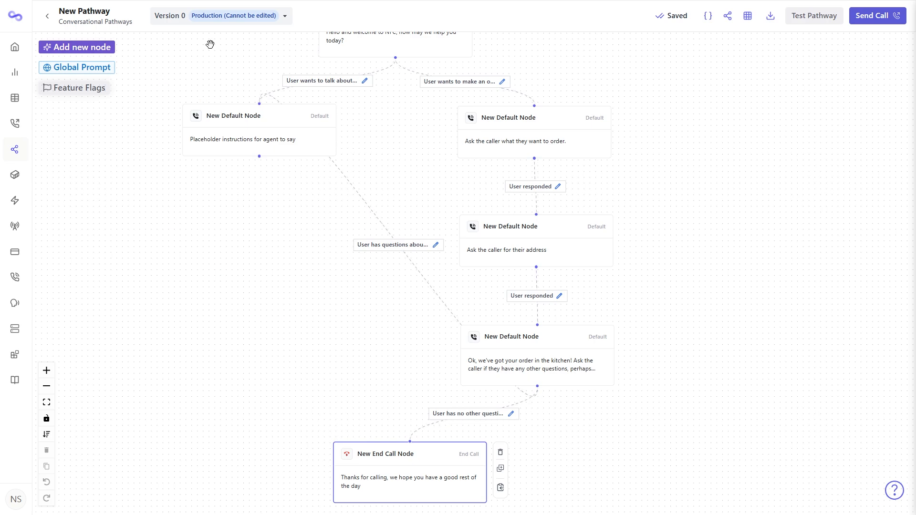
Step: Return to the version overview and copy the production pathway's Pathway ID
left_click(47, 16)
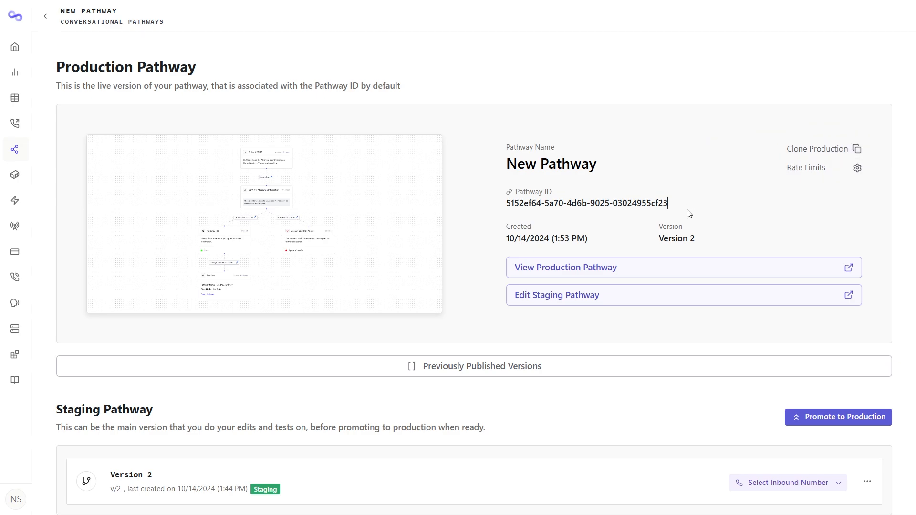
left_click_drag(668, 204, 505, 206)
right_click(530, 201)
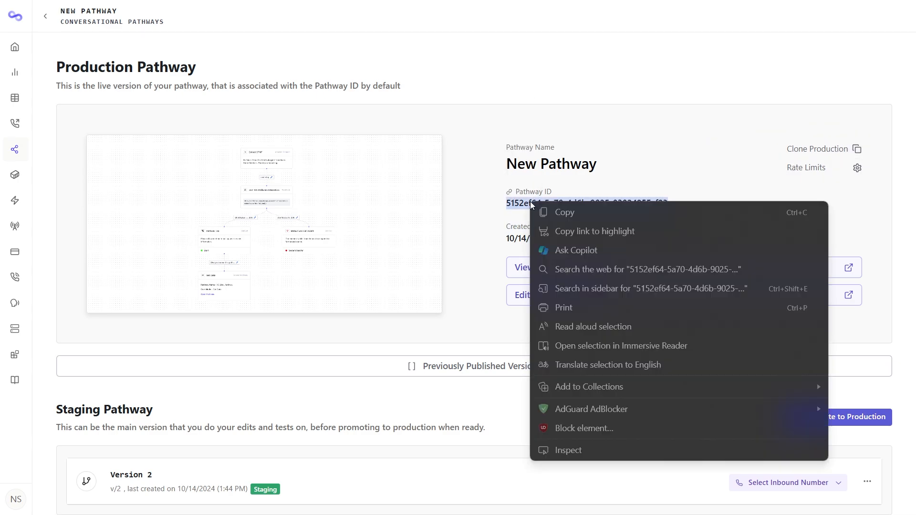
left_click(555, 212)
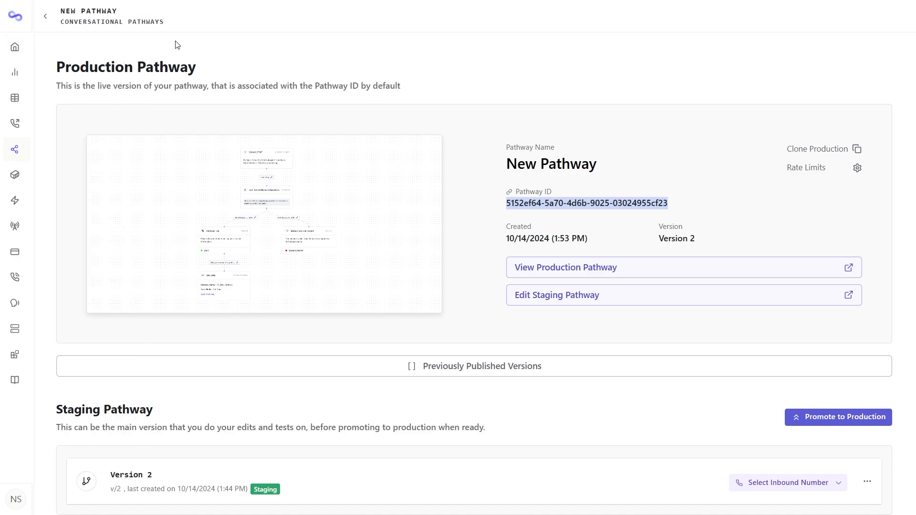
Step: Open the inbound phone number's settings and paste the copied ID as its Pathway ID
left_click(91, 278)
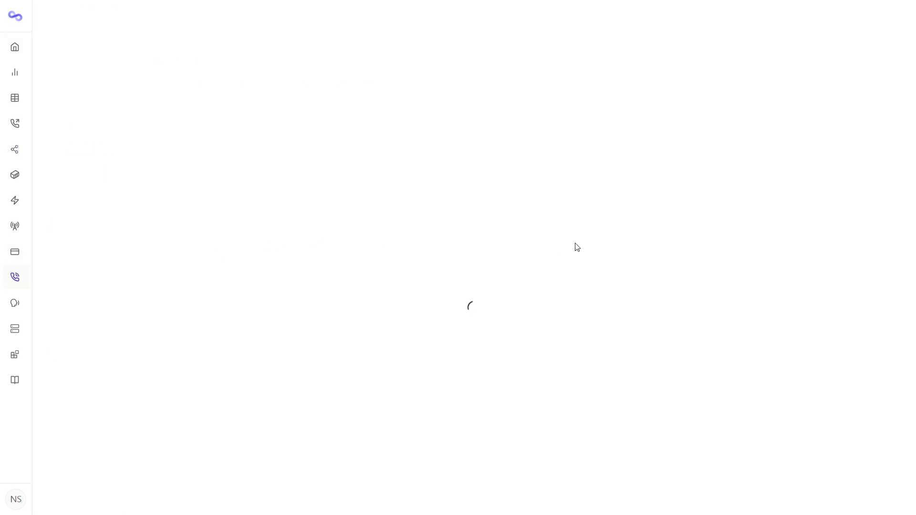
left_click(718, 248)
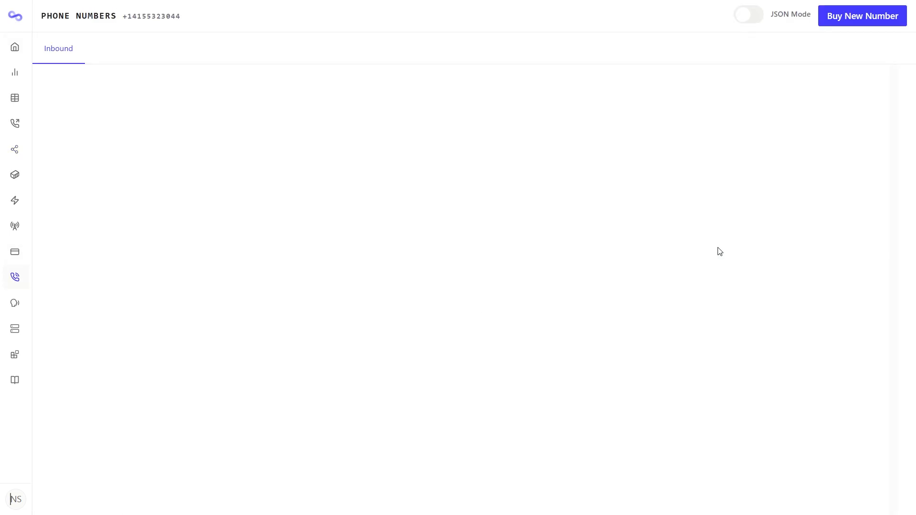
scroll(203, 170, "down", 1)
scroll(143, 238, "down", 4)
left_click(259, 294)
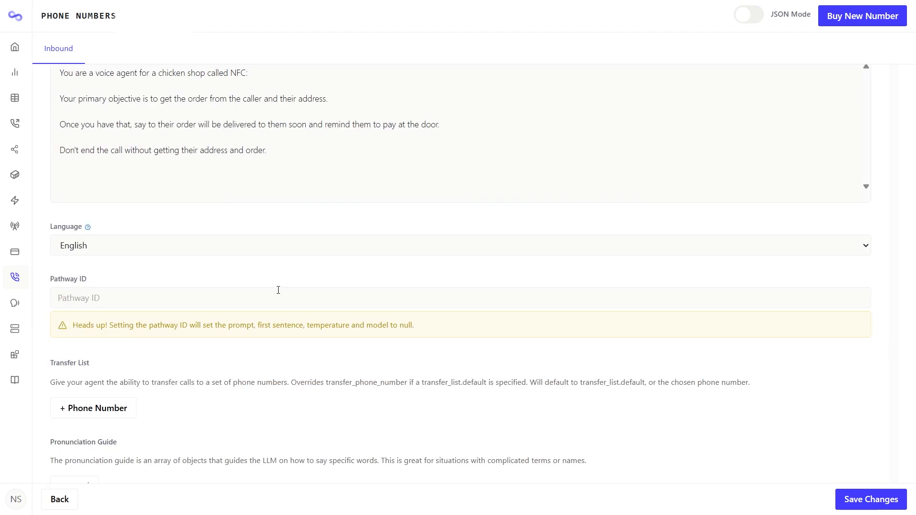
key("ctrl+v")
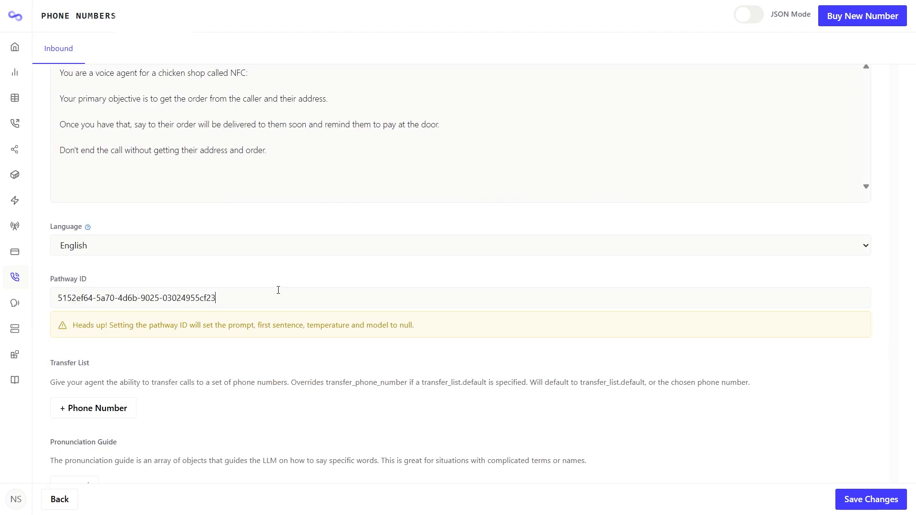
Step: Review the inbound number's model, voice, first sentence and prompt, and save the changes to the number
scroll(278, 290, "up", 5)
scroll(169, 256, "down", 1)
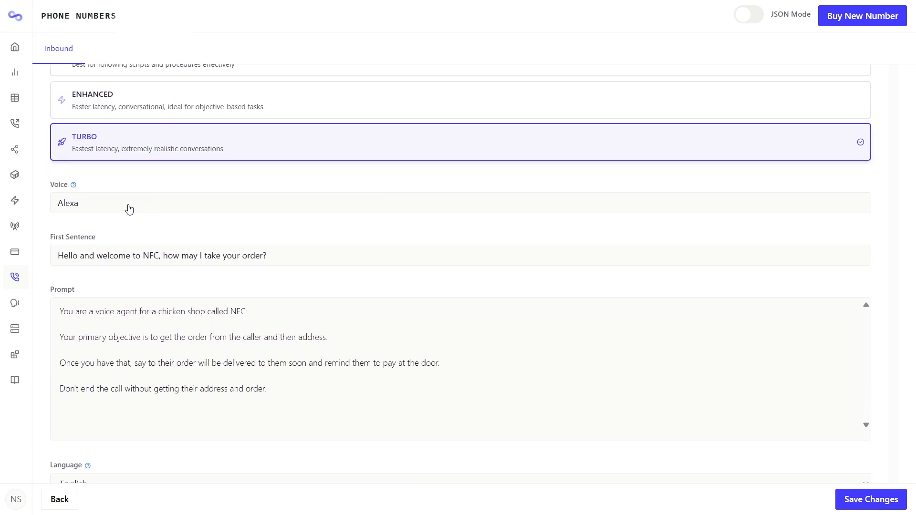
scroll(266, 377, "down", 2)
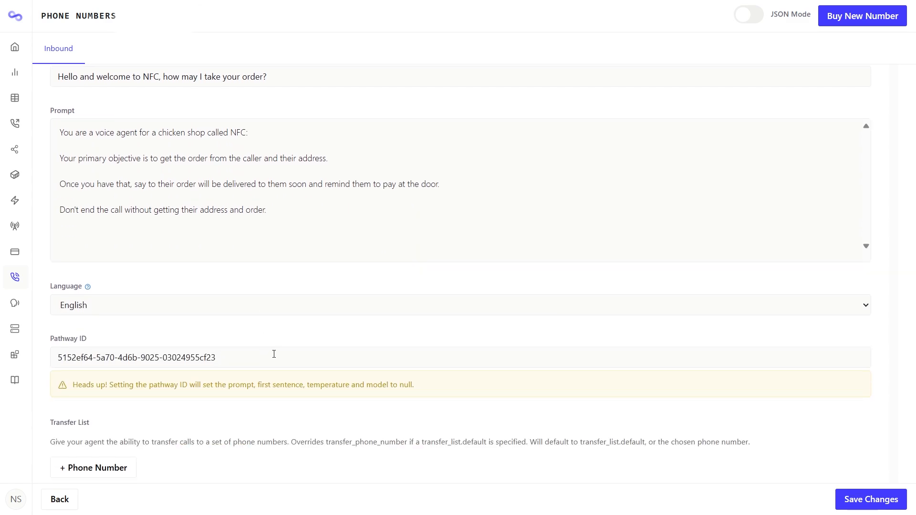
scroll(274, 333, "down", 3)
scroll(229, 289, "up", 2)
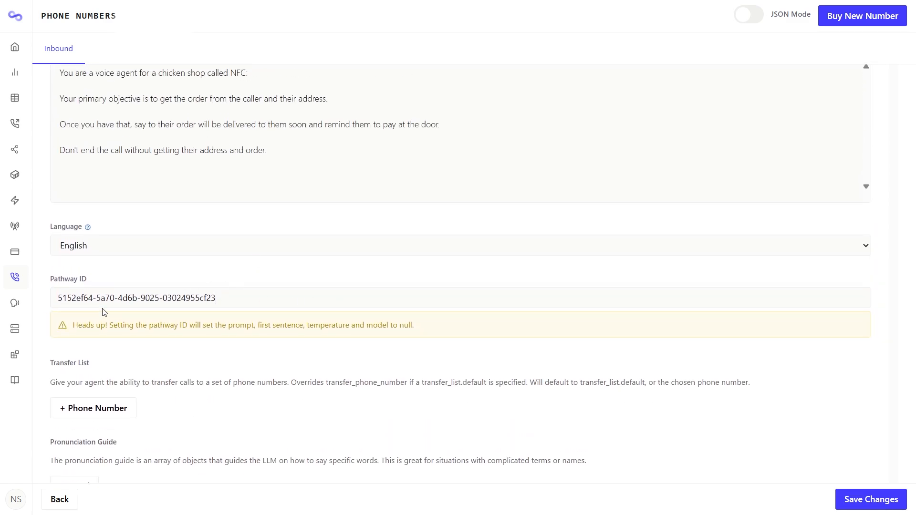
scroll(300, 334, "up", 6)
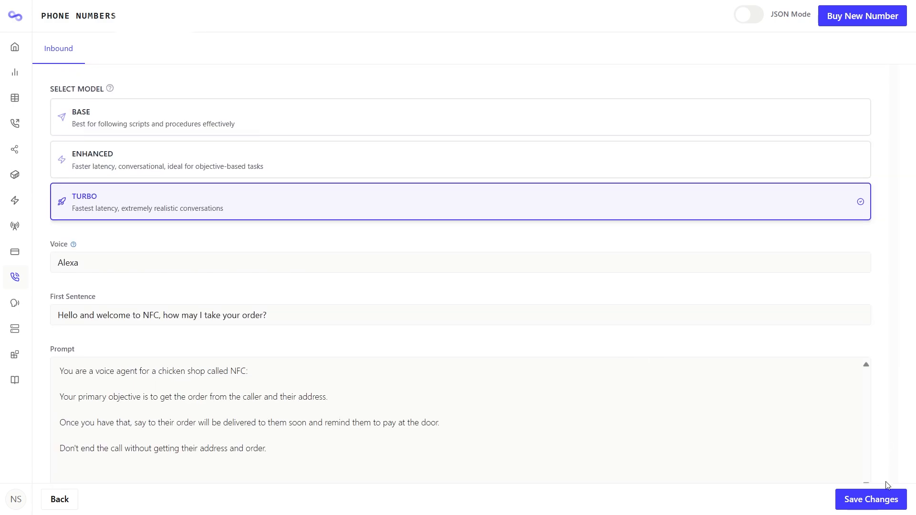
left_click(869, 490)
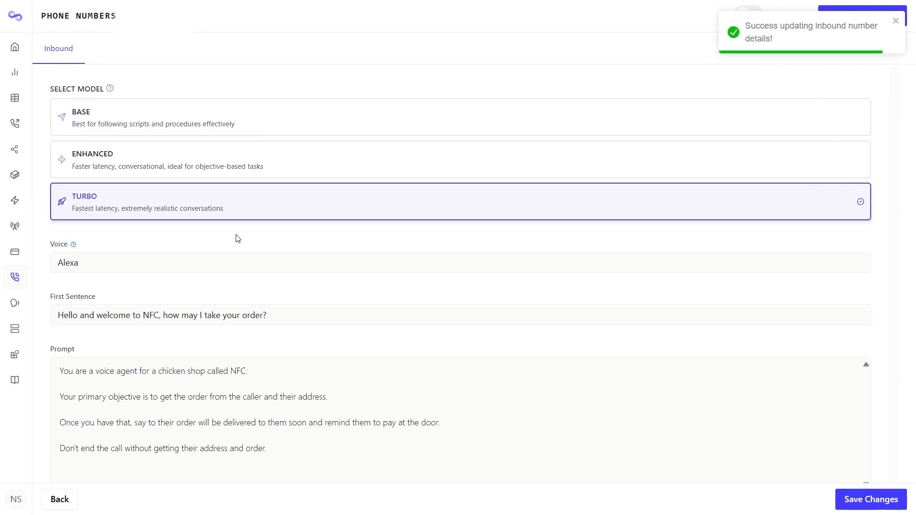
scroll(238, 238, "down", 6)
mouse_move(65, 288)
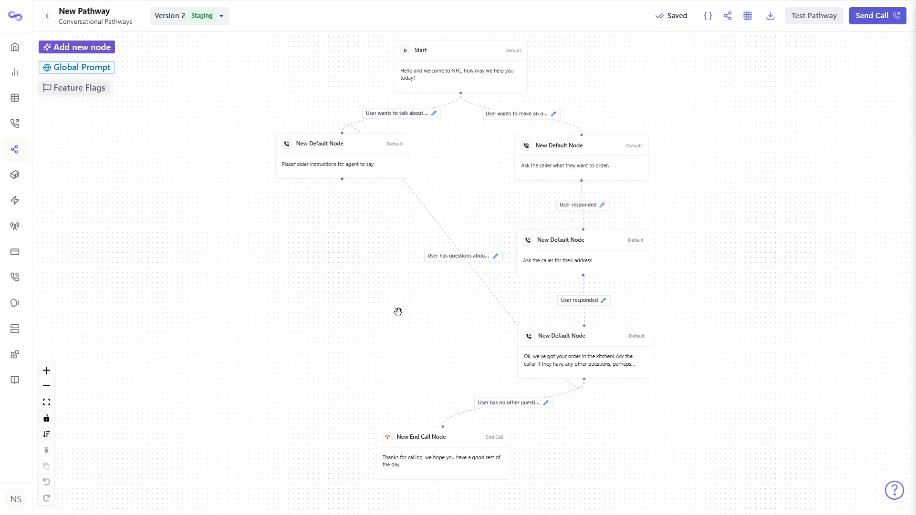
Step: Add a Knowledge Base node to staging Version 2 and place it beneath the menu branch's default node
left_click(77, 46)
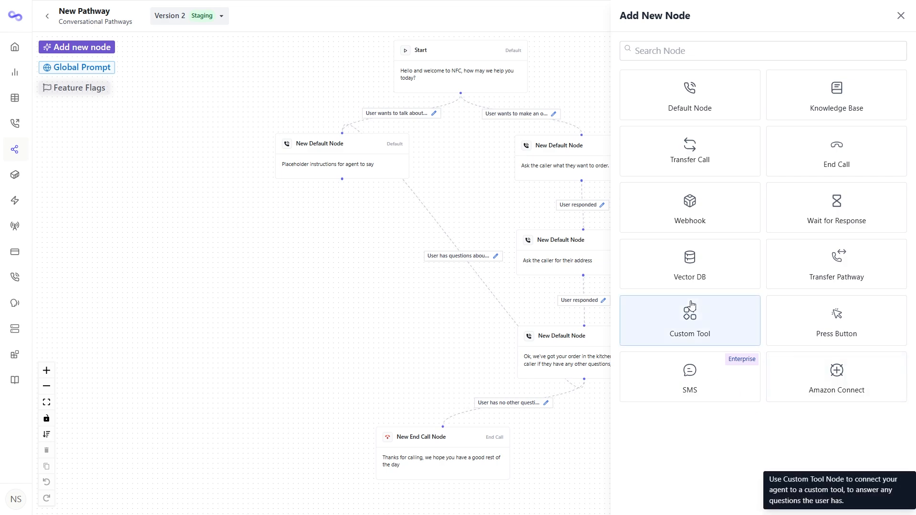
left_click(858, 102)
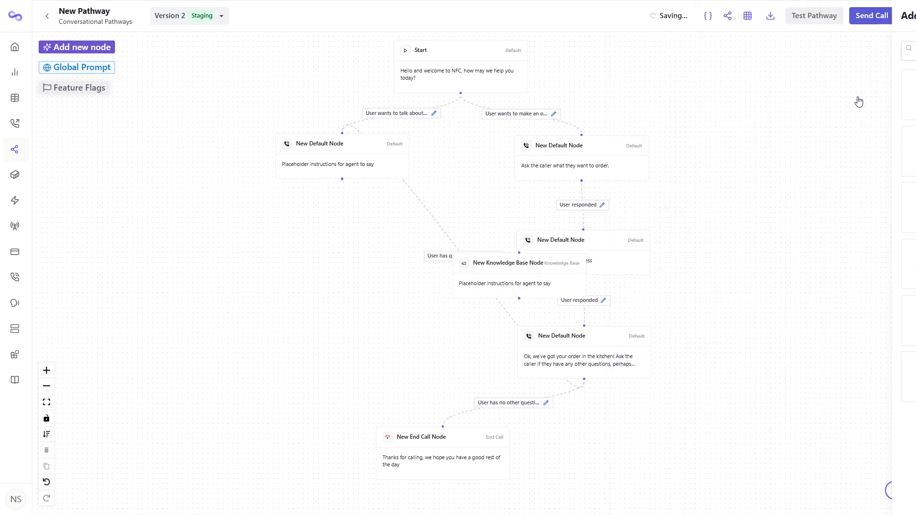
left_click_drag(544, 264, 359, 253)
Step: Set the menu branch node's prompt to "Just to confirm, you want to talk about menu options" and save the node
left_click(334, 173)
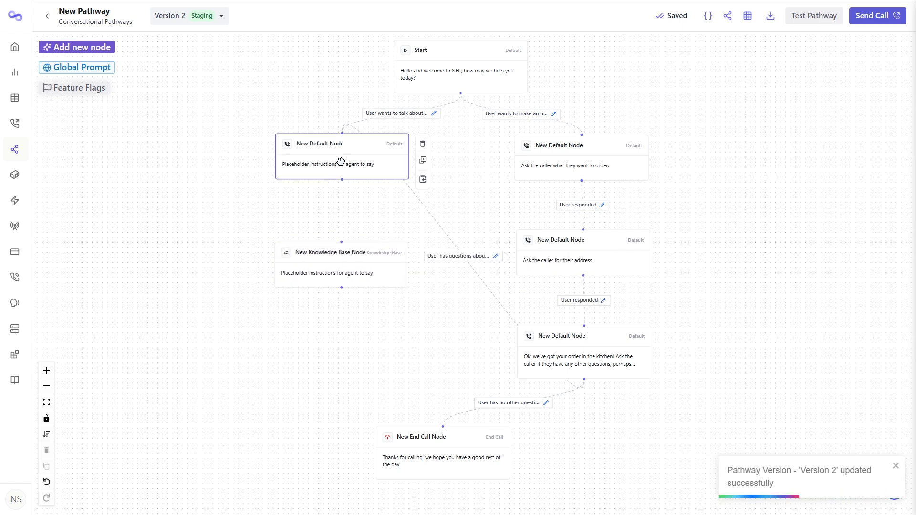
left_click_drag(363, 177, 376, 193)
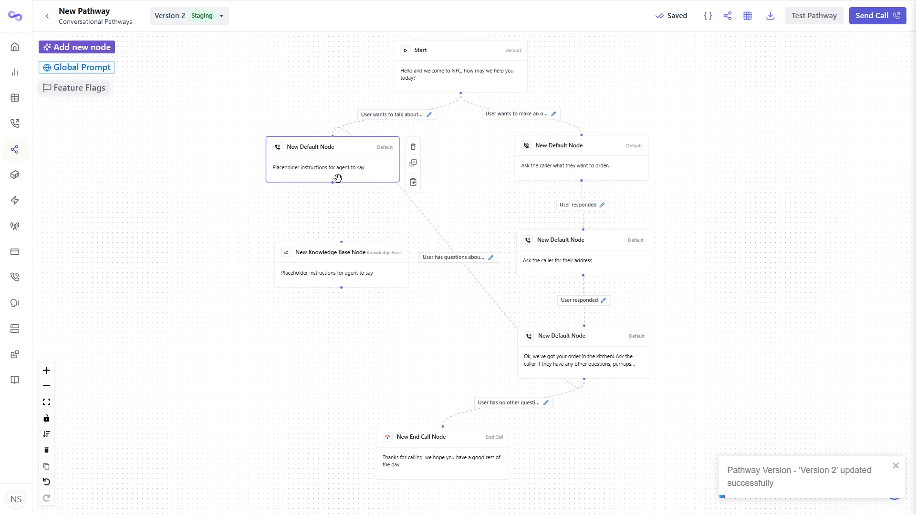
double_click(335, 163)
left_click_drag(216, 185, 184, 196)
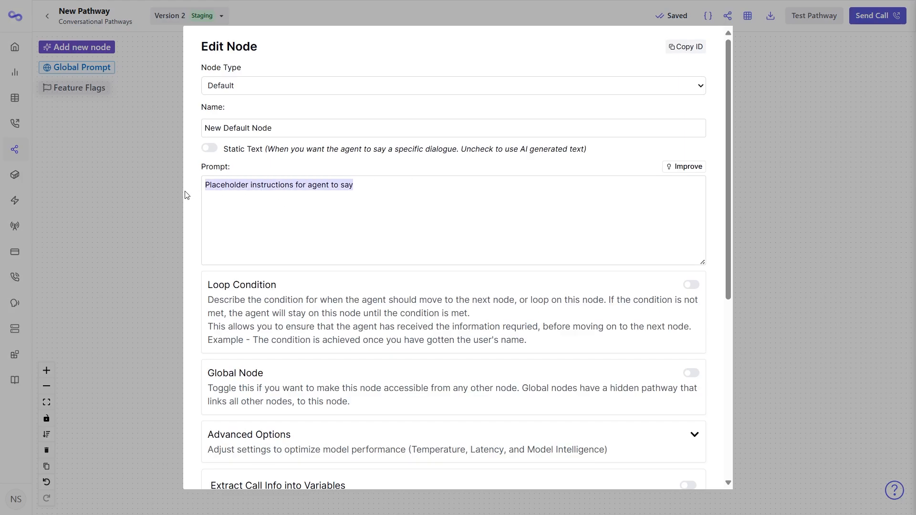
type("Just to confirm, you want to talk")
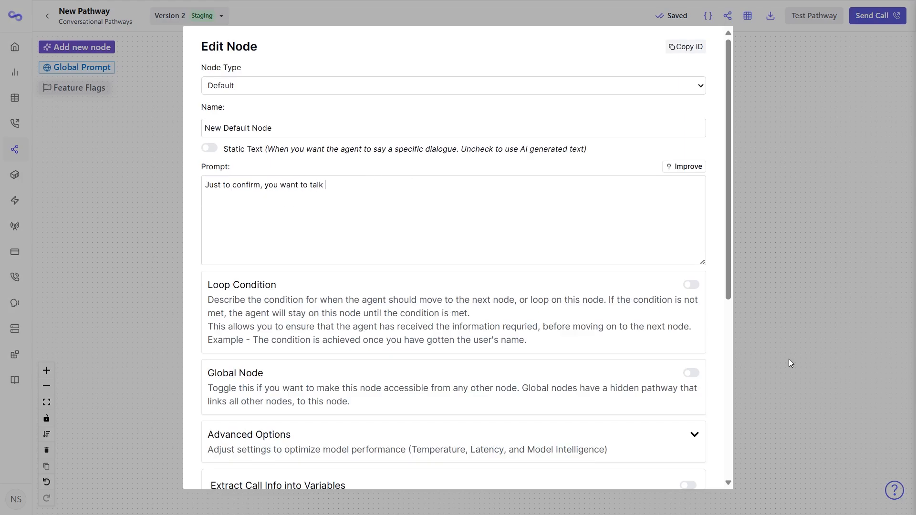
type(" about menu options")
scroll(454, 387, "down", 10)
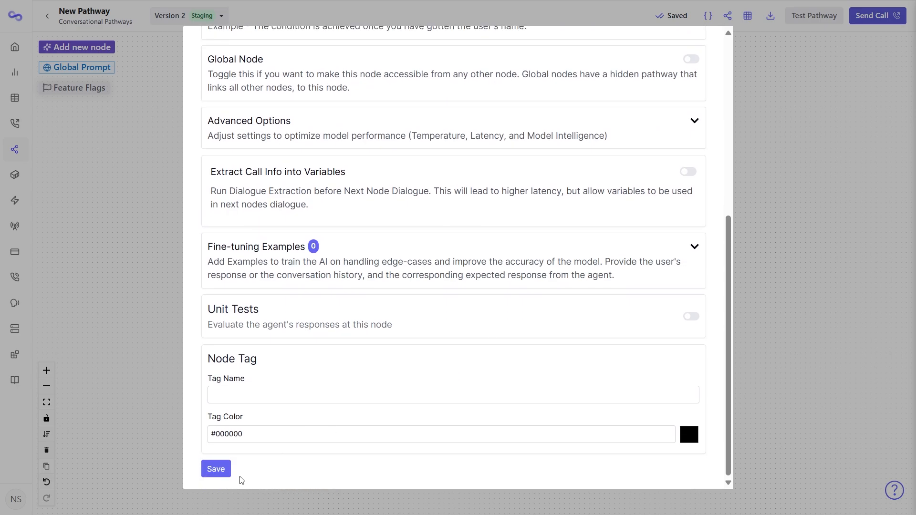
left_click(217, 475)
Step: Align the Knowledge Base node under the menu branch node and connect the menu branch node to it
left_click_drag(354, 272, 337, 272)
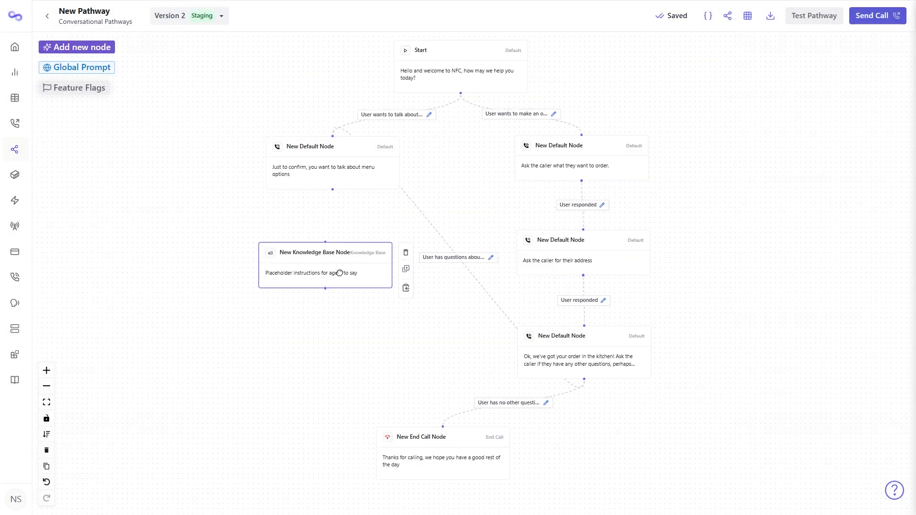
left_click(329, 186)
Step: Set the Knowledge Base node's prompt to "Using your knowledge base, answer questions about the menu options." and save the node
double_click(351, 260)
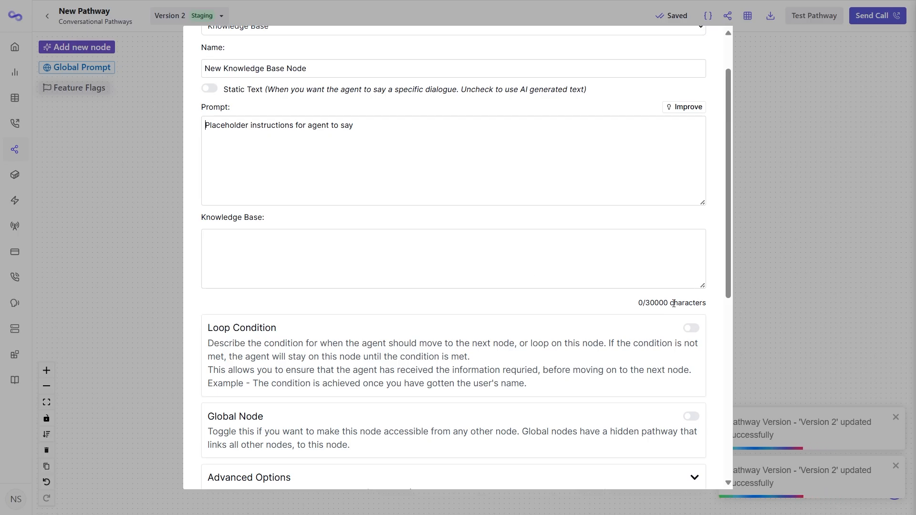
left_click(319, 280)
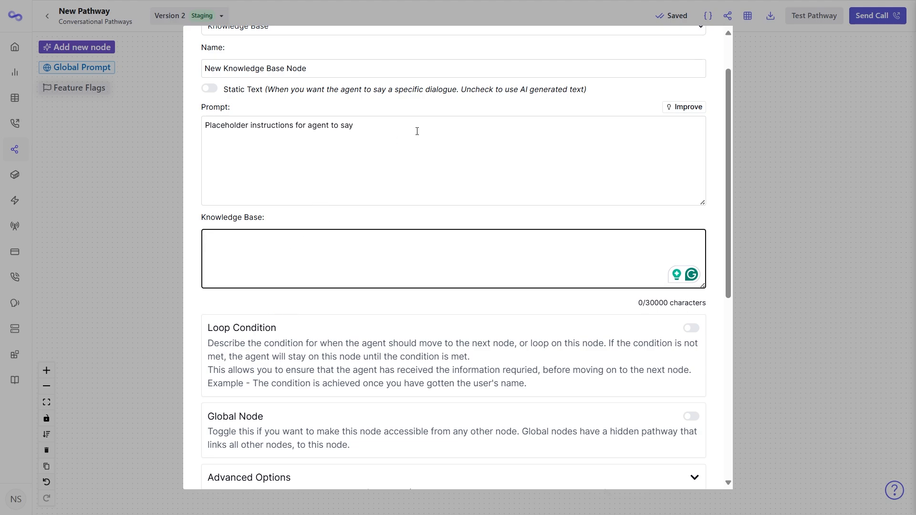
left_click_drag(417, 131, 204, 126)
type("Using your know")
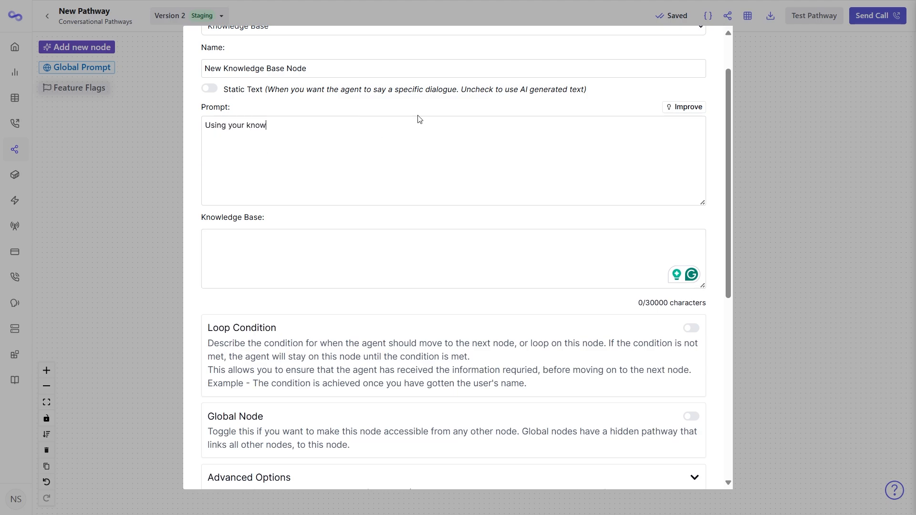
type("ledge base, answer questions ab")
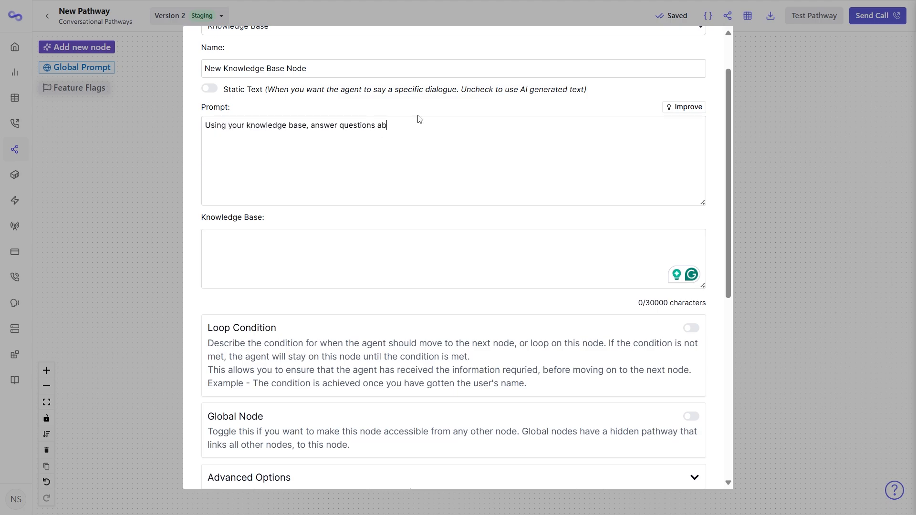
type("out the menu options.")
left_click(313, 274)
scroll(261, 277, "up", 2)
scroll(347, 293, "down", 3)
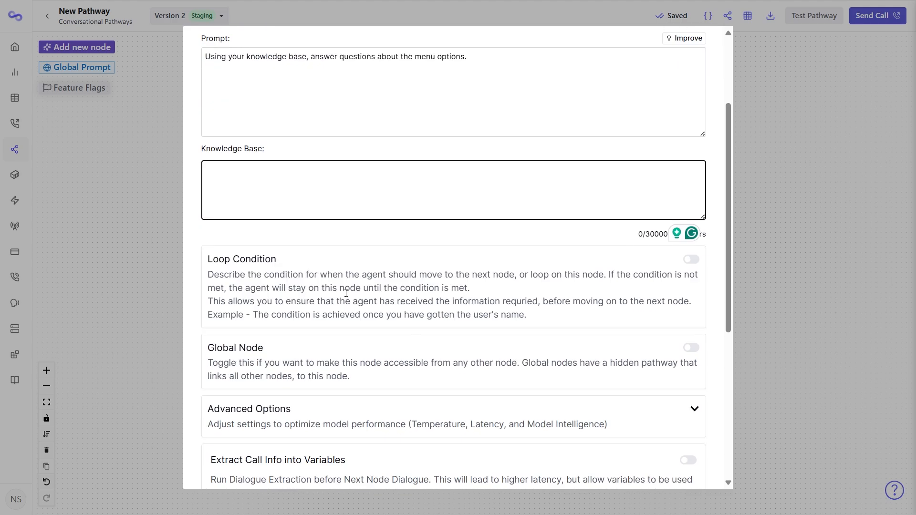
scroll(346, 293, "down", 6)
left_click(214, 468)
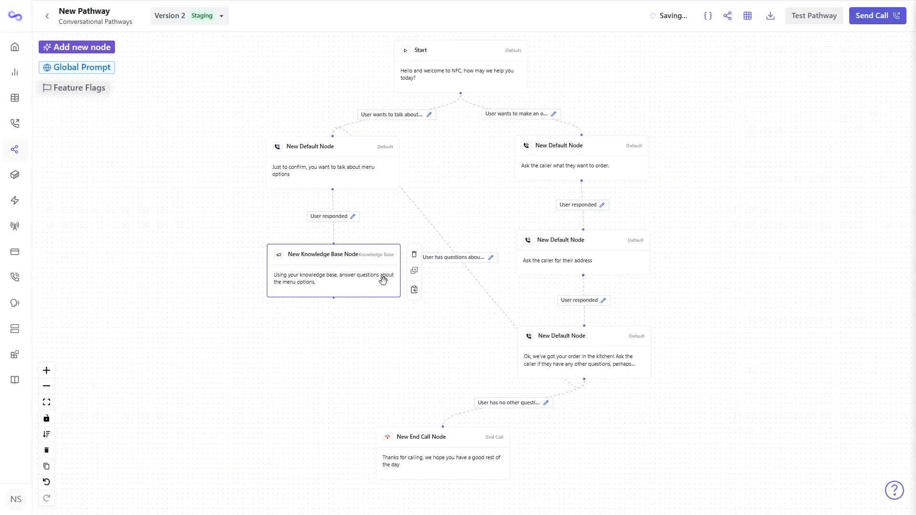
Step: Reopen the Knowledge Base node, review its knowledge base and Loop Condition options, and close it
left_click(364, 288)
scroll(367, 312, "down", 6)
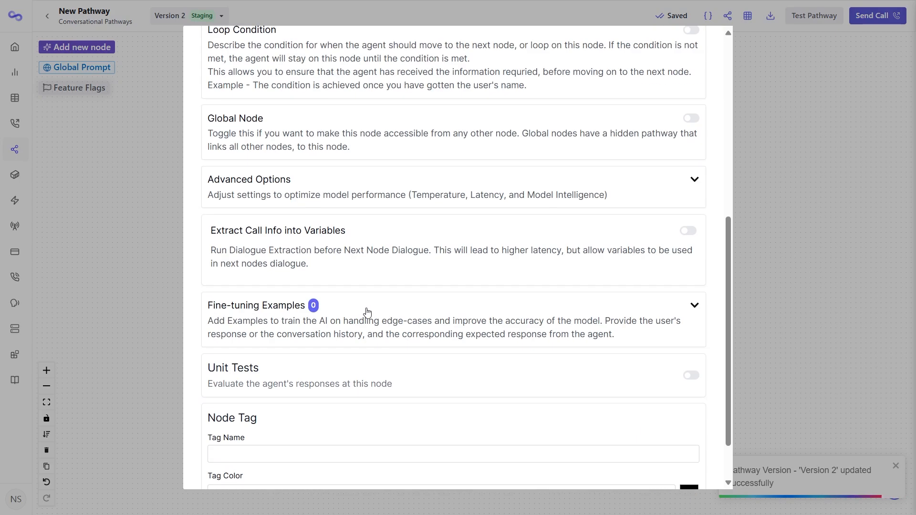
scroll(572, 238, "up", 3)
left_click_drag(697, 148, 695, 165)
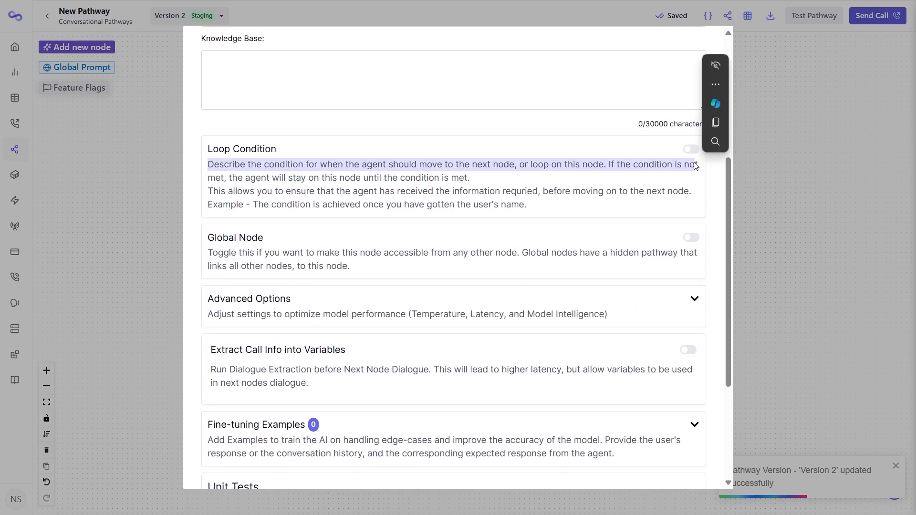
left_click(574, 216)
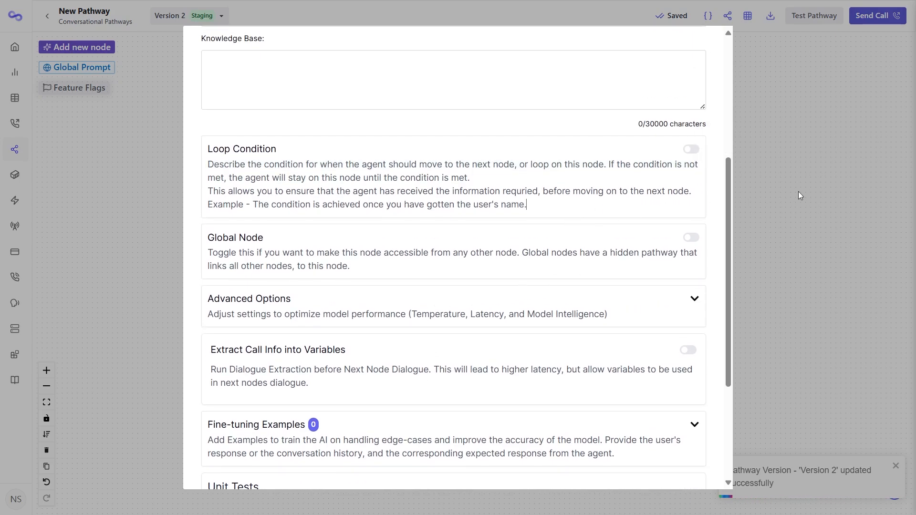
left_click(854, 176)
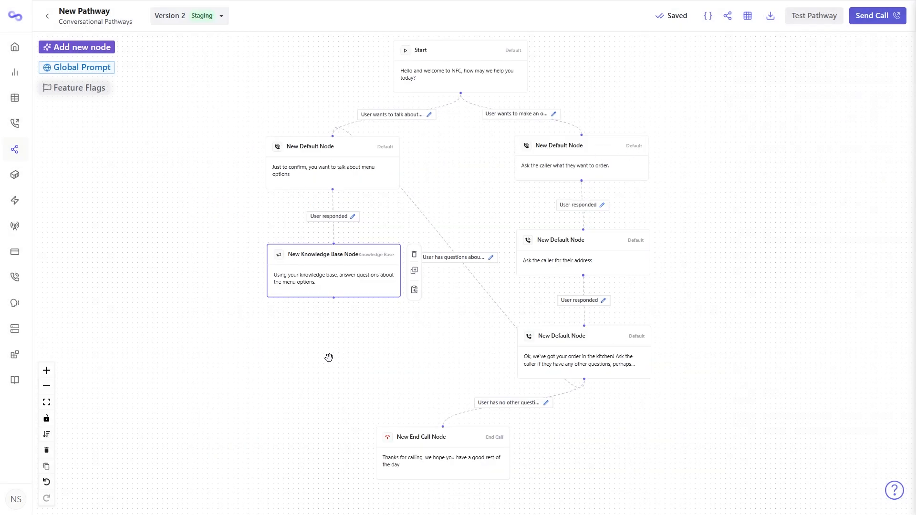
Step: Delete the Knowledge Base node beneath the menu branch node
scroll(314, 334, "down", 2)
left_click_drag(313, 367, 366, 400)
left_click_drag(395, 272, 393, 253)
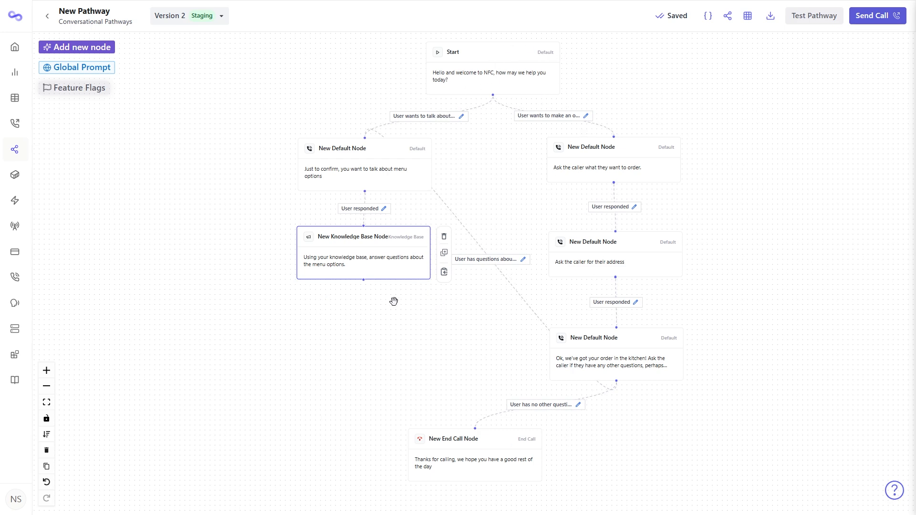
left_click(445, 238)
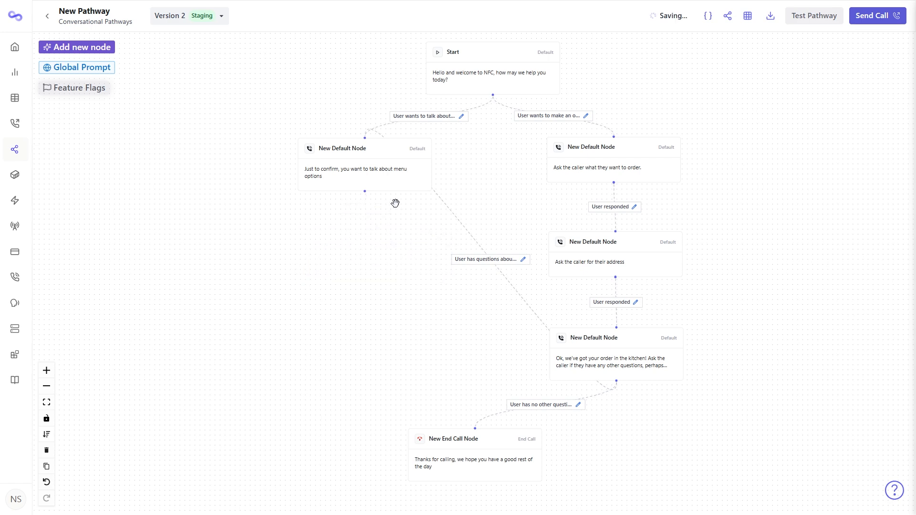
Step: Add a Webhook node beneath the menu branch node and connect the menu branch node to it
left_click(91, 47)
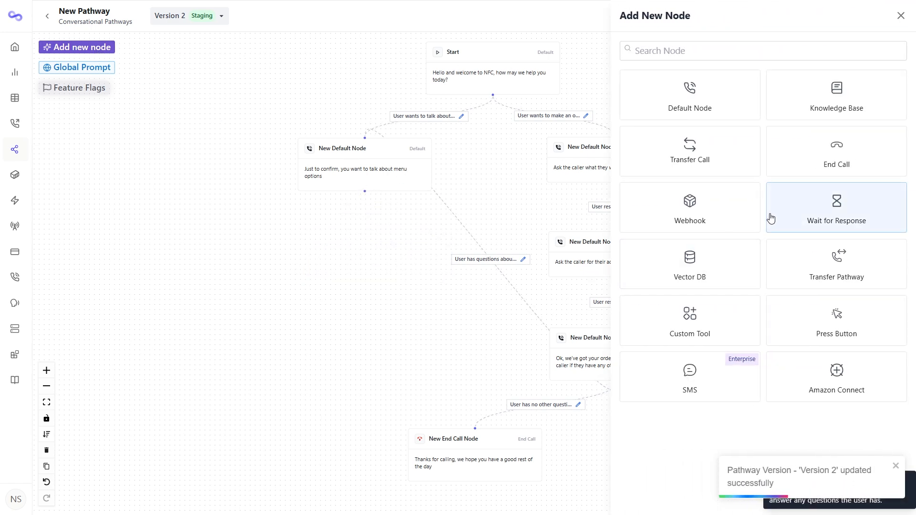
left_click(711, 220)
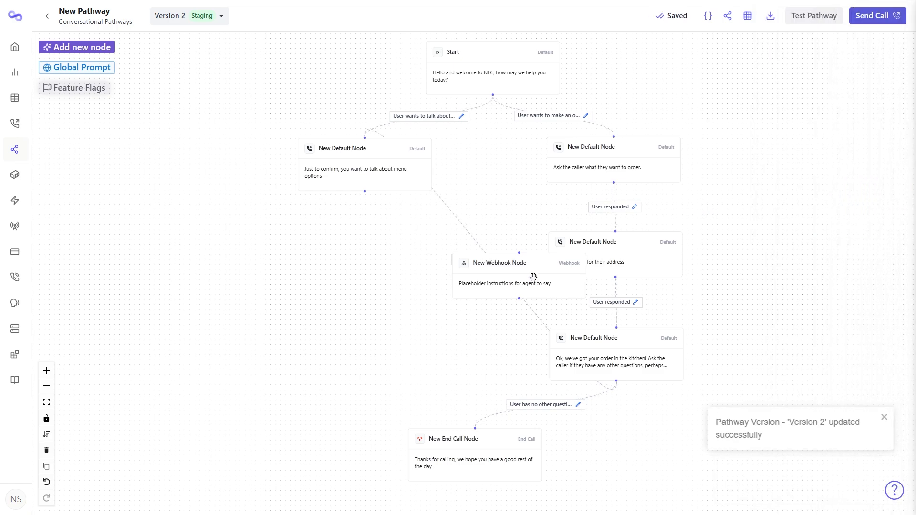
left_click_drag(531, 272, 356, 241)
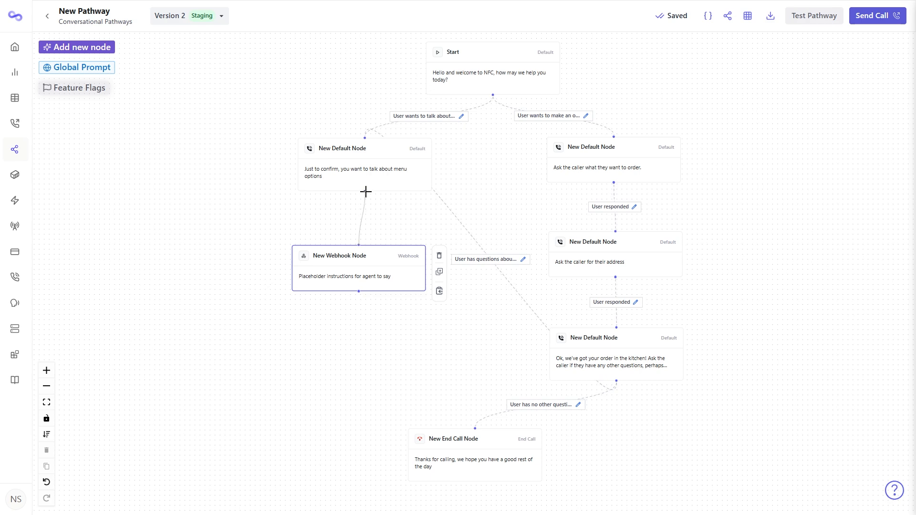
left_click_drag(366, 191, 365, 192)
left_click_drag(386, 262, 392, 248)
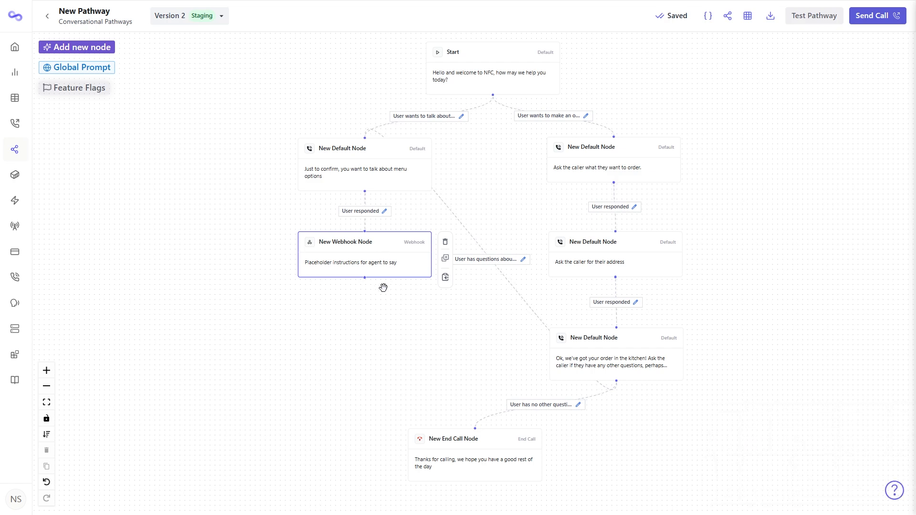
left_click_drag(397, 264, 395, 255)
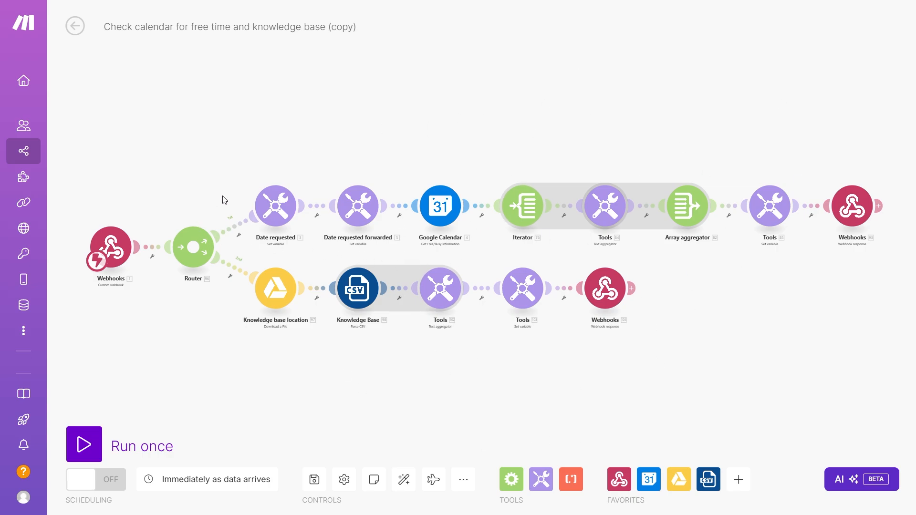
Step: Switch to the Make scenario for calendar and knowledge base checks and examine its trigger webhook's settings
mouse_move(212, 310)
left_mouse_down()
mouse_move(321, 307)
mouse_move(296, 292)
mouse_move(201, 302)
left_mouse_up()
scroll(165, 304, "up", 2)
left_click_drag(96, 248, 231, 273)
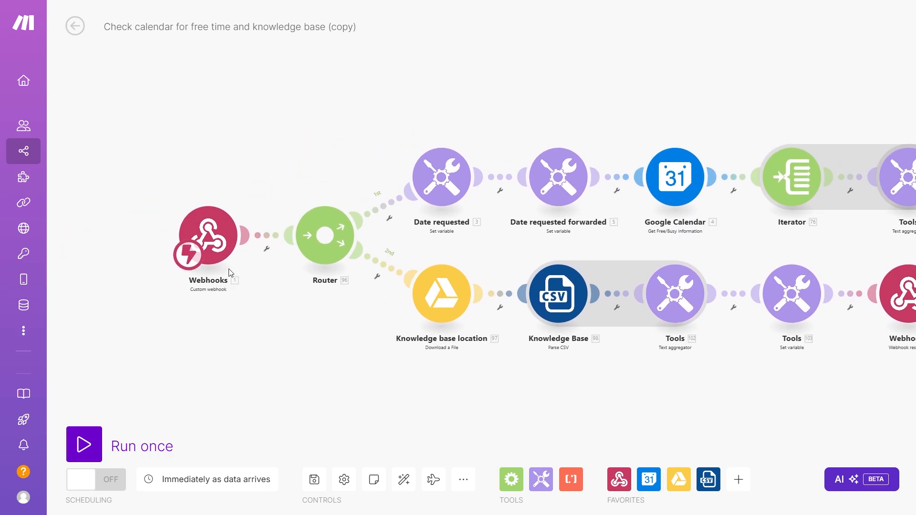
left_click(212, 245)
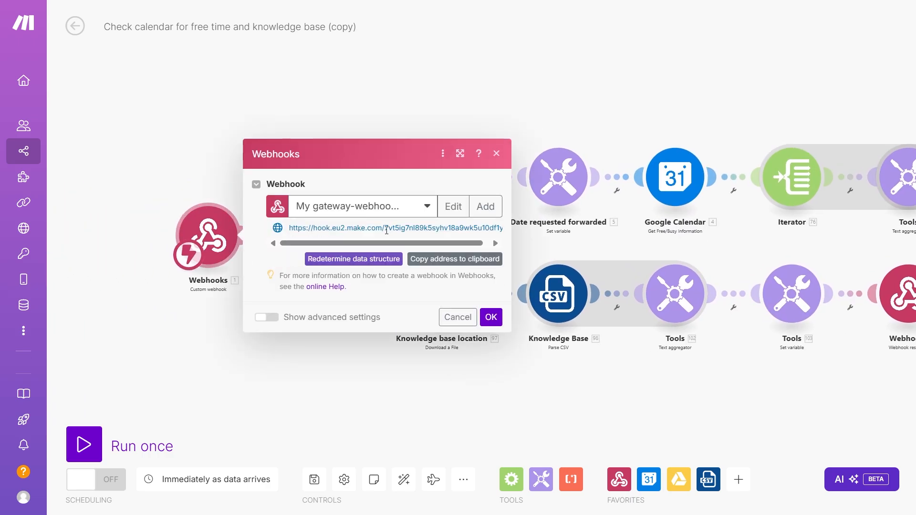
key("Escape")
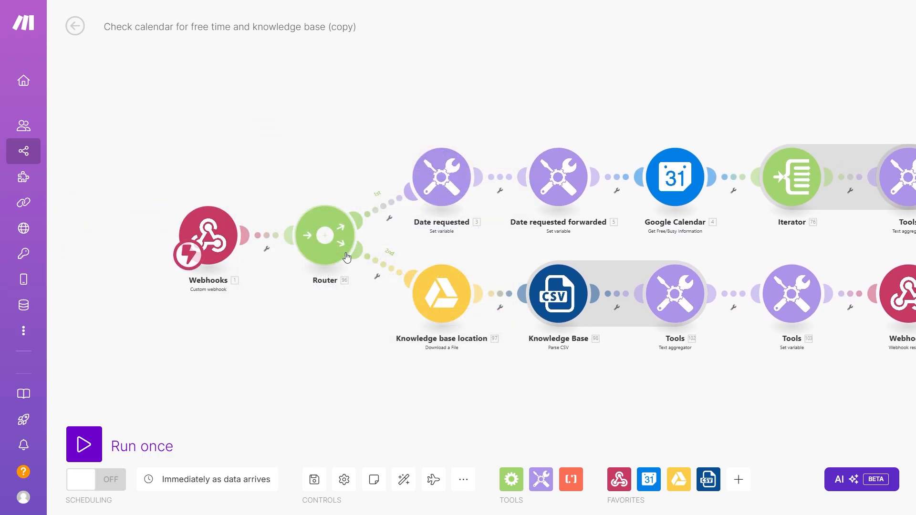
Step: Examine the Date requested and Date requested forwarded variable modules on the scenario's first route
left_click_drag(448, 245, 317, 280)
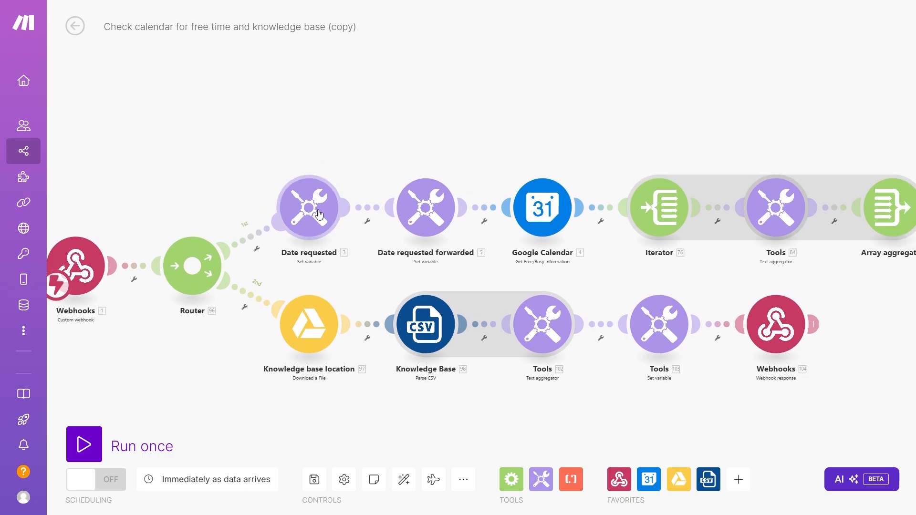
scroll(381, 271, "down", 3)
left_click_drag(382, 271, 335, 238)
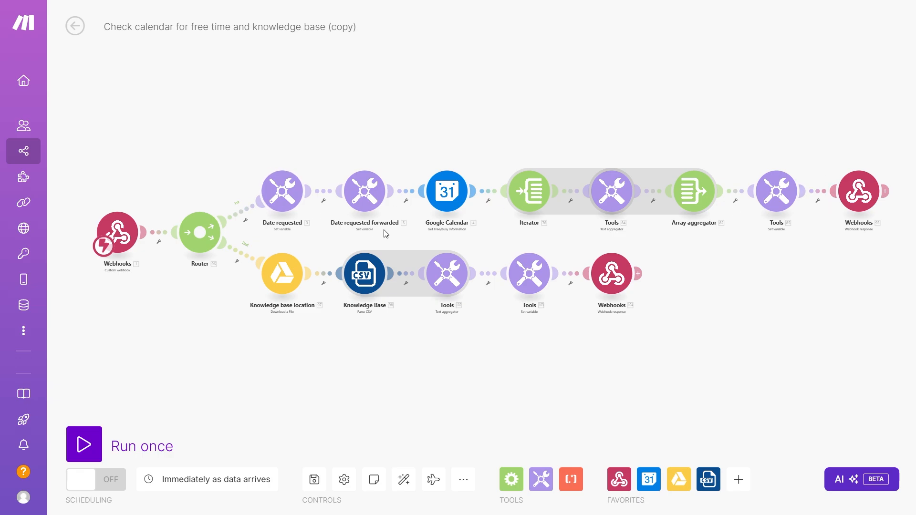
left_click(275, 188)
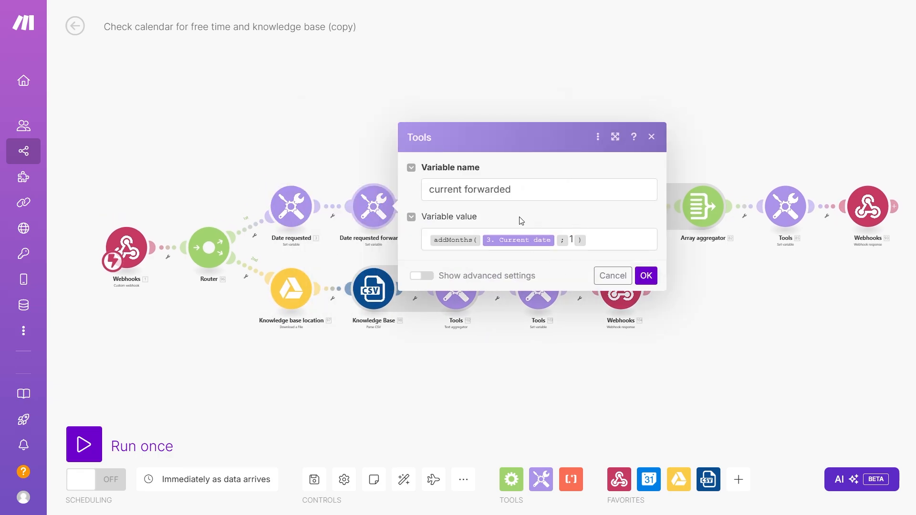
left_click(368, 152)
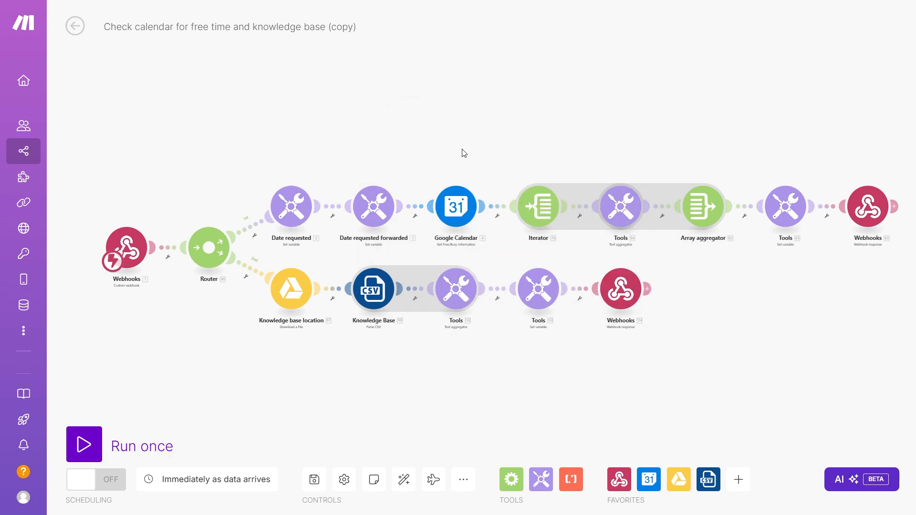
Step: Examine the calendar route from the Google Calendar free/busy module through the aggregators to its webhook response
scroll(508, 270, "up", 5)
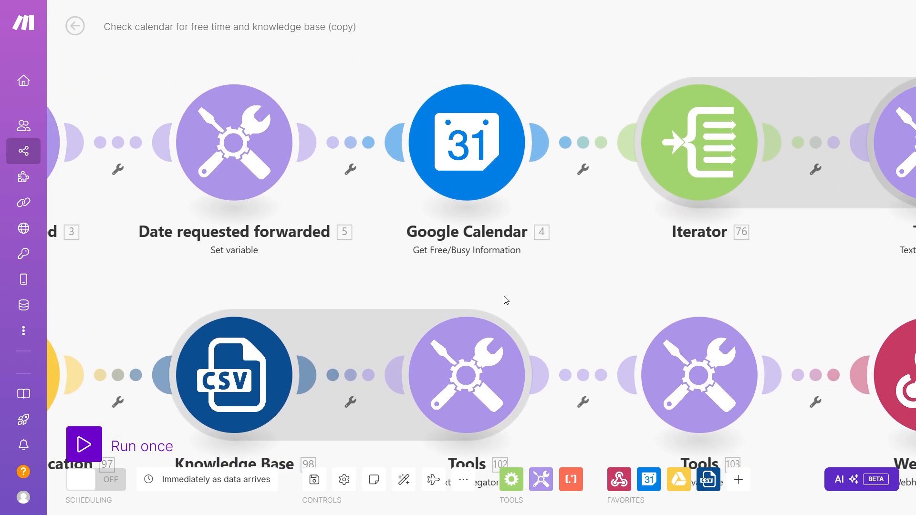
scroll(506, 300, "down", 5)
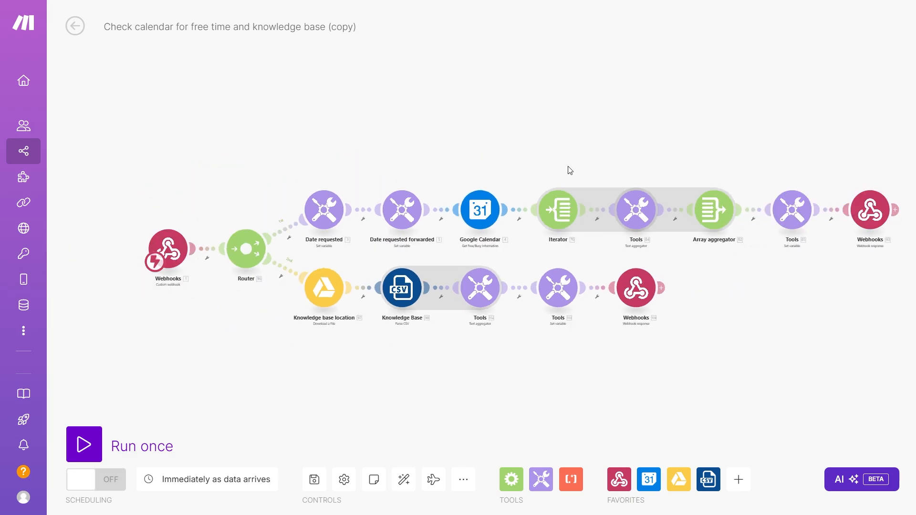
left_click_drag(583, 176, 477, 184)
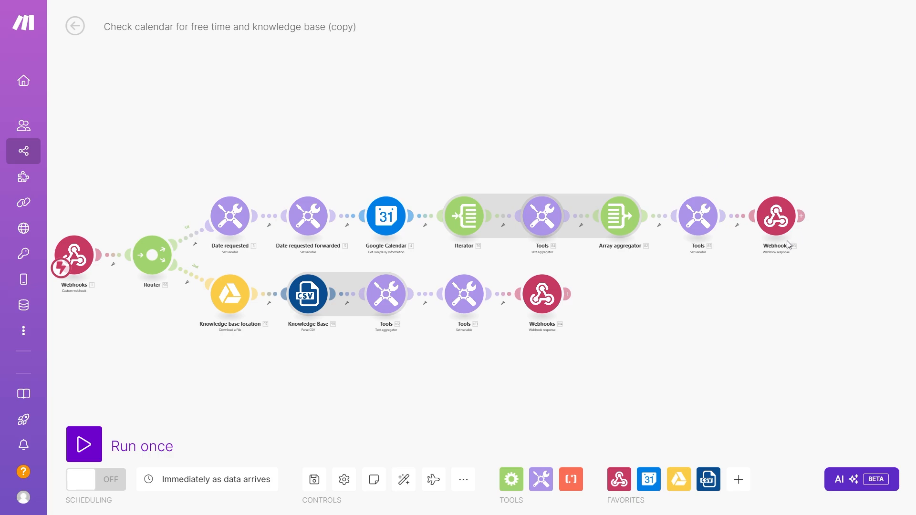
scroll(787, 245, "up", 5)
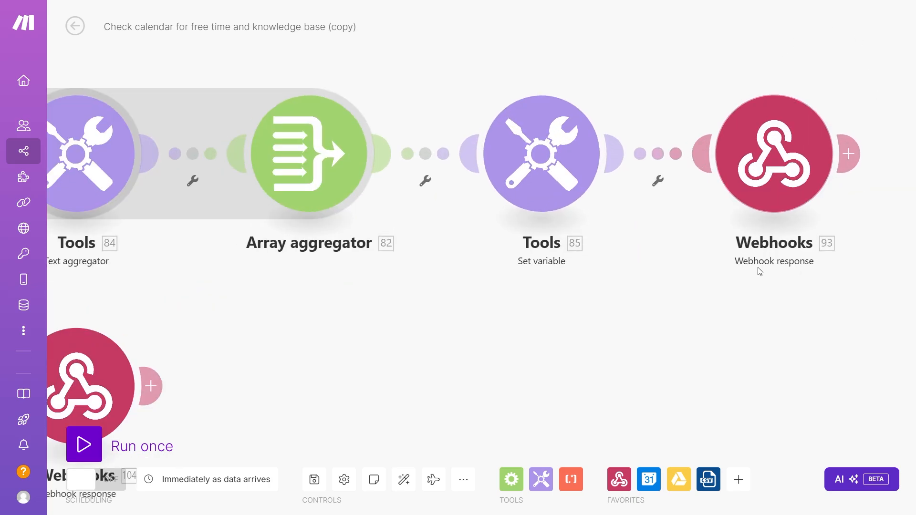
scroll(758, 220, "down", 5)
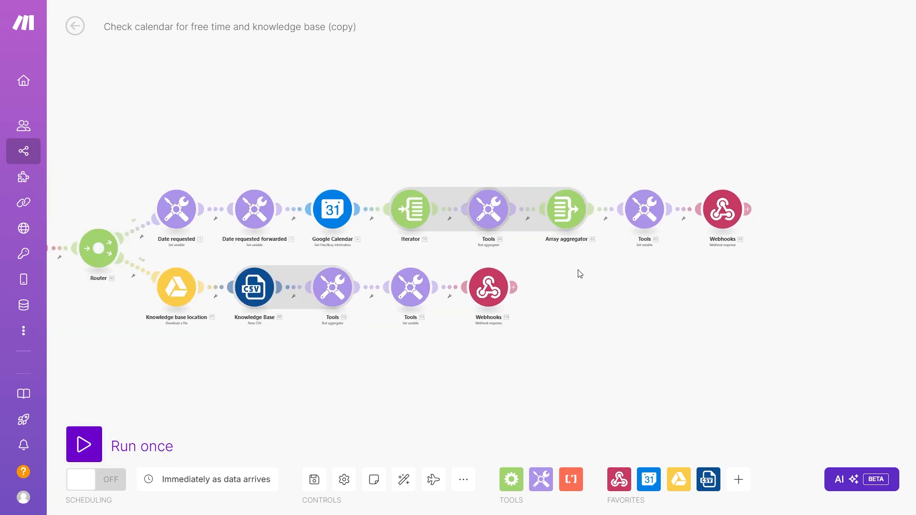
left_click_drag(295, 253, 432, 252)
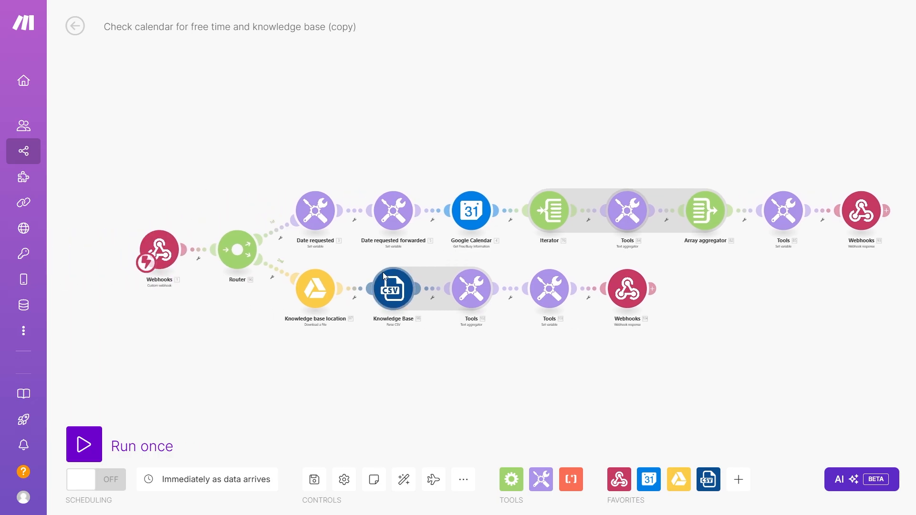
Step: Examine the knowledge base route from the file download and CSV parsing through to its webhook response
scroll(365, 268, "up", 4)
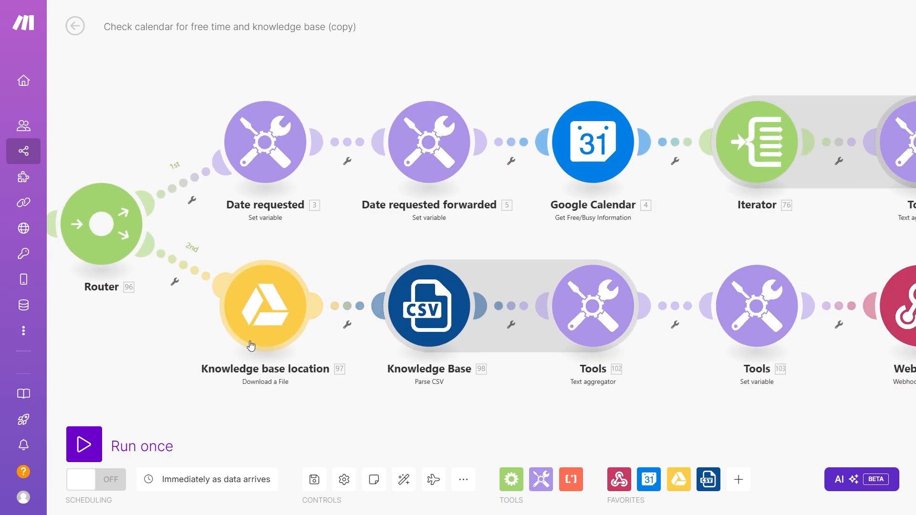
left_click_drag(502, 391, 330, 392)
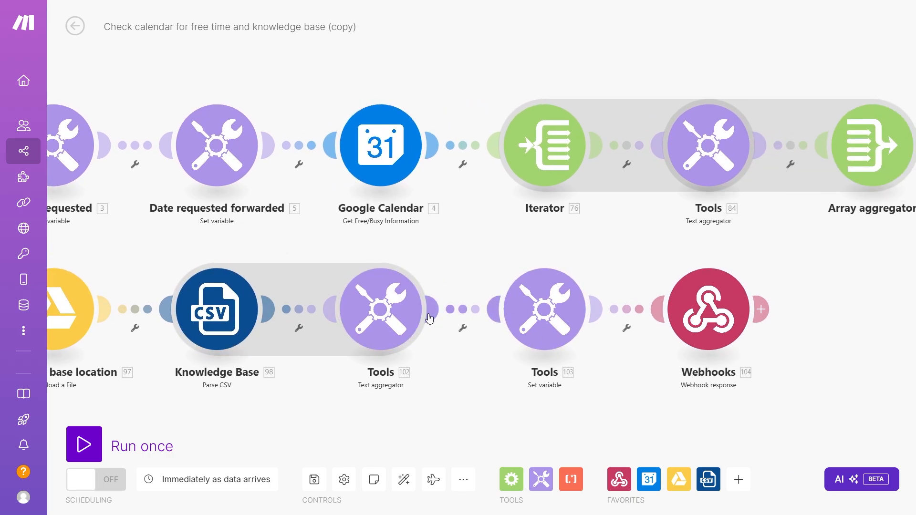
scroll(796, 304, "down", 2)
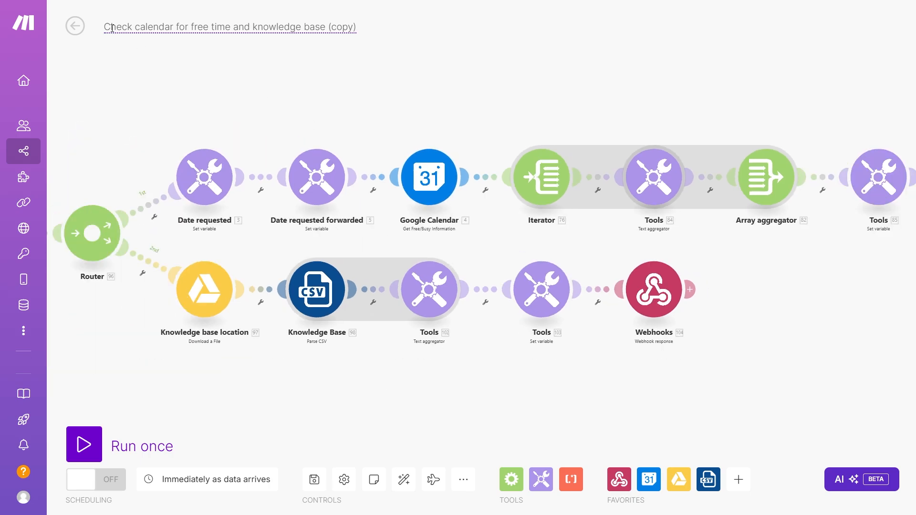
scroll(717, 380, "down", 2)
mouse_move(736, 372)
left_mouse_down()
mouse_move(724, 339)
mouse_move(732, 336)
mouse_move(724, 361)
left_mouse_up()
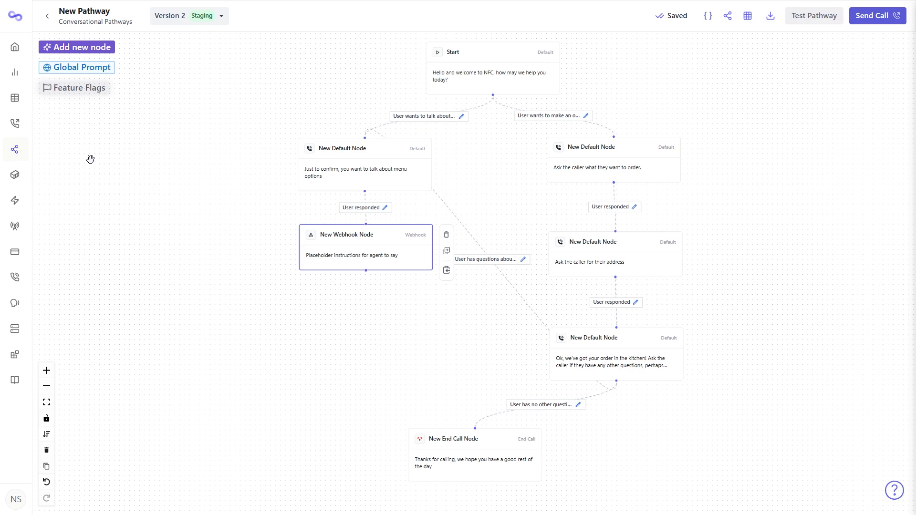
Step: Delete the webhook node below the menu confirmation node and add a Knowledge Base node in its place
mouse_move(17, 193)
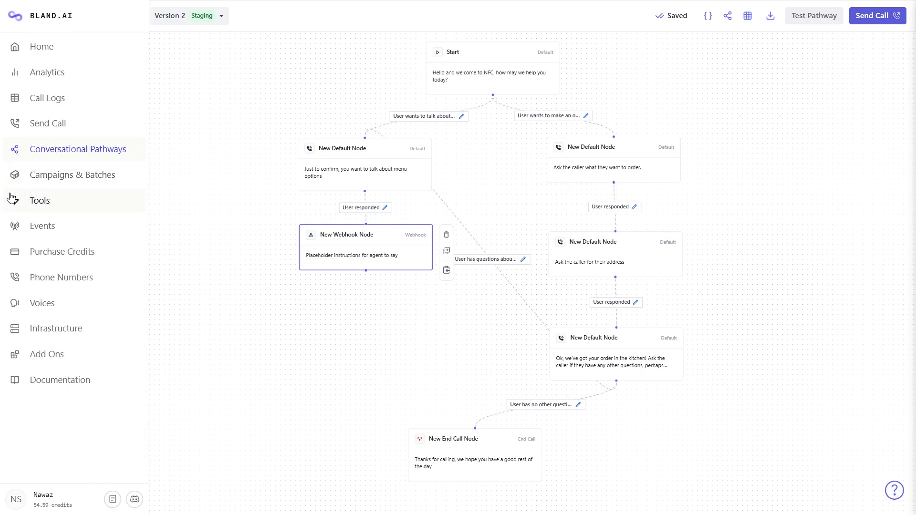
left_click(447, 236)
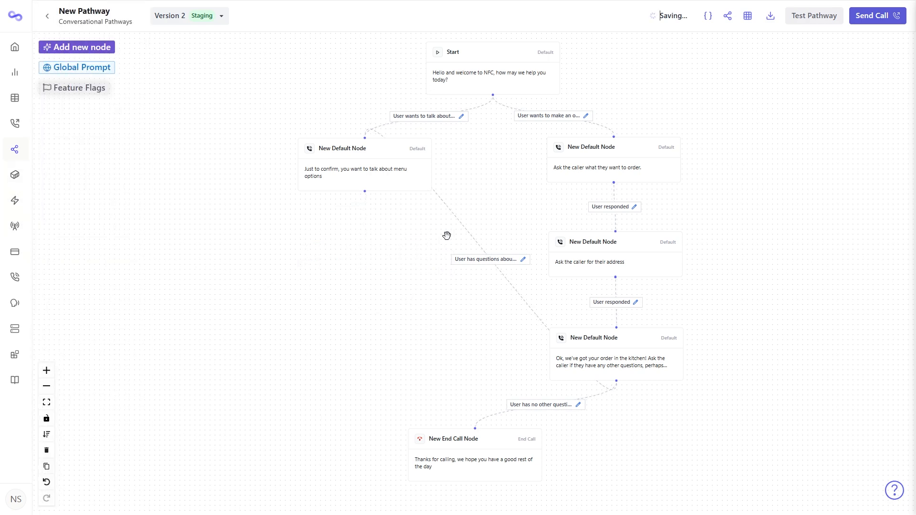
left_click(94, 48)
left_click(854, 99)
left_click_drag(534, 270, 369, 218)
Step: Enter the prompt "use this knowledge base to answer any questions" and the knowledge base text "Number 1, 2 piece chicken, allergies egg."
left_click_drag(370, 218, 200, 193)
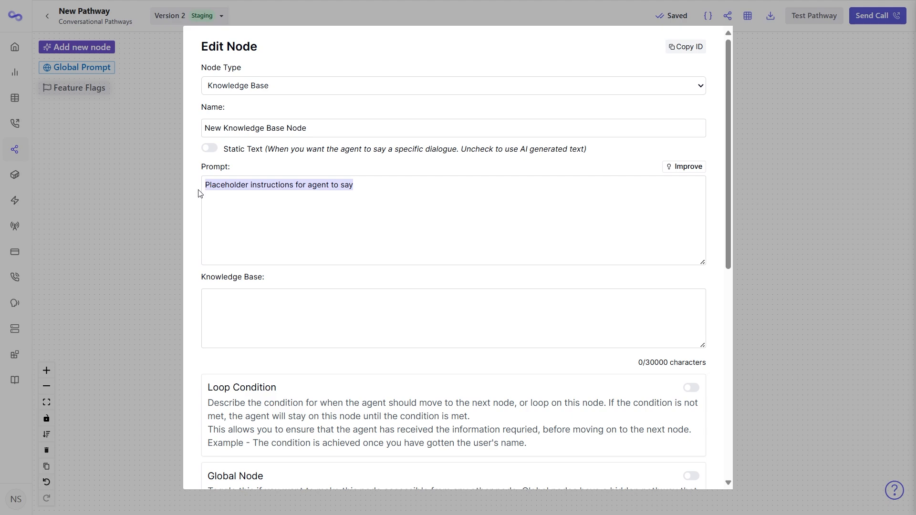
type("u")
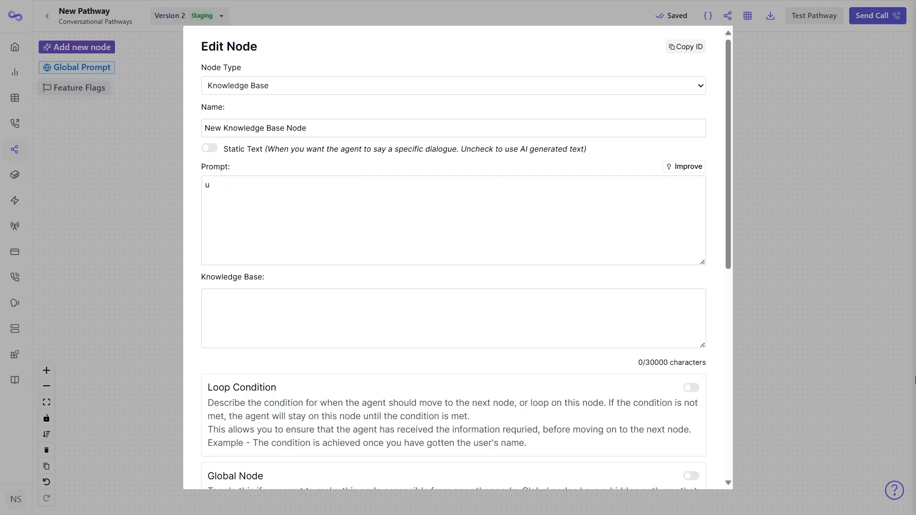
type("se this knowledge base to answer any questions")
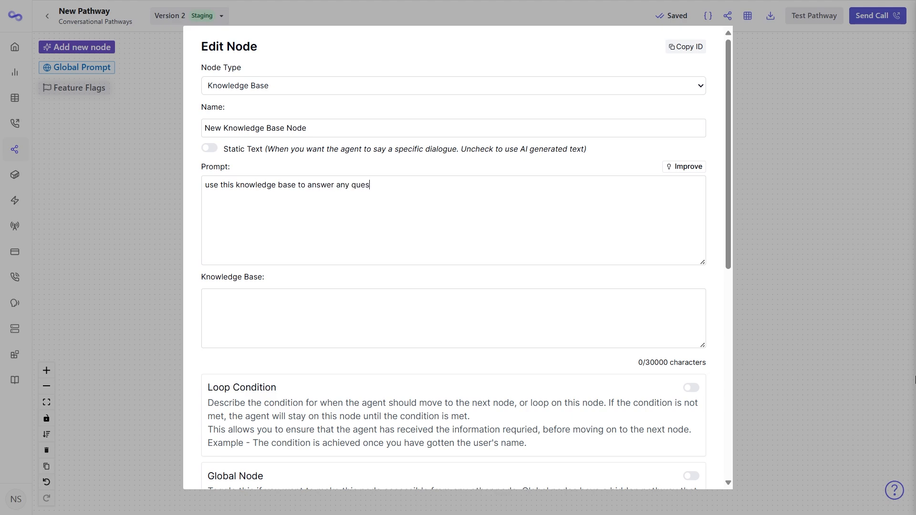
left_click(465, 323)
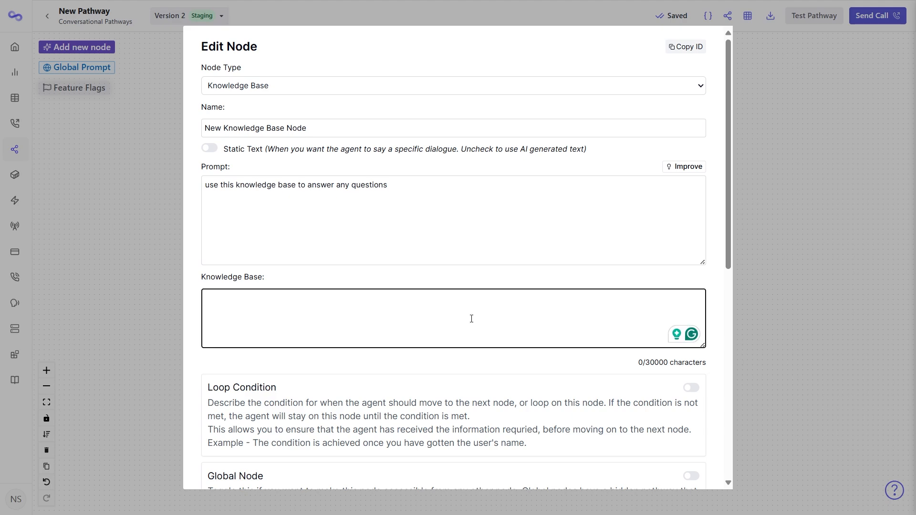
type("Number")
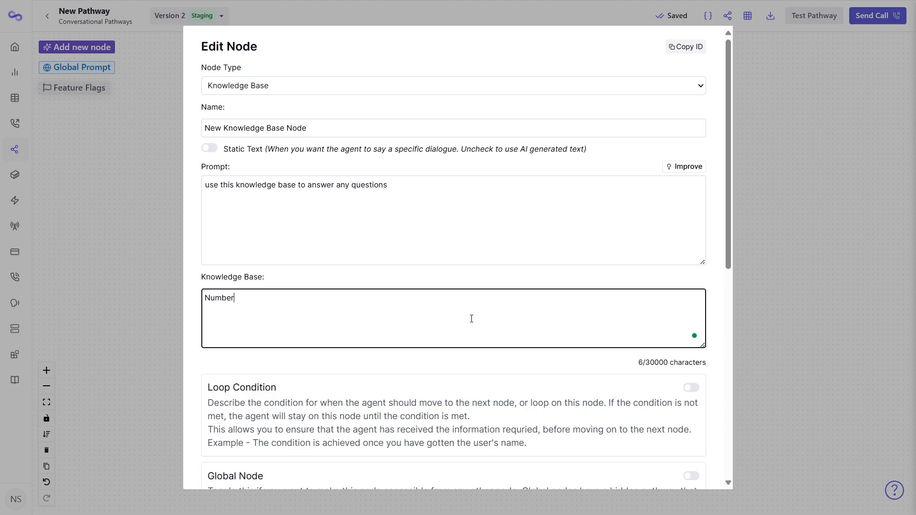
type(" 1, 2 piece chicken, allergies egg.")
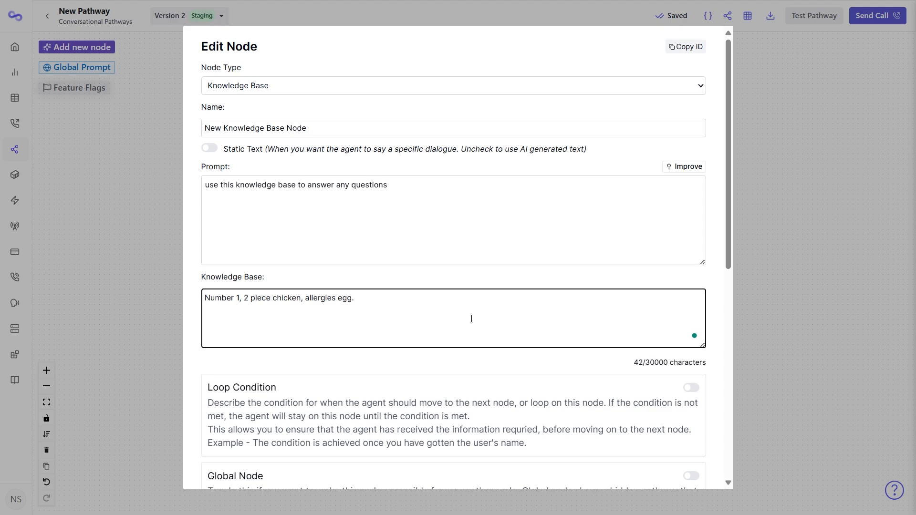
type("n")
key("BackSpace")
Step: Add "Number 2, allergies is wheat" to the knowledge base's menu items and set the prompt to "Use the menu knowlege to answer any questions"
type("Number 2")
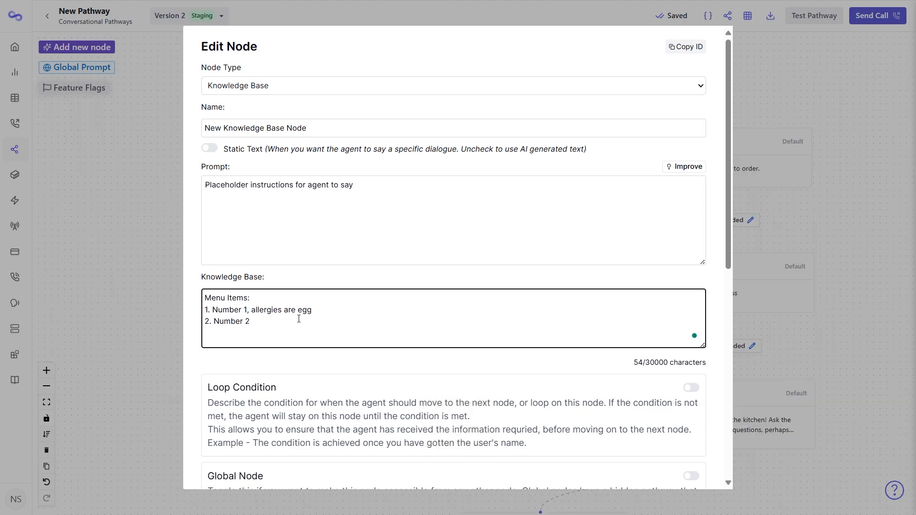
type(", allergies is wheat")
left_click(342, 201)
left_click_drag(364, 185, 98, 219)
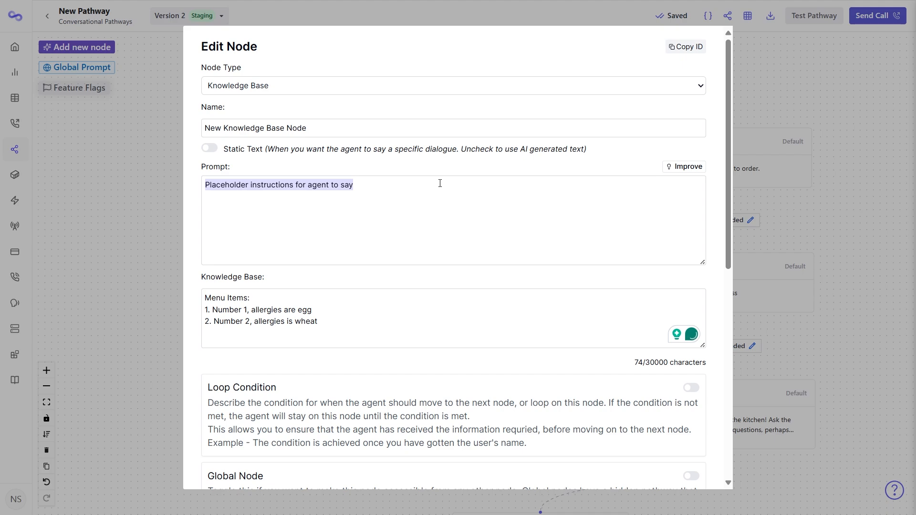
type("Use the men")
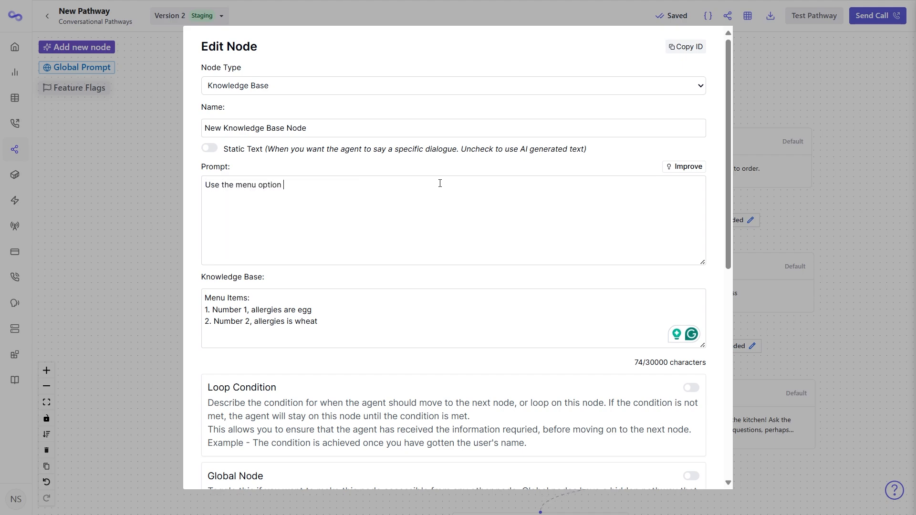
type("u option")
key("BackSpace")
key("BackSpace")
key("BackSpace")
key("BackSpace")
key("BackSpace")
type("knowlege to answer any quesiton")
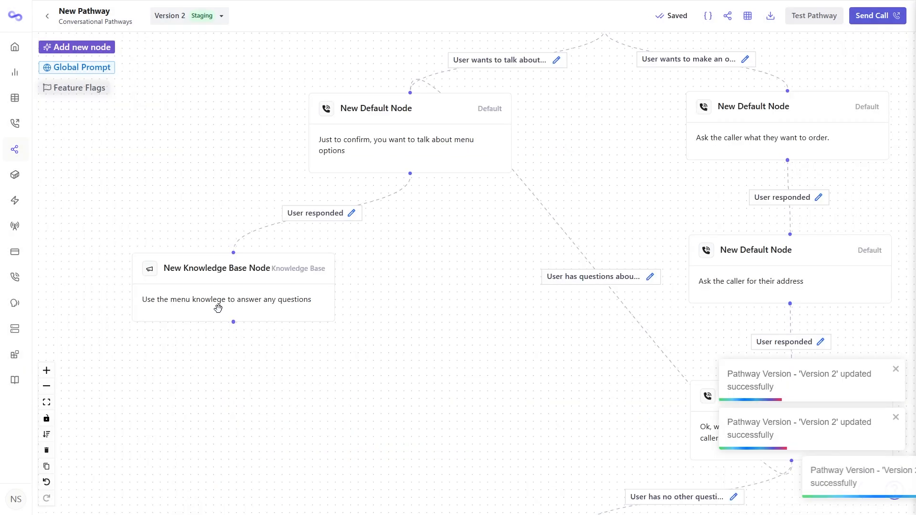
Step: Move the knowledge base node directly beneath the node that confirms the caller wants to talk about menu options
left_click_drag(217, 307, 400, 304)
left_click_drag(550, 368, 457, 256)
left_click(330, 285)
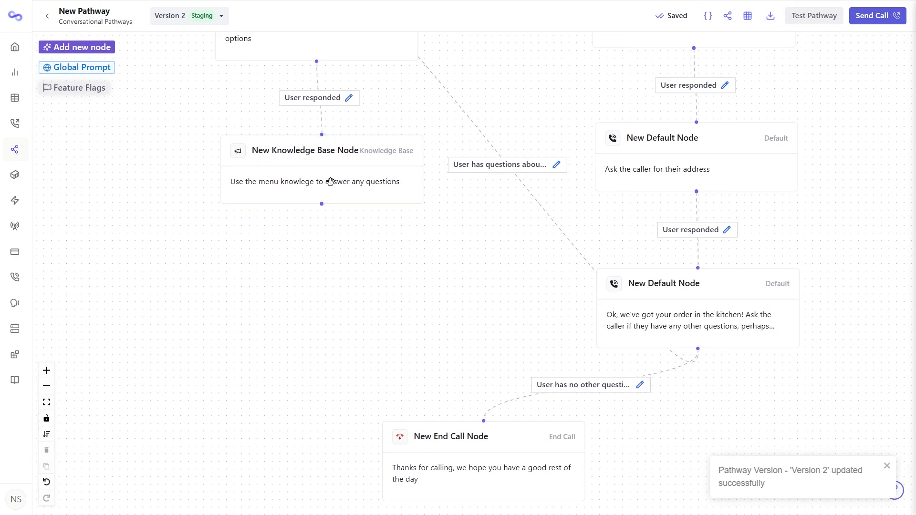
scroll(363, 160, "down", 3)
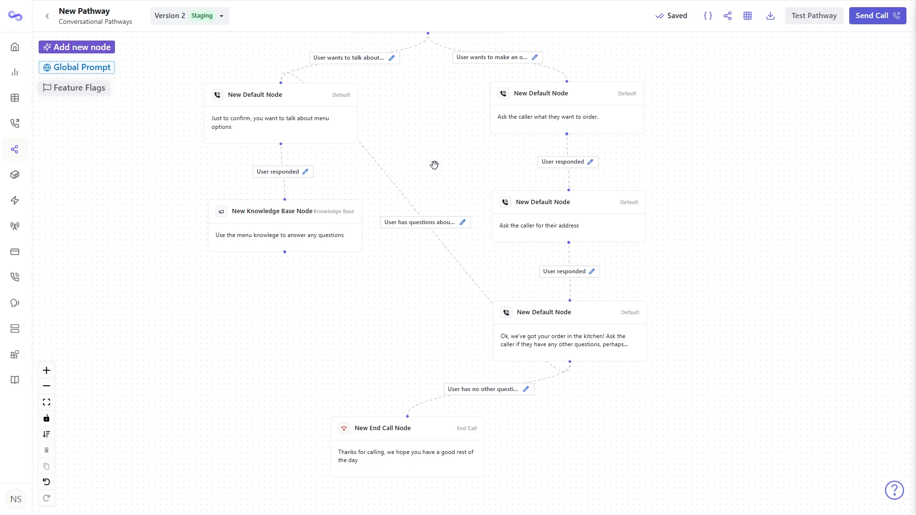
mouse_move(436, 152)
left_mouse_down()
mouse_move(440, 184)
mouse_move(432, 161)
left_mouse_up()
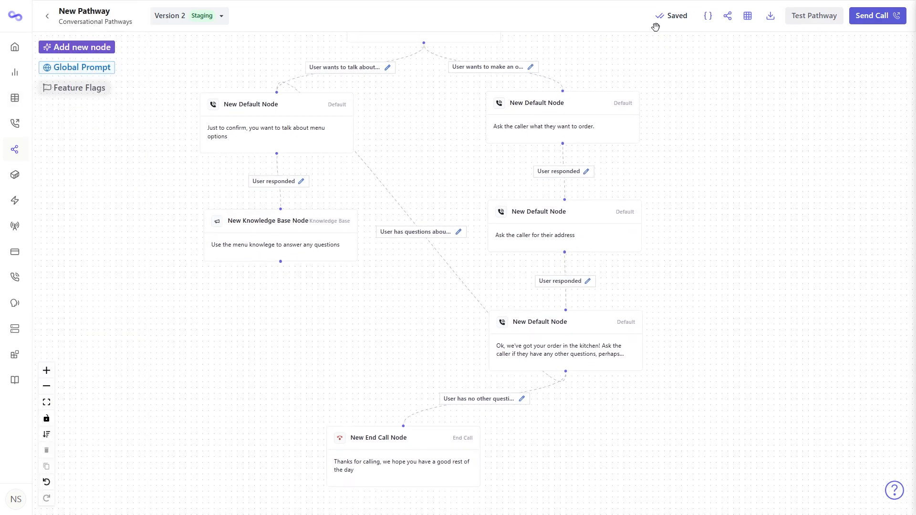
Step: Add a default node with the prompt "Ask the caller if they have any other questions, like if they want to make an order"
left_click(53, 47)
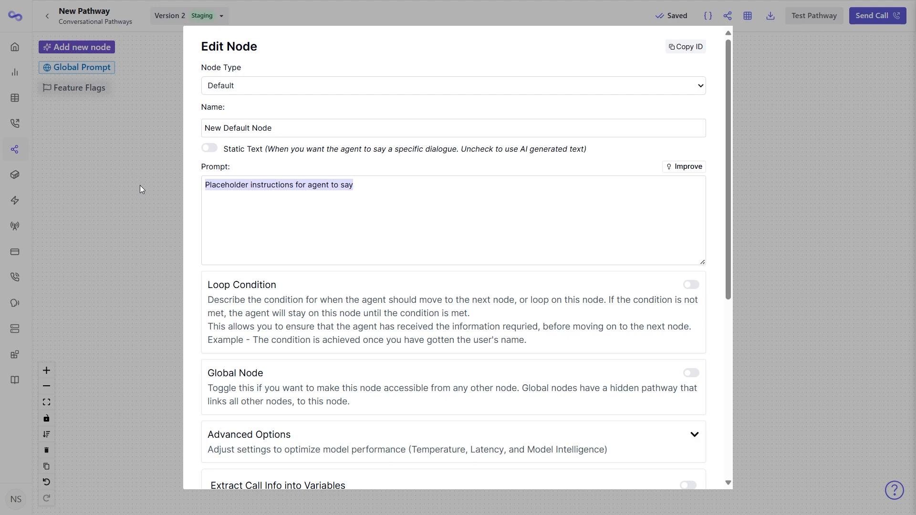
type("Ask the cal")
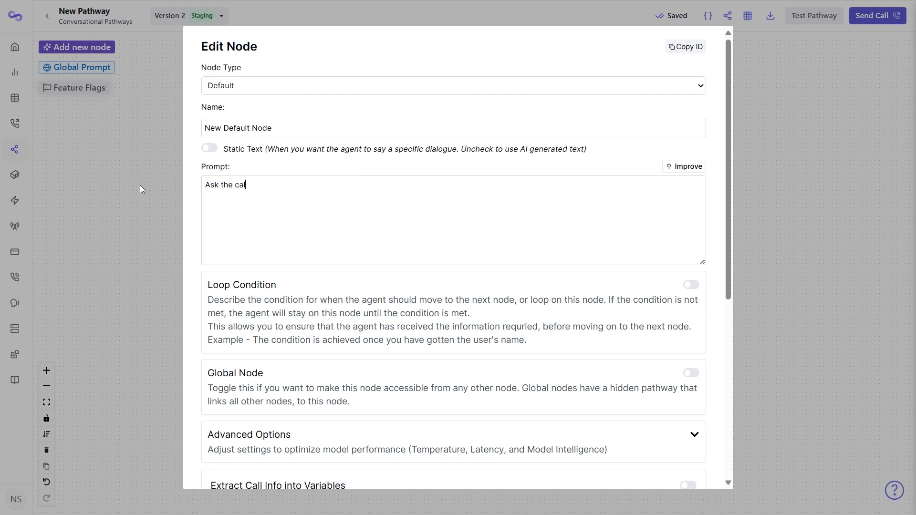
type("ler if they have any othe")
type("r ques")
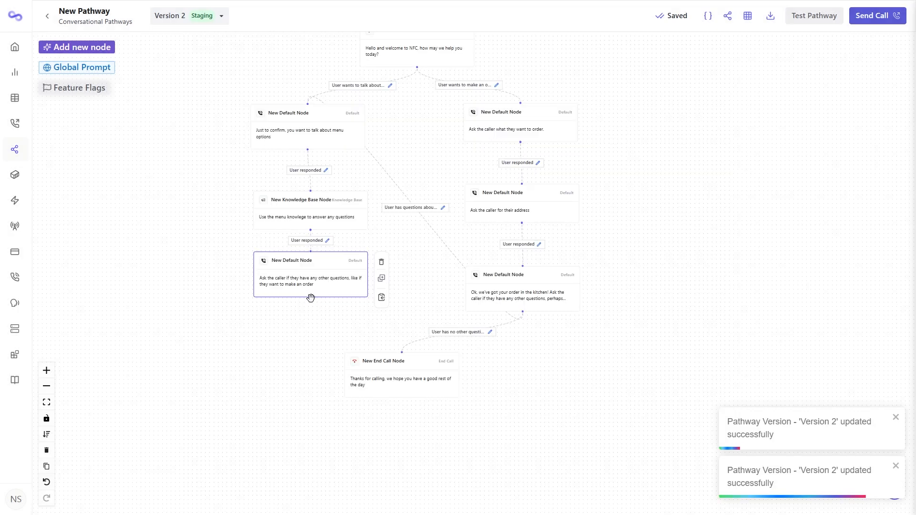
Step: Connect the new default node to the End Call node and label that pathway "User has no more questions"
left_click(311, 297)
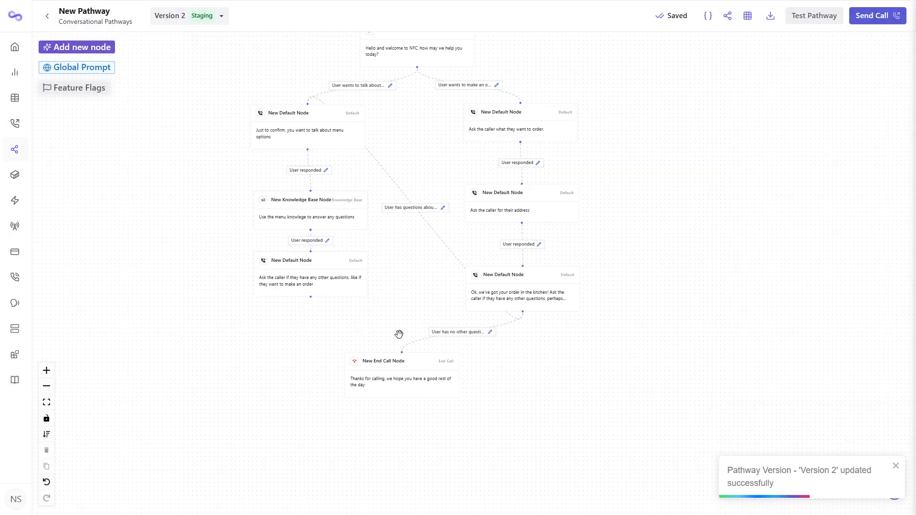
left_click(312, 280)
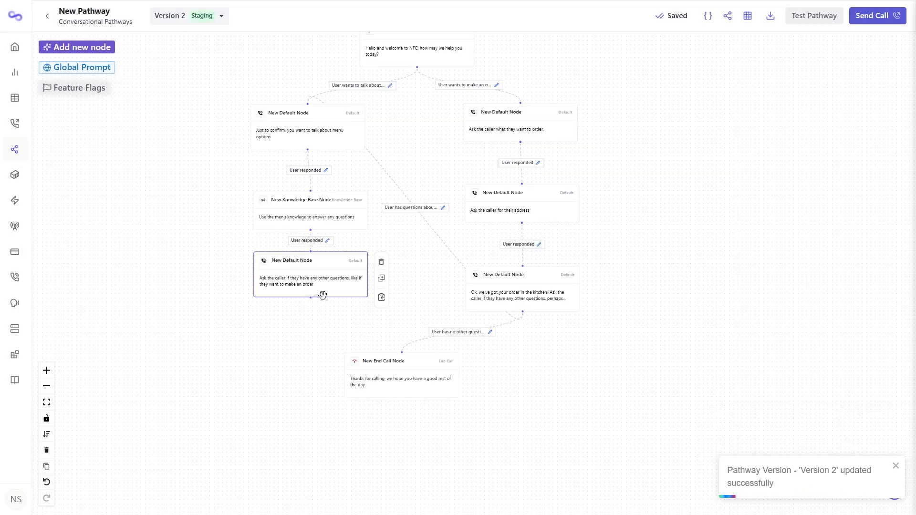
left_click_drag(322, 295, 401, 351)
left_click(374, 324)
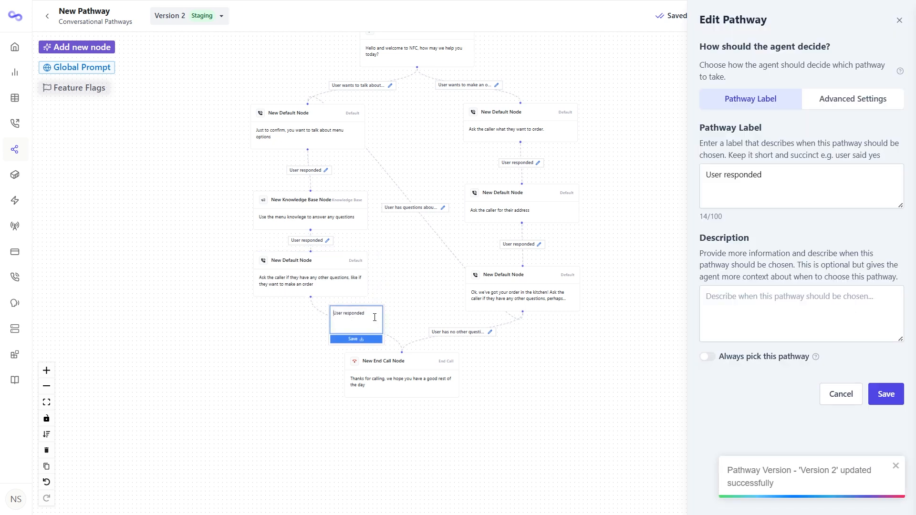
left_click(887, 191)
key("ctrl+shift+Left")
type("has no more questions")
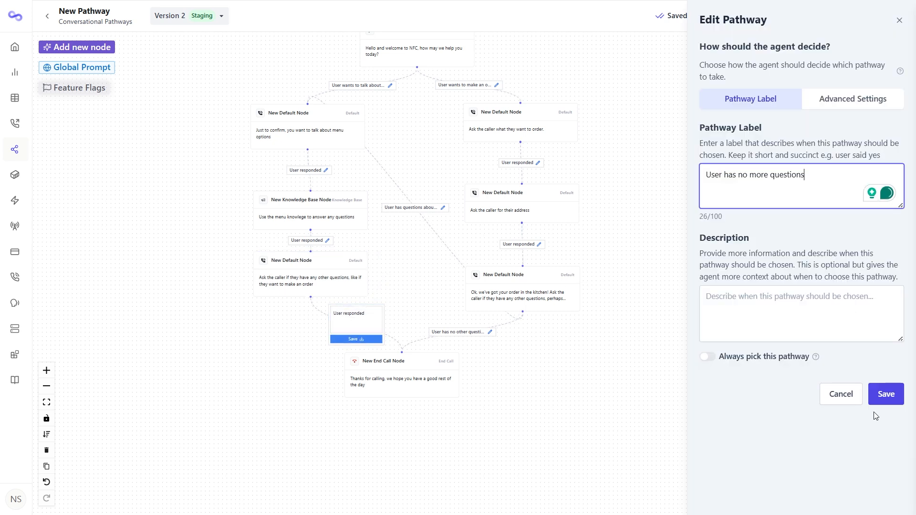
left_click(883, 396)
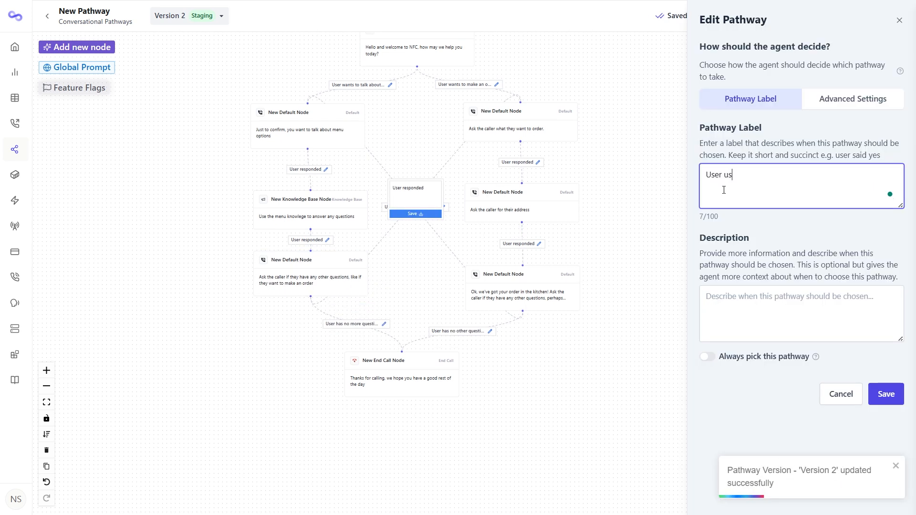
Step: Label the pathway from the new default node to the order-taking node "User user wants to make an order" and save it
type("er wants ")
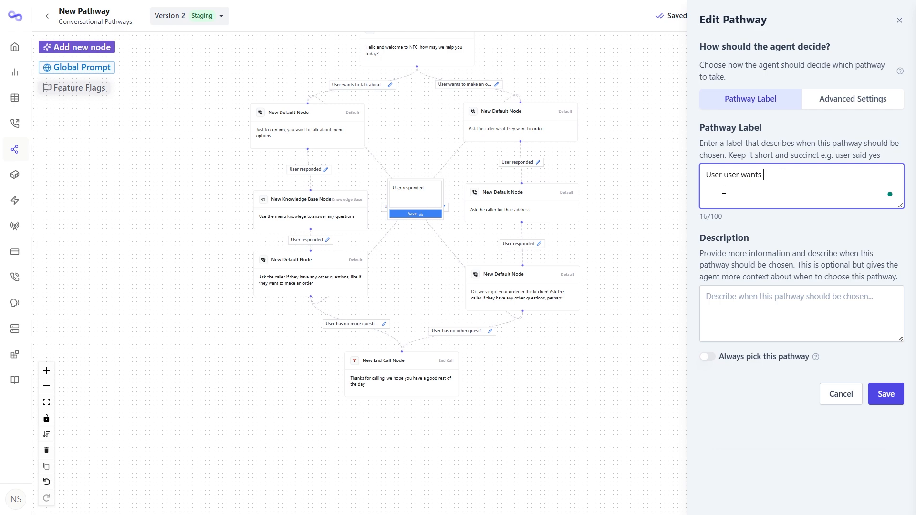
type("to mak")
key("BackSpace")
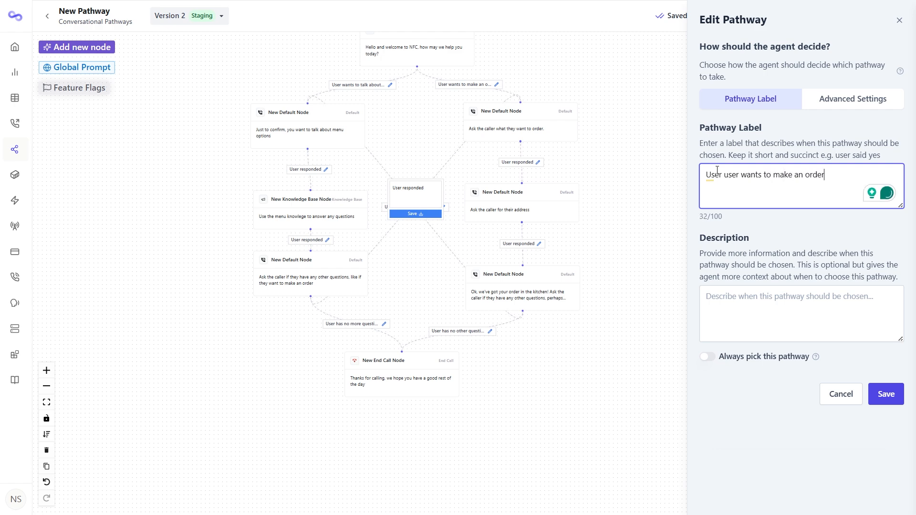
left_click(887, 390)
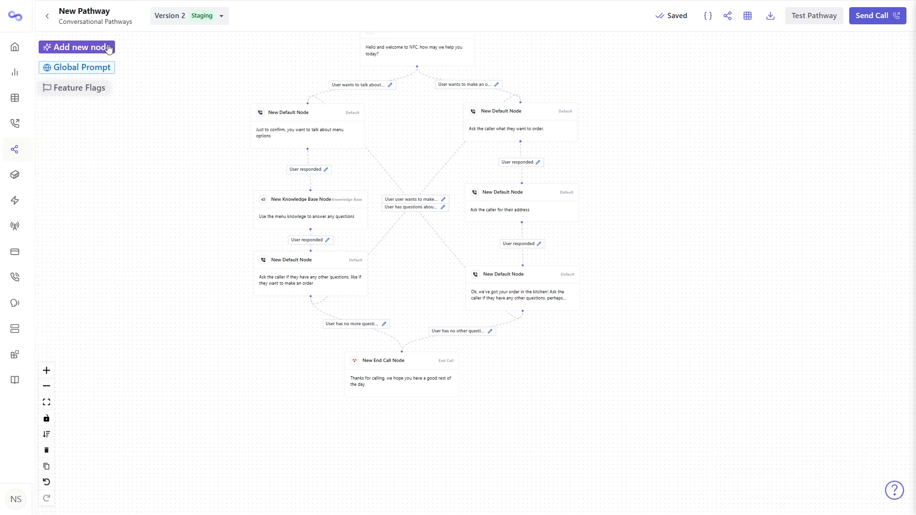
Step: Return to the pathway's version overview and promote the staging version to production
left_click(50, 18)
scroll(680, 321, "down", 4)
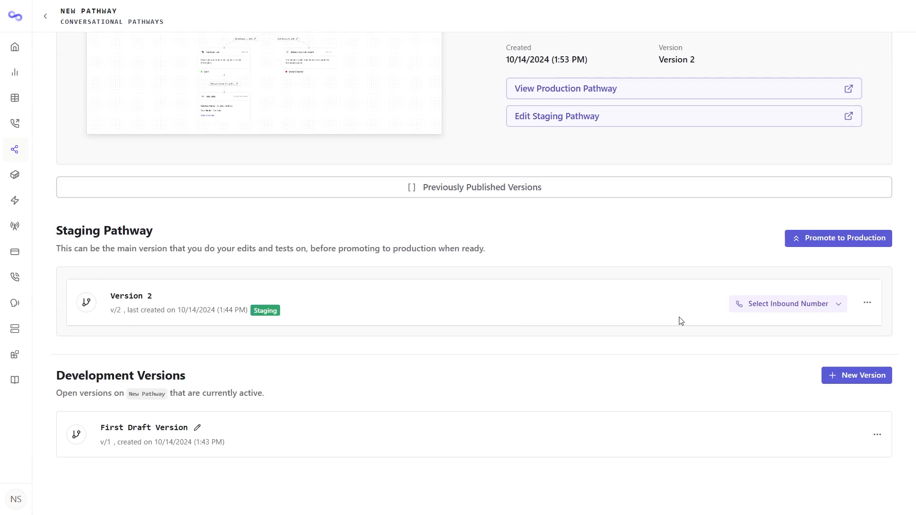
left_click(857, 240)
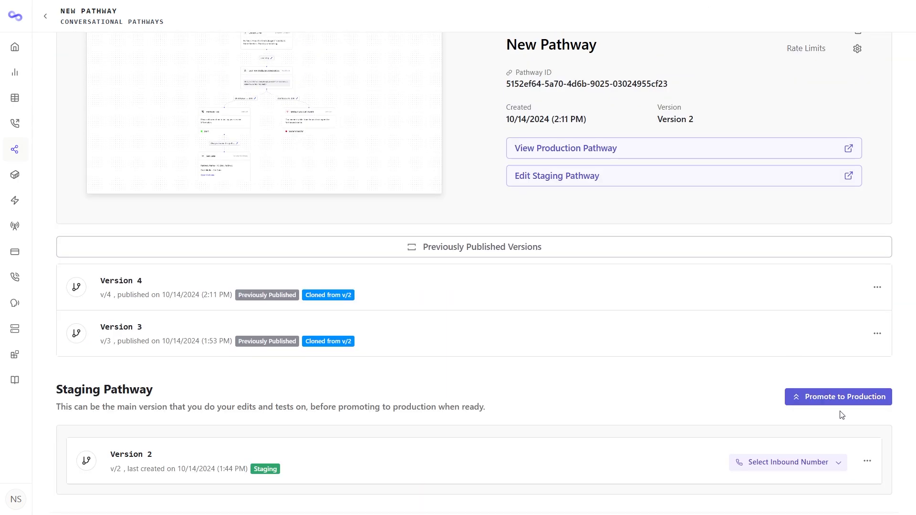
Step: View the production pathway's node flow and return to the version overview
scroll(835, 406, "down", 5)
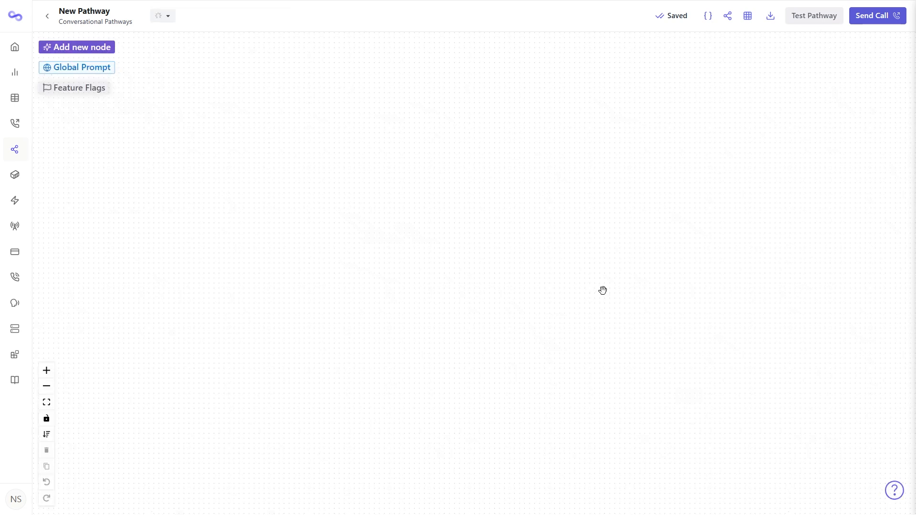
mouse_move(26, 28)
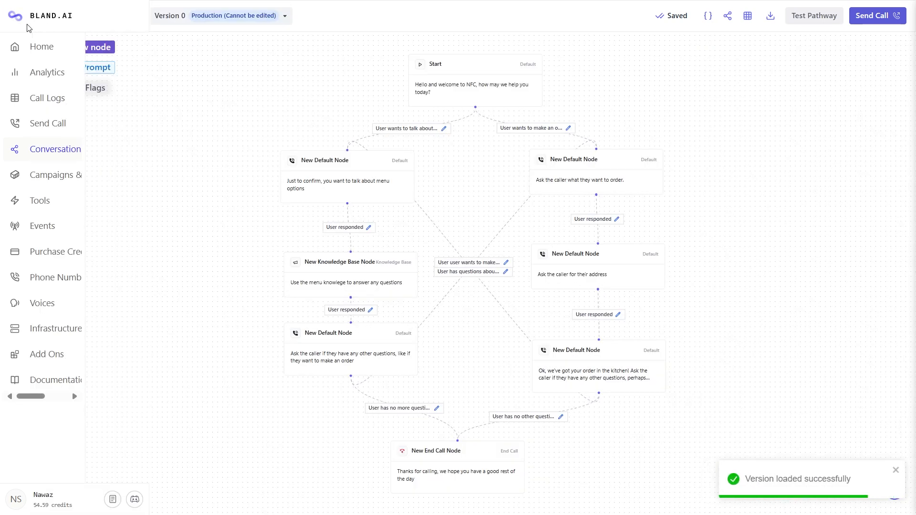
left_click(92, 20)
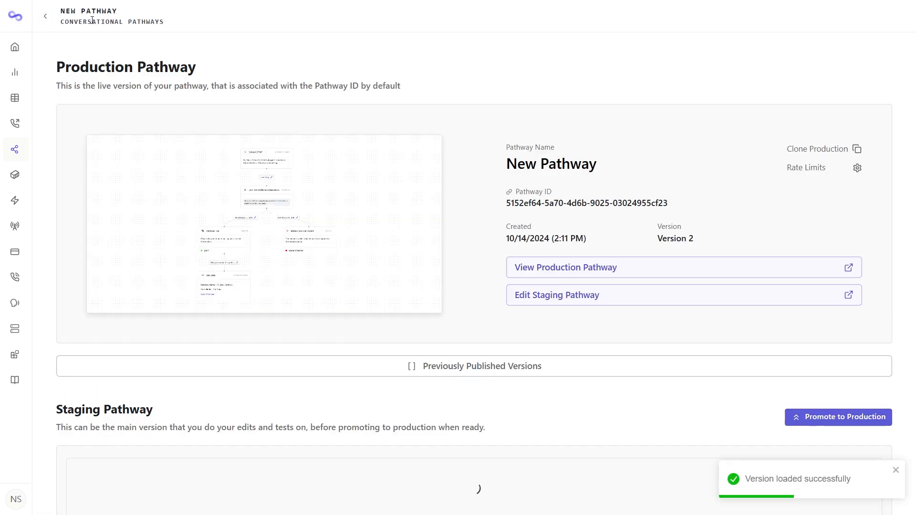
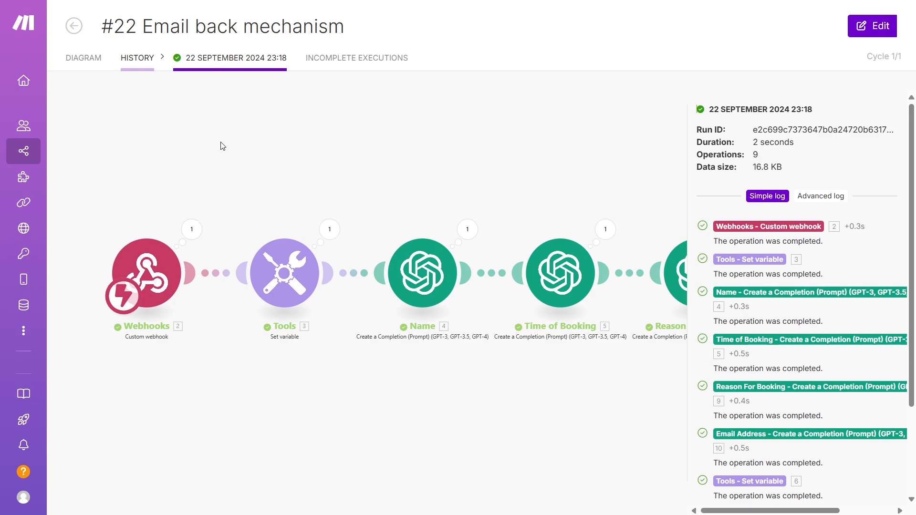
Step: Examine the 22 September run of the #22 Email back mechanism scenario in Make and its Custom webhook module's output
scroll(212, 138, "down", 1)
scroll(494, 172, "down", 3)
left_click_drag(530, 164, 427, 191)
scroll(426, 193, "up", 2)
scroll(429, 201, "down", 2)
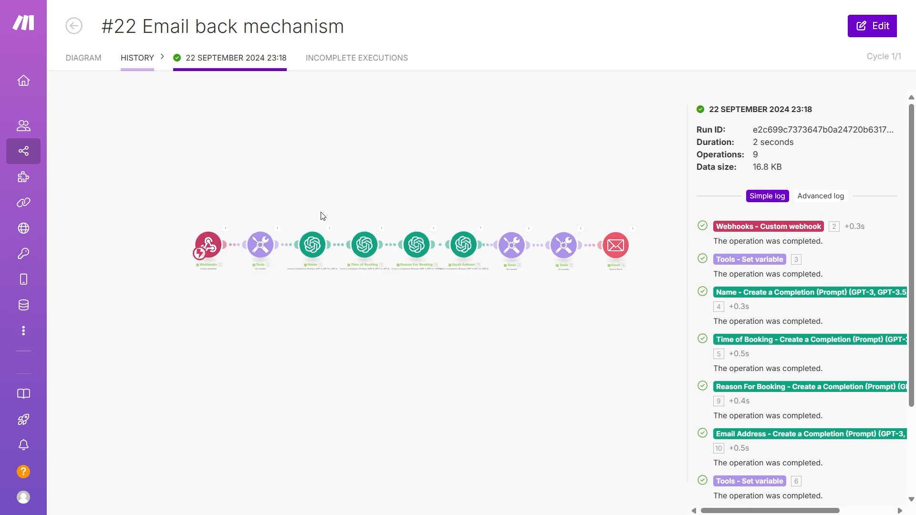
left_click_drag(321, 214, 266, 187)
scroll(183, 215, "up", 3)
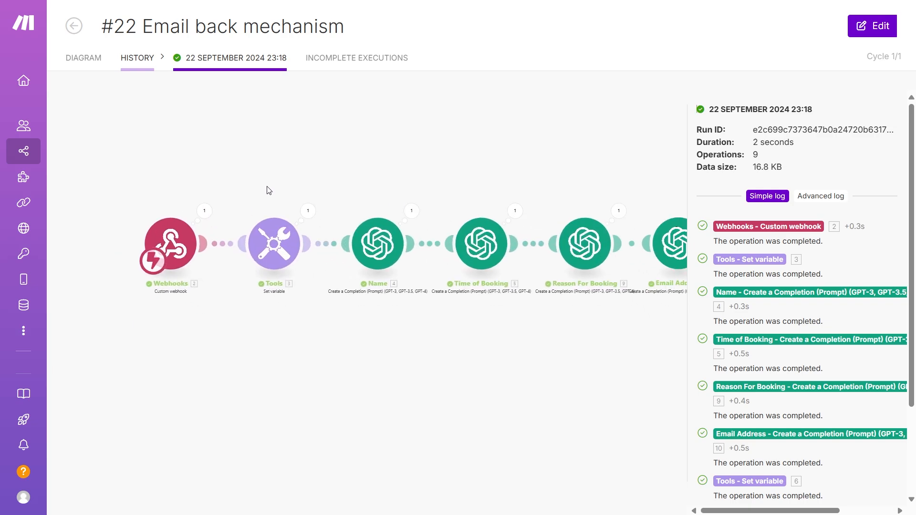
left_click(204, 211)
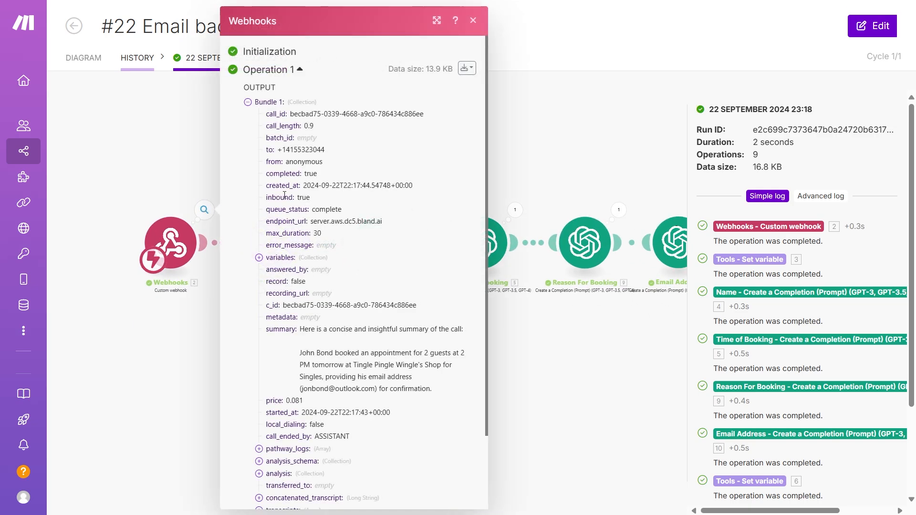
Step: Expand the variables in the Custom webhook module's output and read through to the call summary
scroll(306, 135, "down", 2)
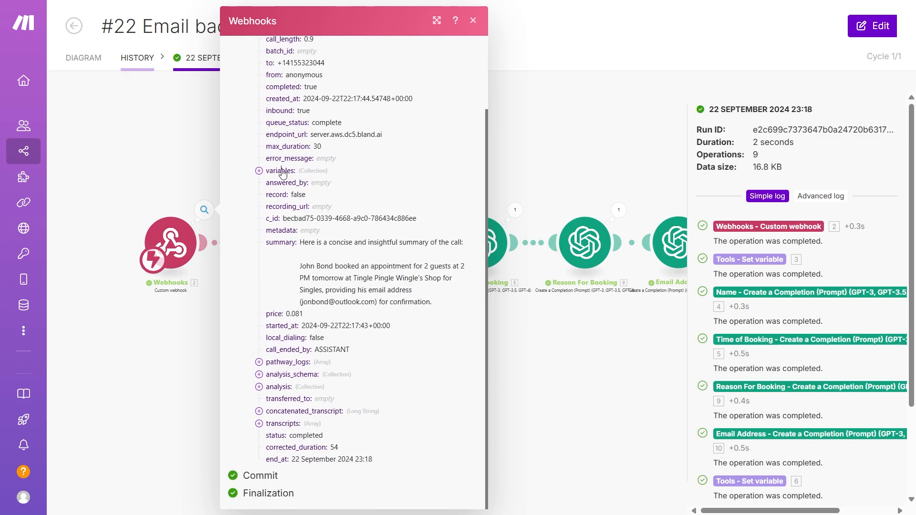
left_click(282, 173)
scroll(312, 208, "down", 3)
scroll(312, 208, "down", 1)
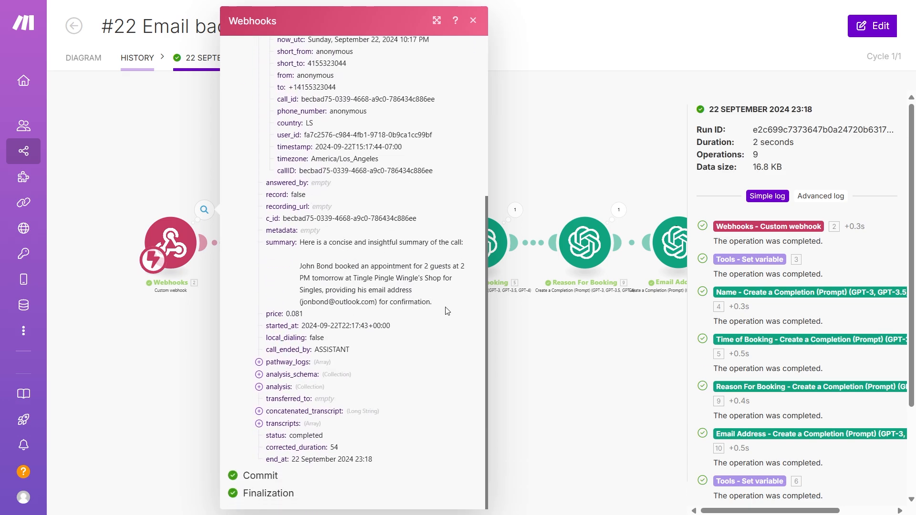
left_click_drag(437, 306, 292, 243)
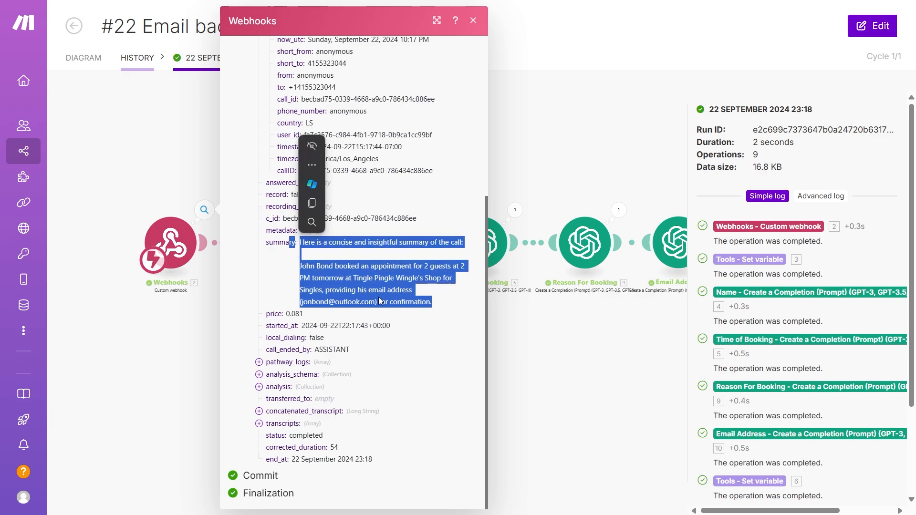
left_click(394, 254)
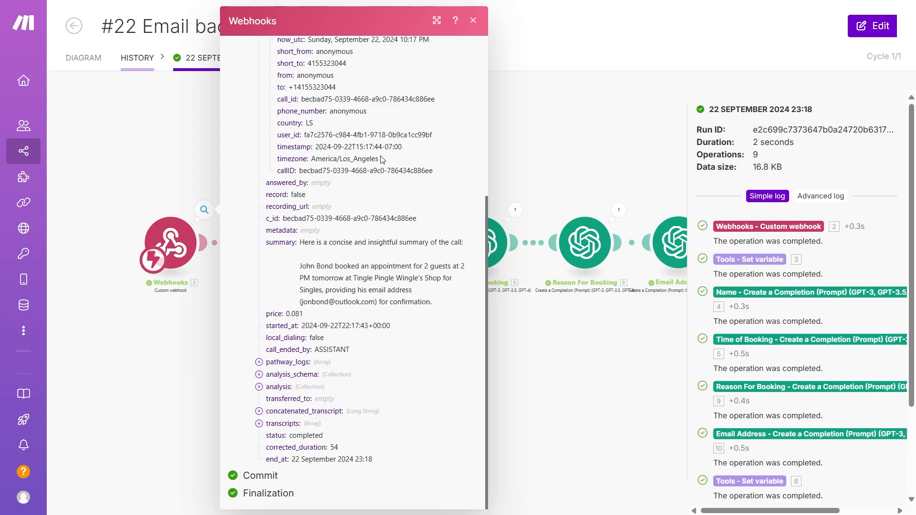
Step: Expand the concatenated transcript in the webhook output, highlight the caller's e-mail address, and close the output
left_click(337, 411)
scroll(339, 409, "down", 4)
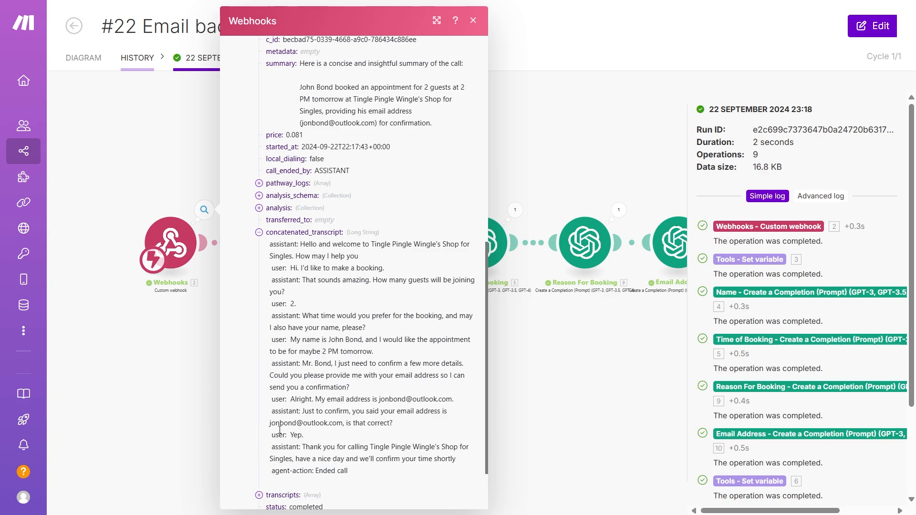
left_click_drag(271, 423, 349, 422)
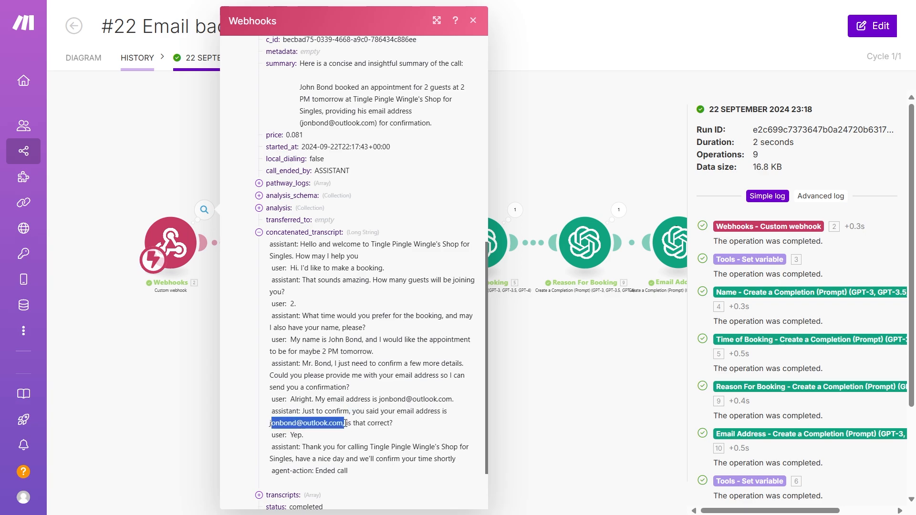
left_click(391, 446)
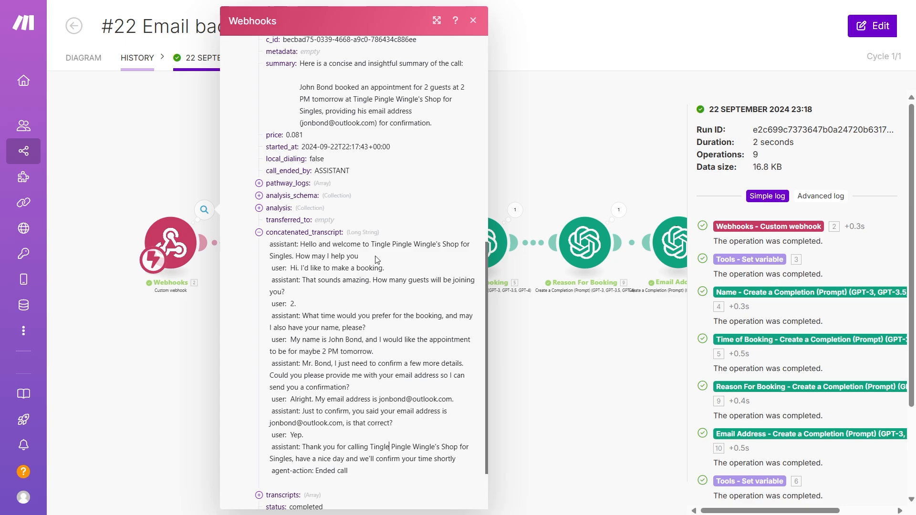
left_click(602, 425)
Step: Inspect the first Tools Set variable module to see how concatenated_transcript is mapped as its variable value
left_click_drag(519, 387, 382, 370)
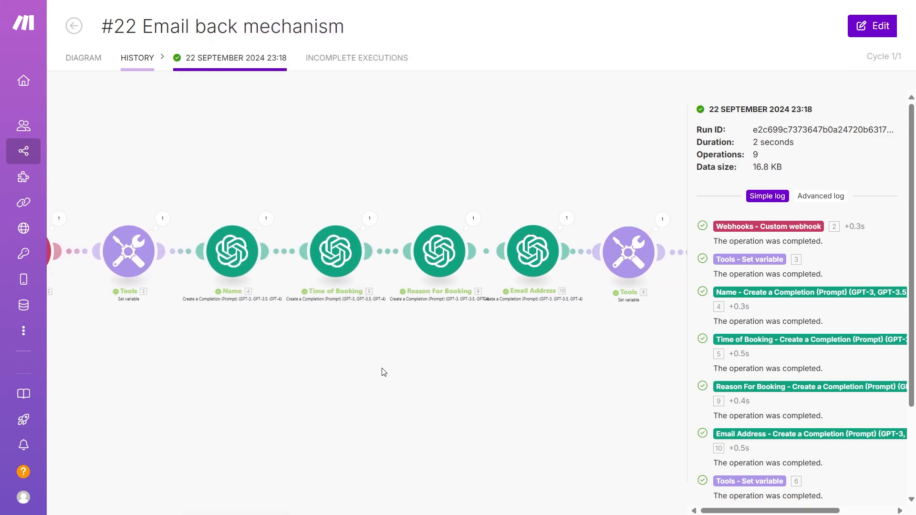
scroll(199, 317, "up", 3)
left_click_drag(168, 342, 332, 356)
left_click(270, 250)
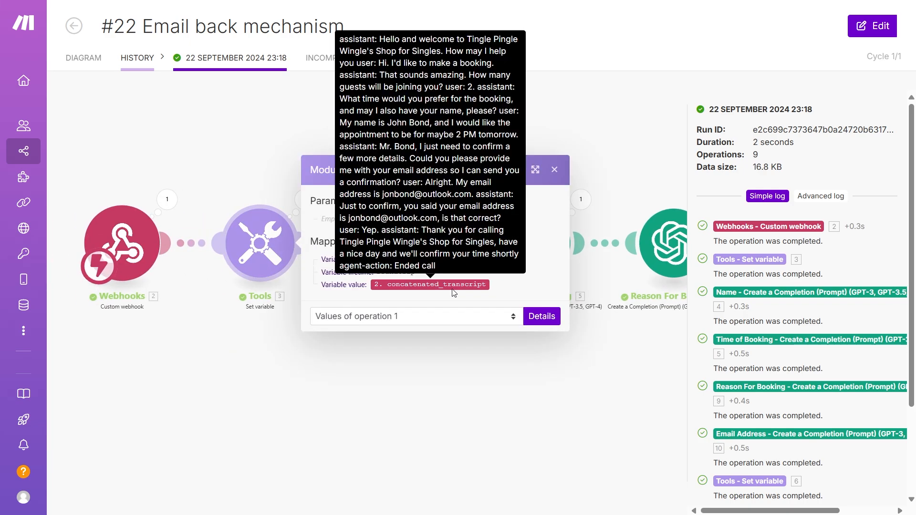
left_click(248, 179)
left_click_drag(356, 181, 240, 206)
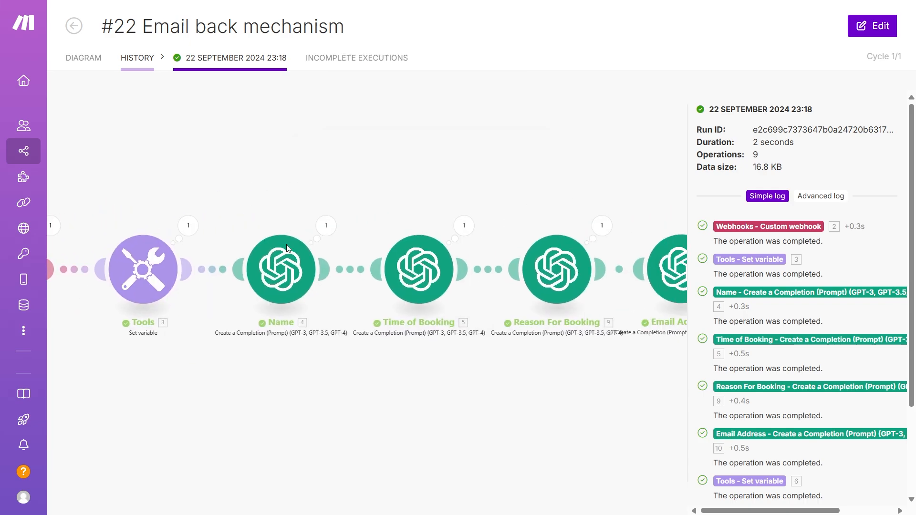
Step: Examine the Reason For Booking module's run output, expanding its choices, usage and message details
left_click_drag(560, 176, 487, 143)
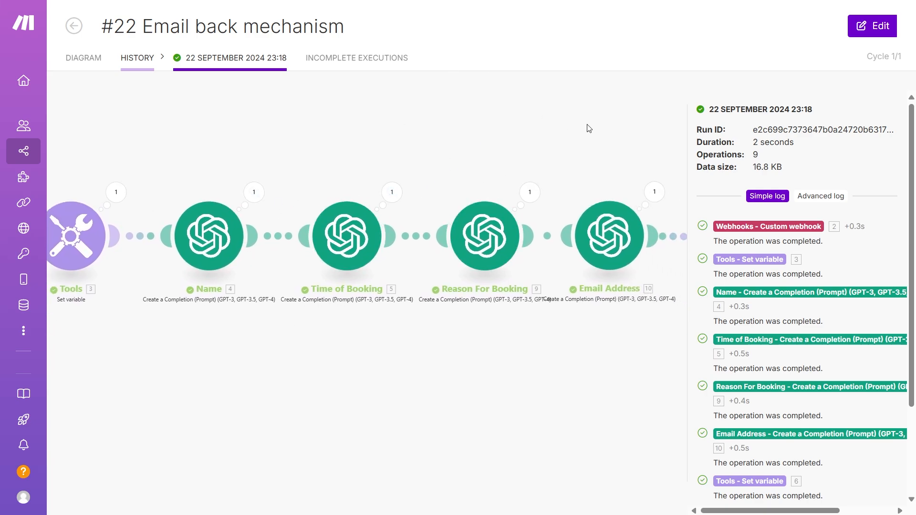
left_click_drag(589, 126, 454, 143)
left_click(385, 236)
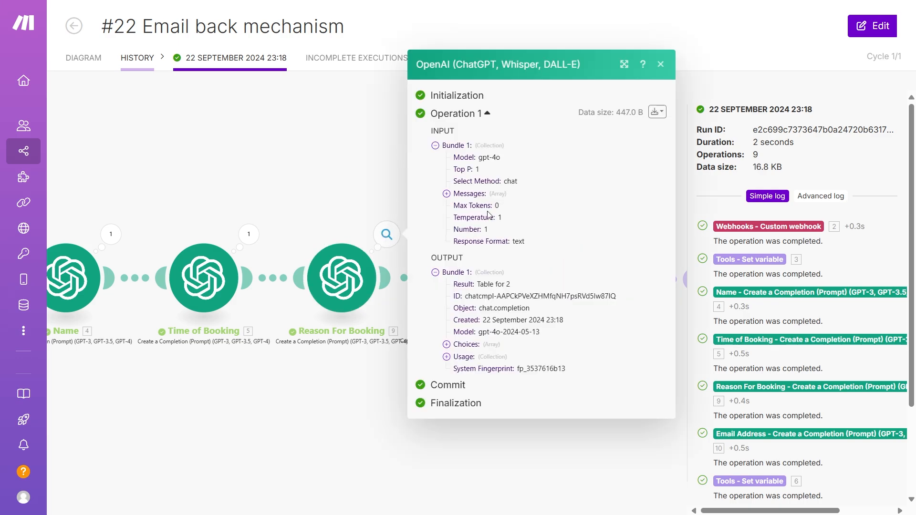
left_click(486, 355)
left_click(469, 319)
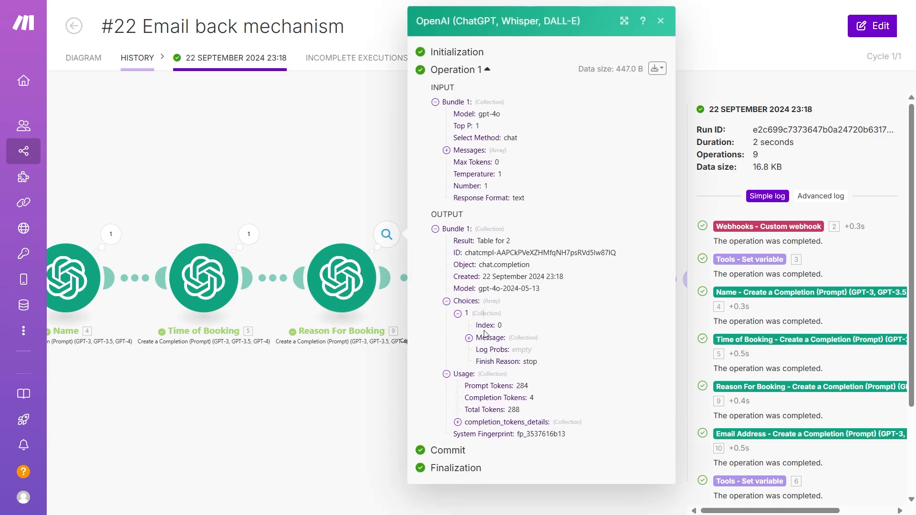
left_click(488, 337)
Step: Examine the Name module's run output, expanding its message content and highlighting the extracted caller name
left_click_drag(281, 334, 435, 338)
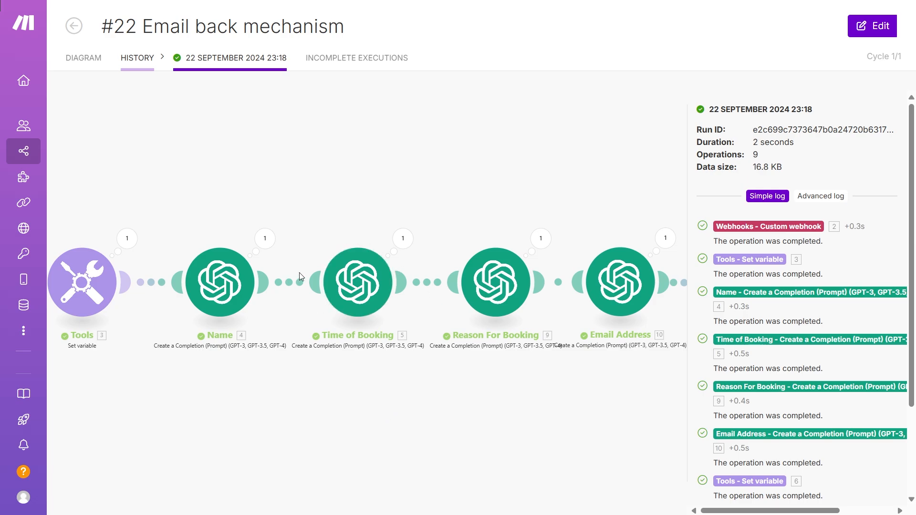
left_click(266, 240)
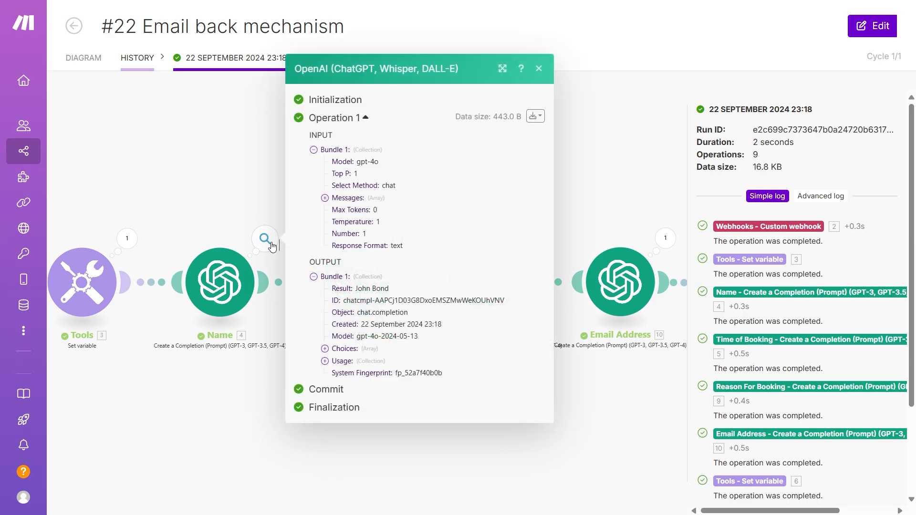
left_click(349, 360)
left_click(341, 326)
left_click(348, 338)
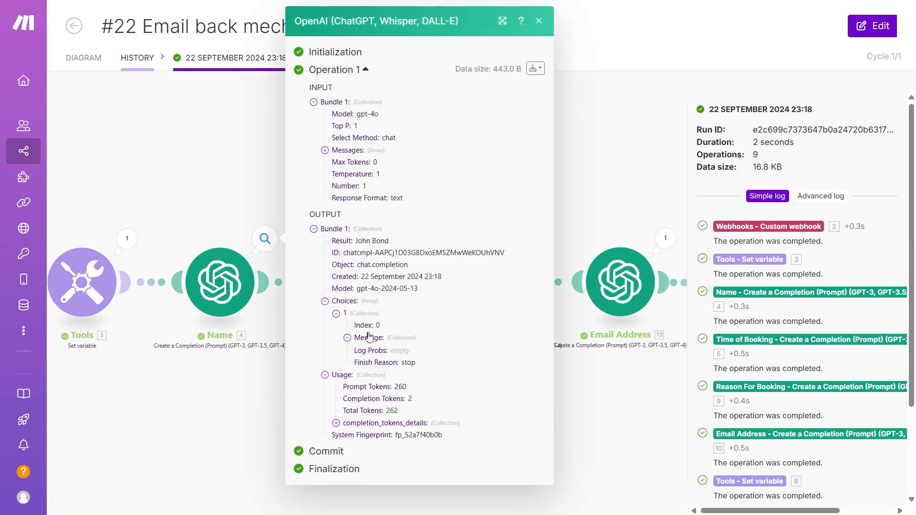
left_click_drag(396, 361, 429, 363)
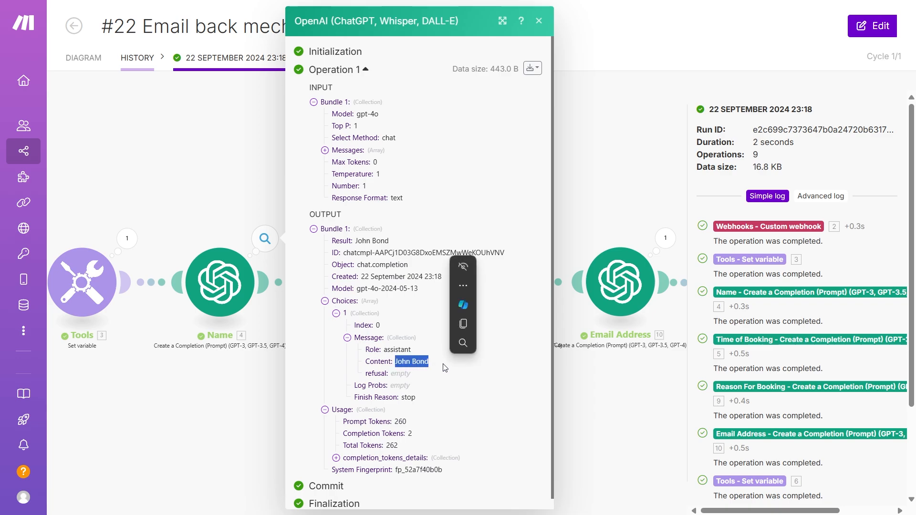
left_click(376, 305)
left_click_drag(394, 269, 356, 265)
left_click(279, 234)
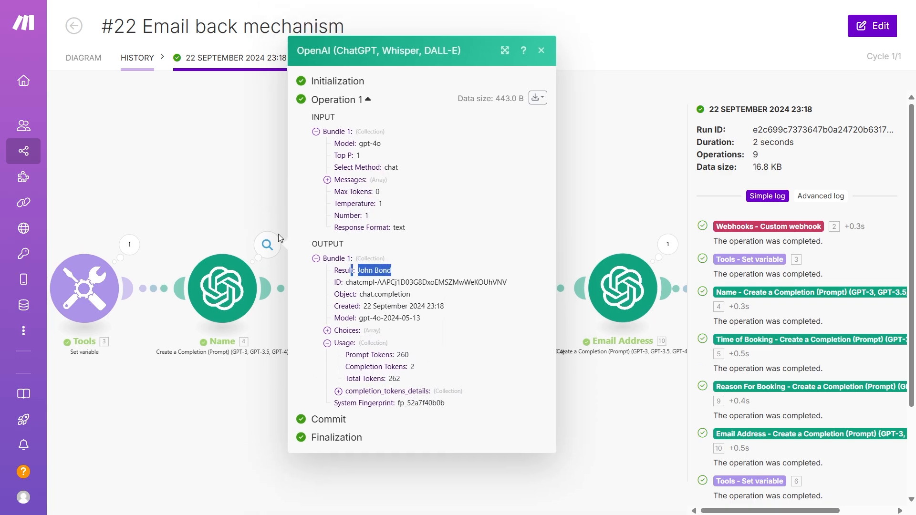
Step: Review the run's whole module chain from the webhook through to the final Send an Email module
scroll(373, 234, "down", 2)
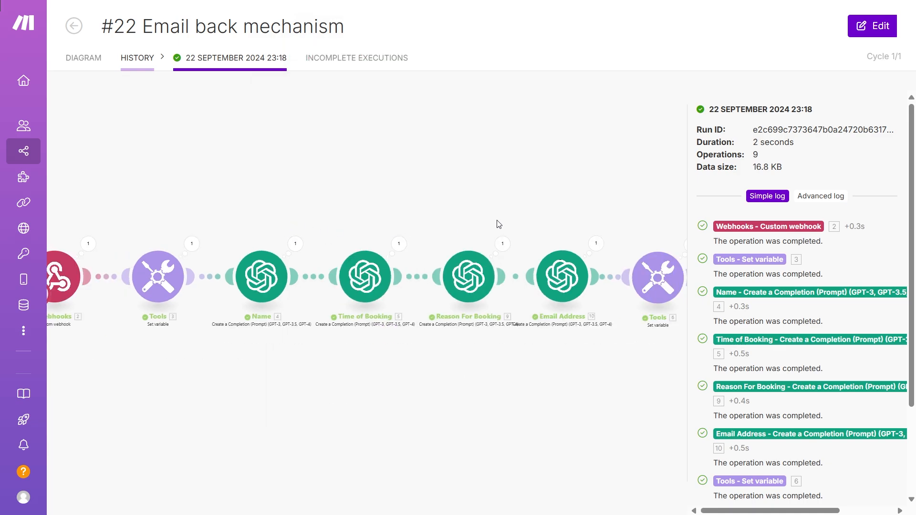
left_click_drag(562, 205, 138, 204)
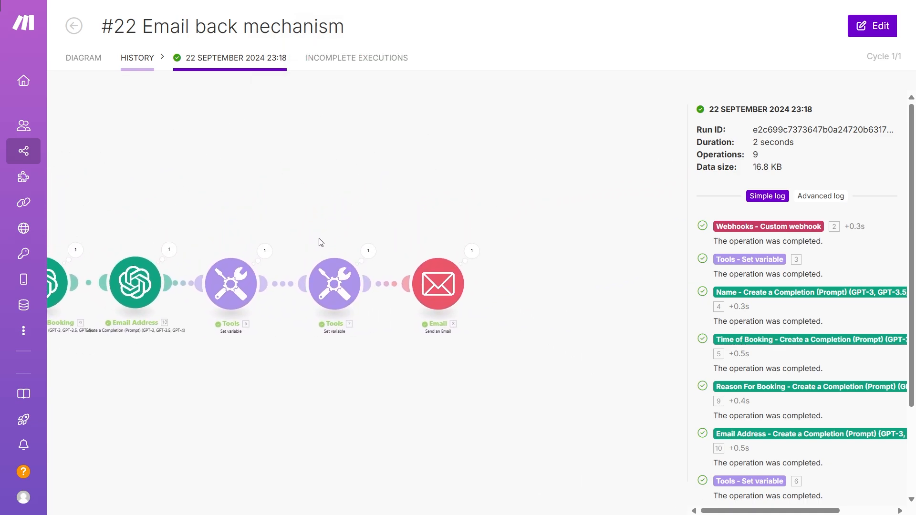
left_click_drag(284, 265, 577, 241)
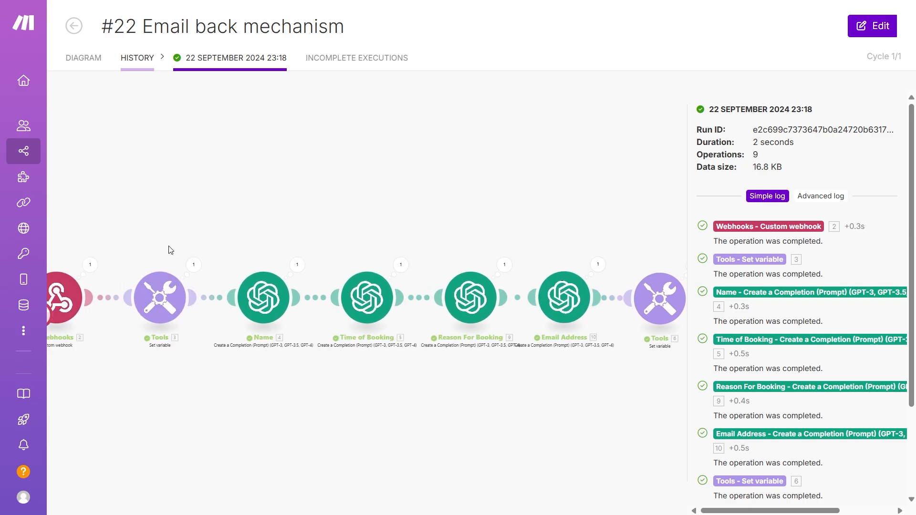
left_click_drag(496, 226, 351, 190)
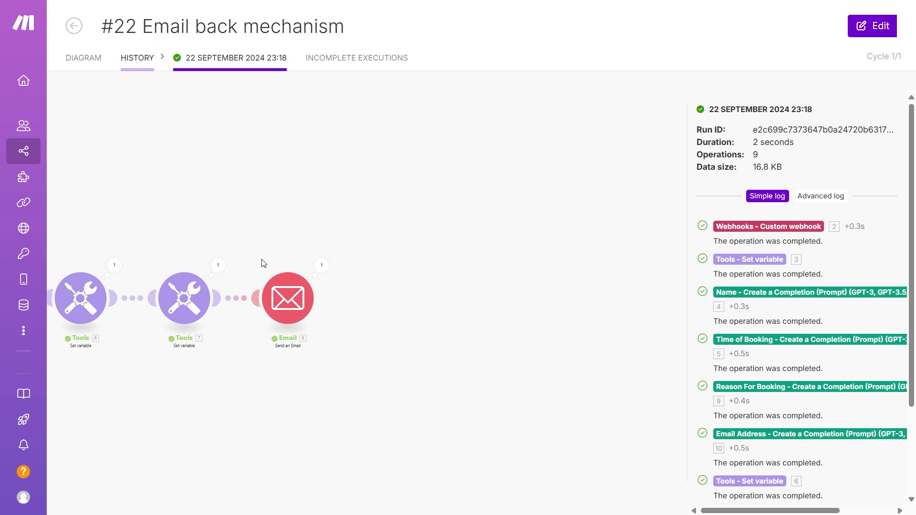
scroll(238, 276, "down", 5)
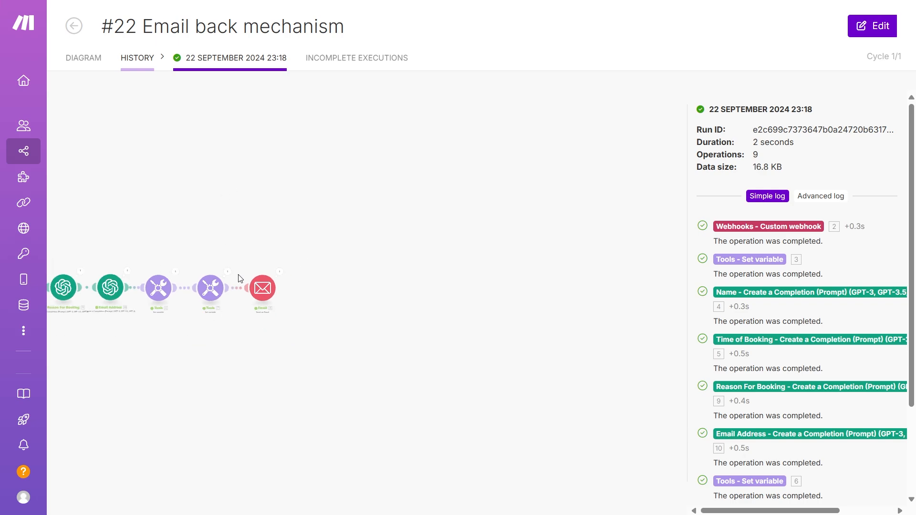
left_click_drag(196, 234, 411, 184)
Step: Open the scenario for editing and view the webhooks available in its Custom webhook module
key("alt+Left")
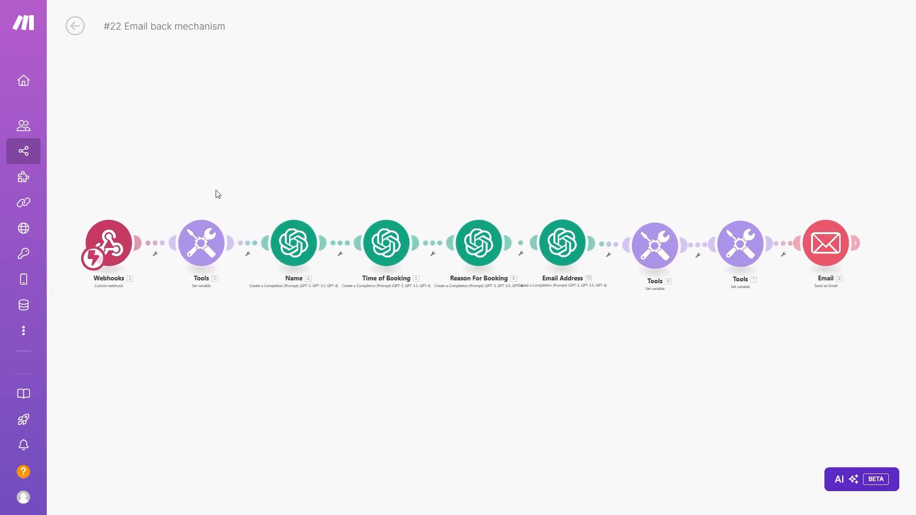
left_click(117, 242)
scroll(124, 270, "up", 2)
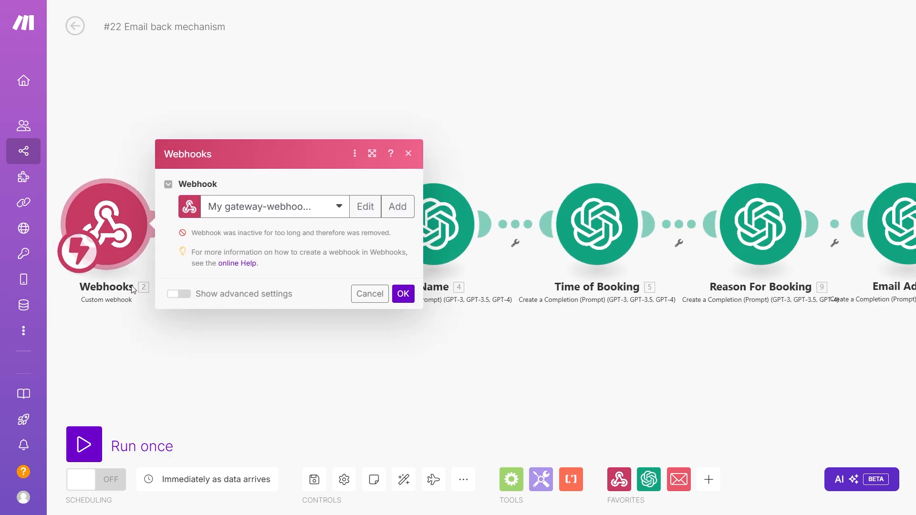
left_click(338, 214)
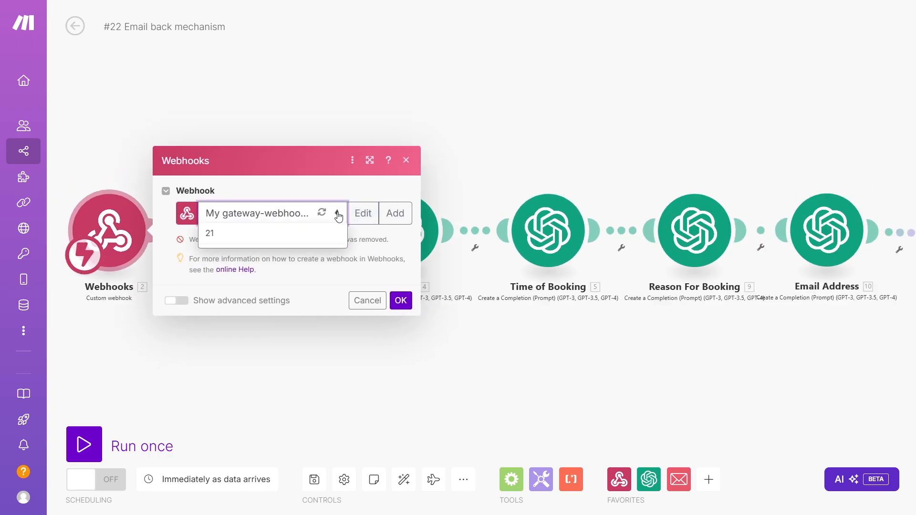
left_click(382, 250)
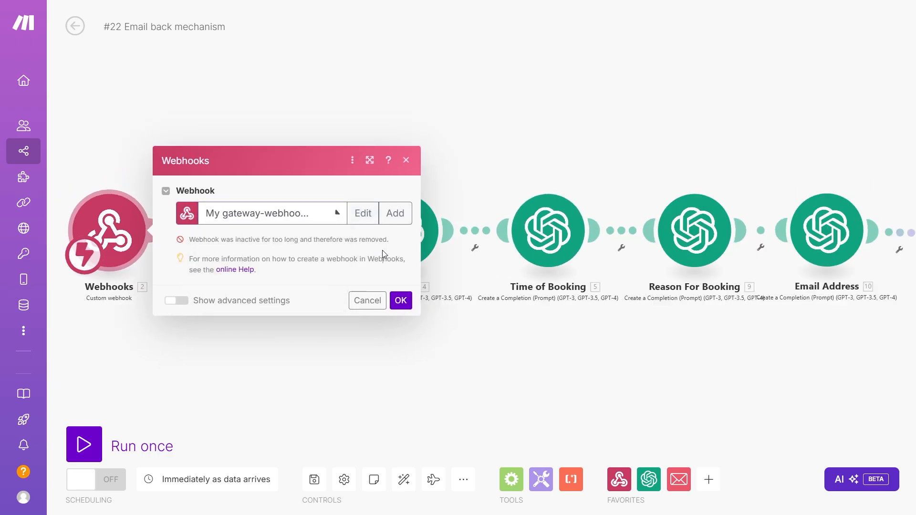
left_click(336, 213)
left_click(275, 239)
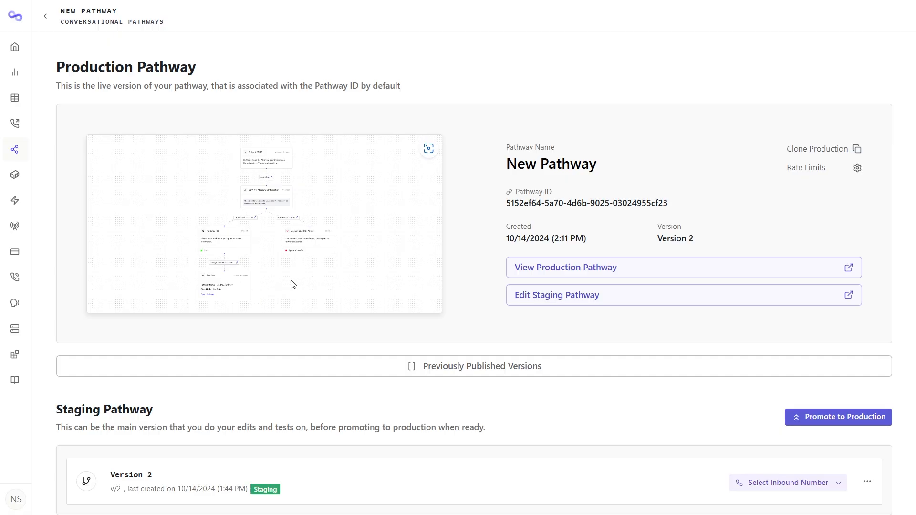
Step: Switch to Bland AI and examine the phone number's inbound settings, including the Webhook URL field
mouse_move(41, 205)
left_click(71, 279)
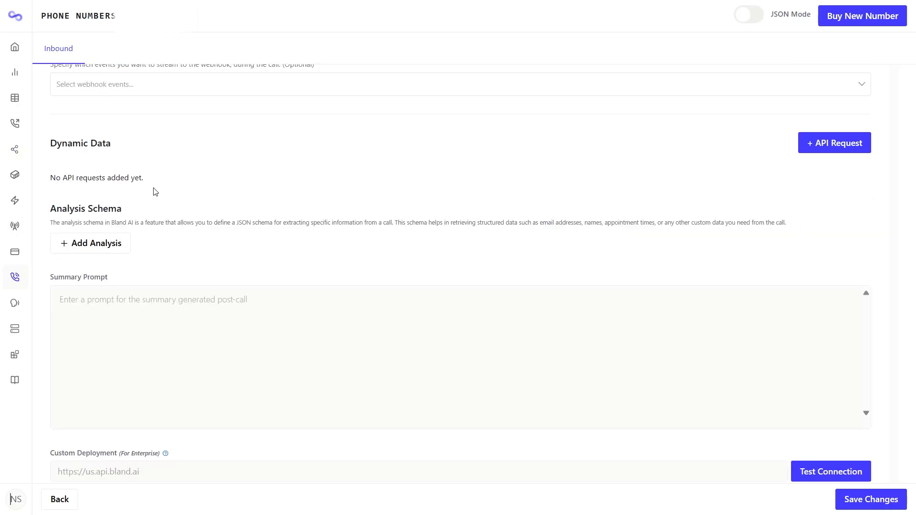
scroll(214, 241, "up", 8)
scroll(210, 233, "down", 3)
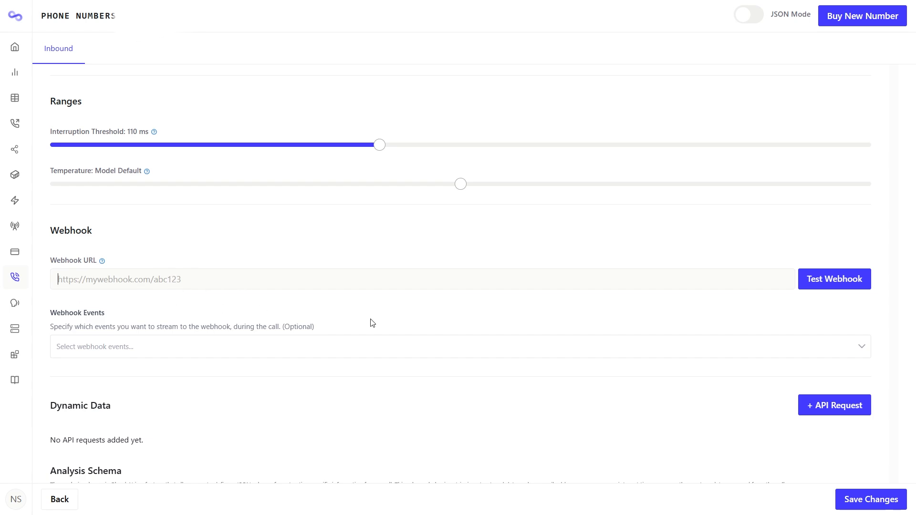
scroll(231, 310, "up", 3)
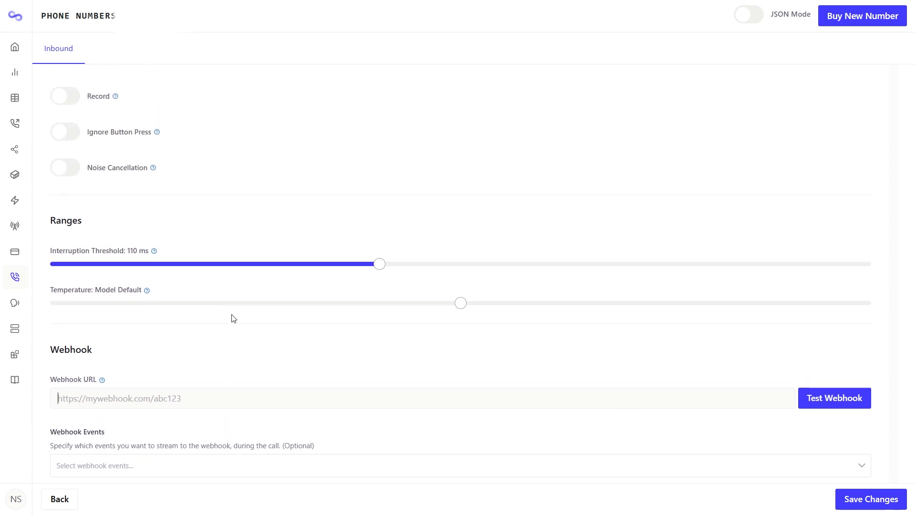
scroll(234, 319, "up", 3)
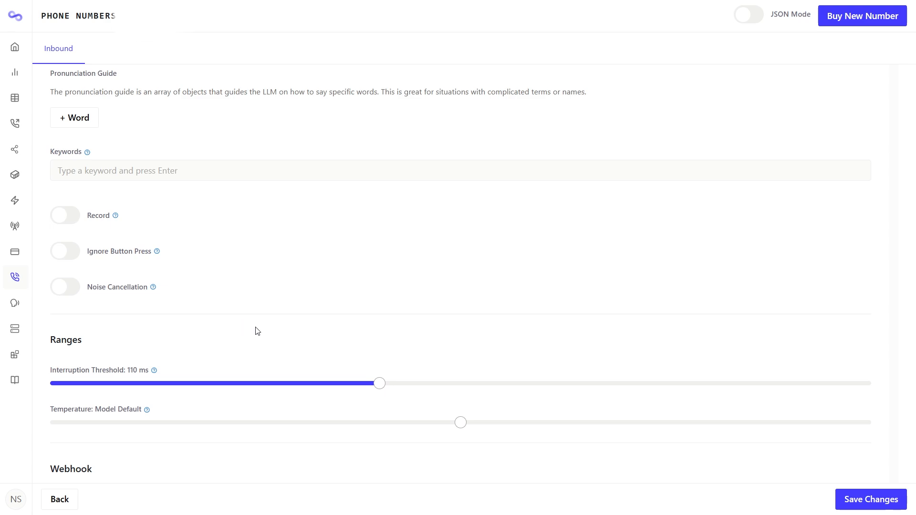
scroll(257, 360, "up", 12)
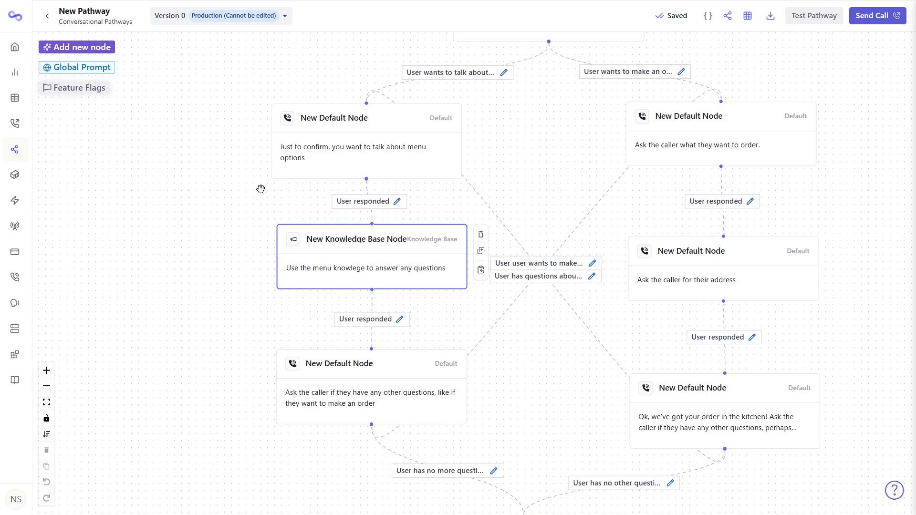
Step: View the full node flow of the production pathway and open the call analytics
scroll(510, 151, "down", 3)
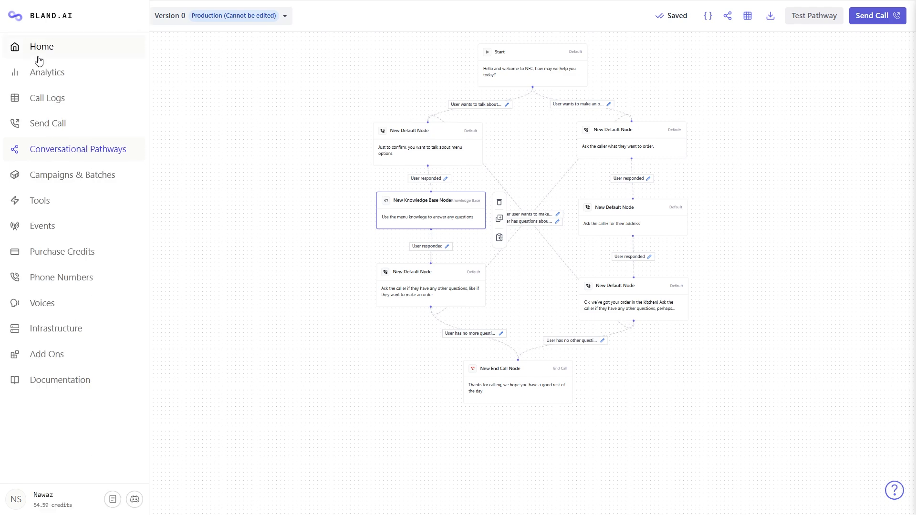
left_click(53, 71)
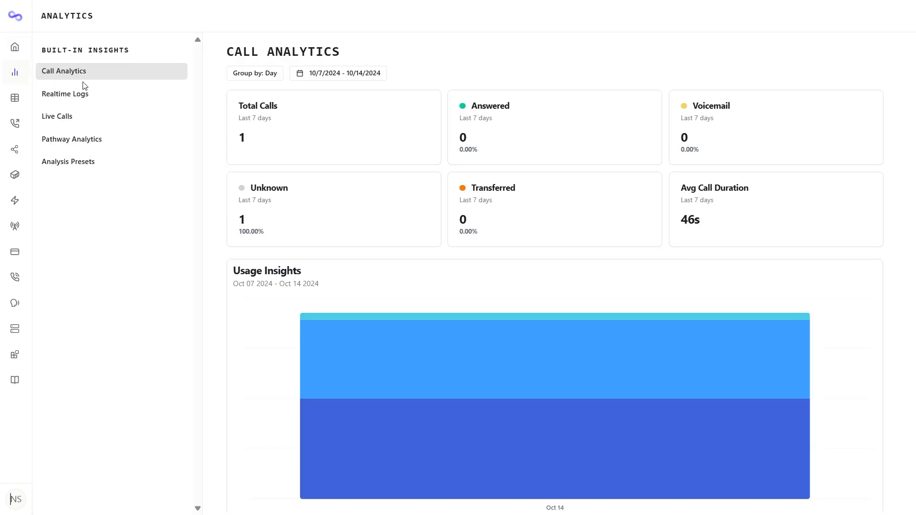
Step: View the Realtime Logs and Live Calls pages within the analytics
left_click(103, 93)
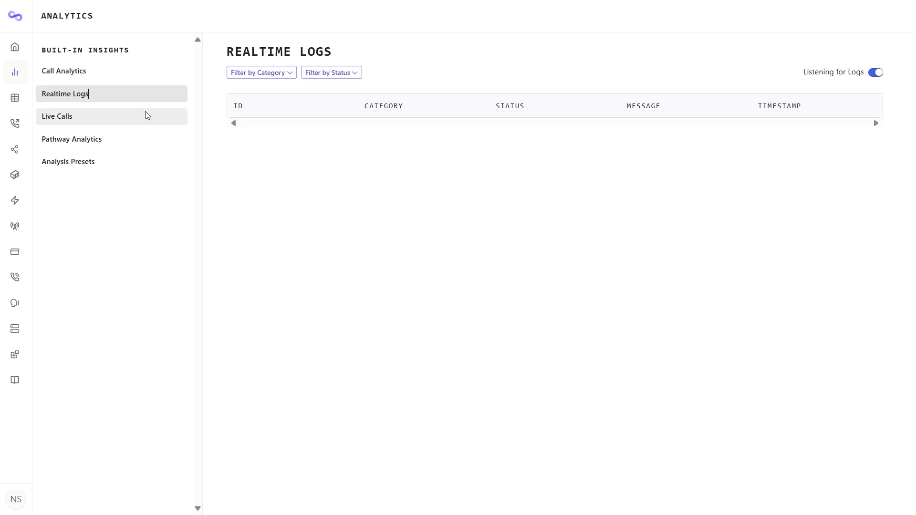
left_click(88, 121)
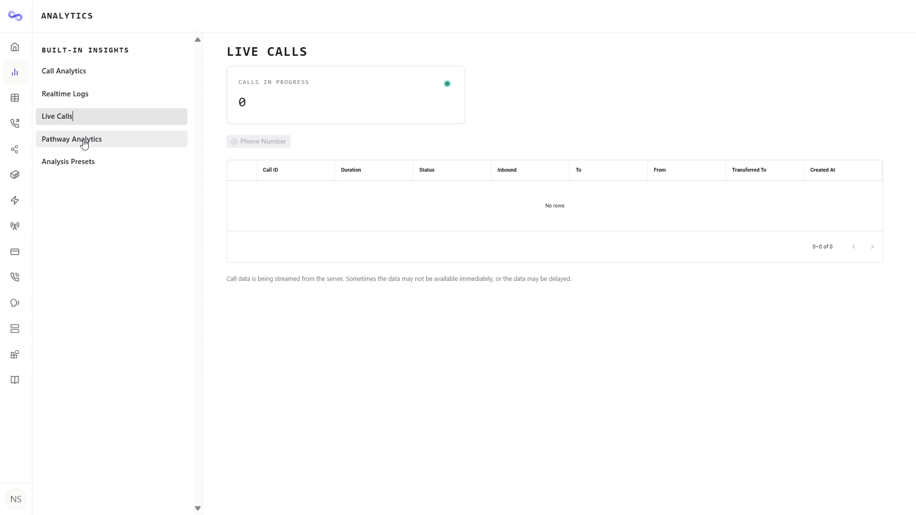
Step: Look through the Call Logs, Send Call, Conversational Pathways and Tools pages
mouse_move(12, 138)
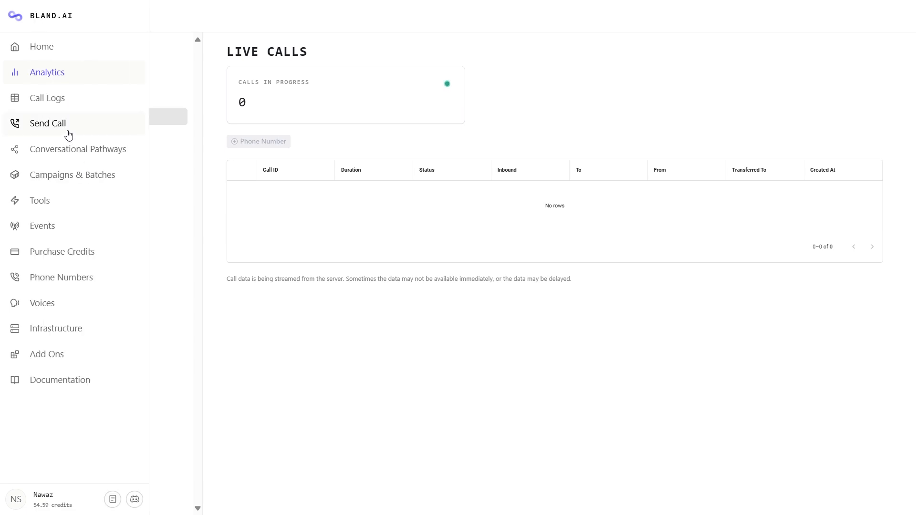
left_click(58, 103)
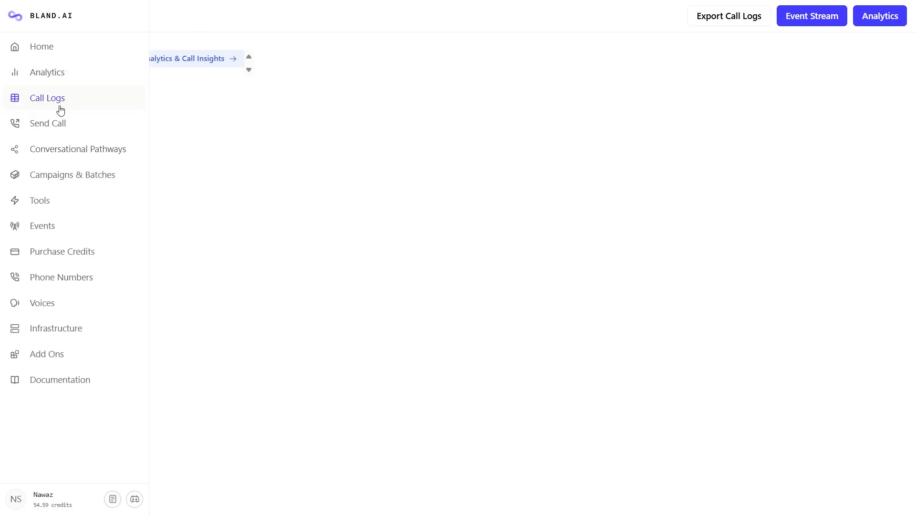
left_click(56, 125)
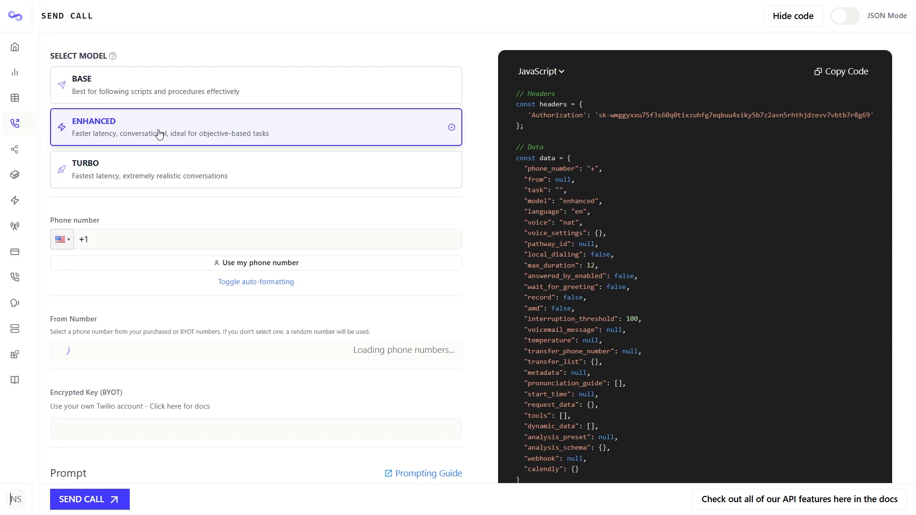
left_click(28, 149)
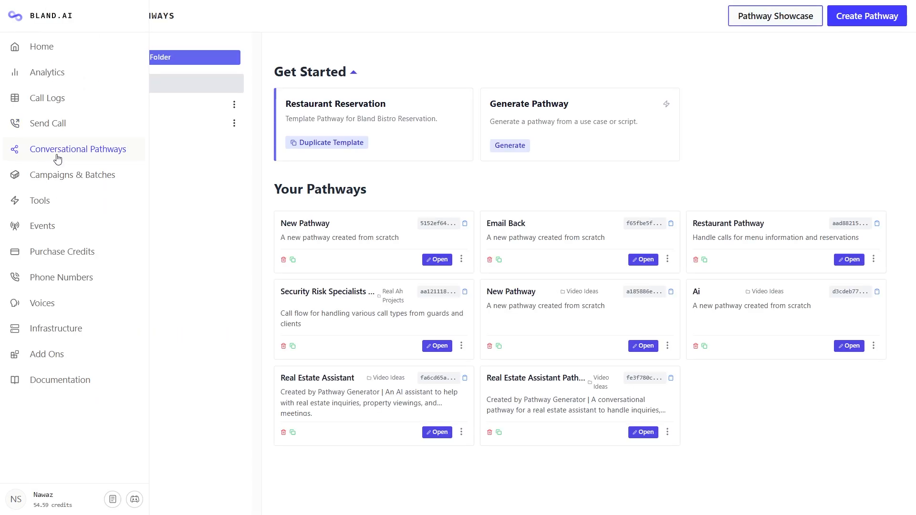
left_click(81, 199)
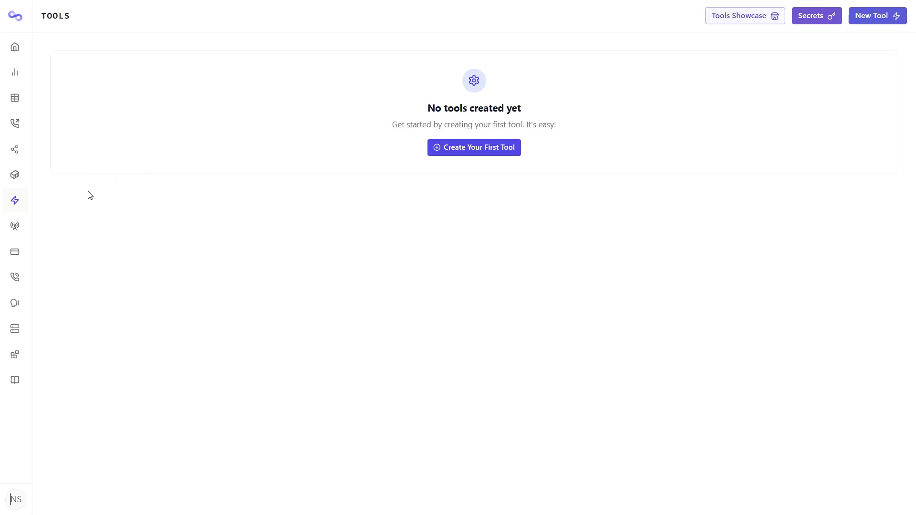
Step: Open the Voices page and look through the curated Bland voices and the private and cloned voices
mouse_move(58, 231)
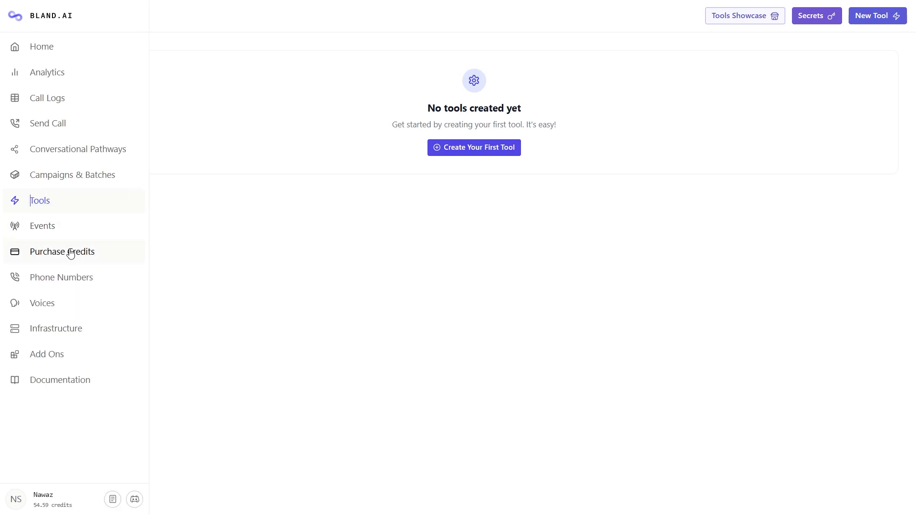
left_click(78, 306)
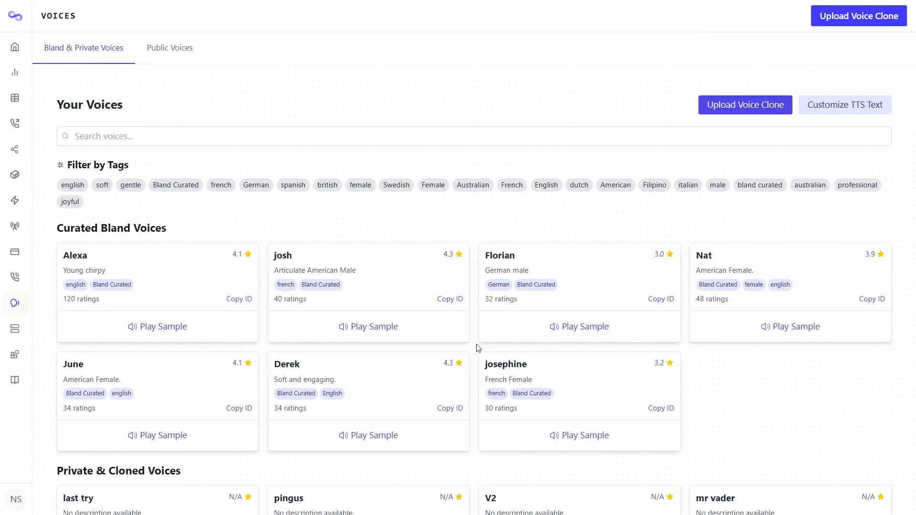
scroll(313, 217, "down", 6)
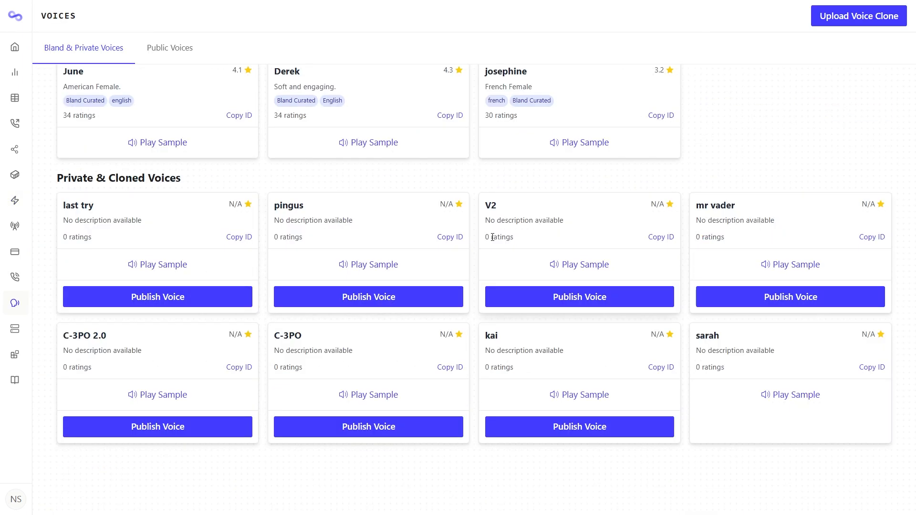
scroll(493, 241, "up", 1)
scroll(485, 257, "down", 1)
Step: Play the samples of the cloned voices kai, C-3PO, mr vader and last try
left_click(626, 402)
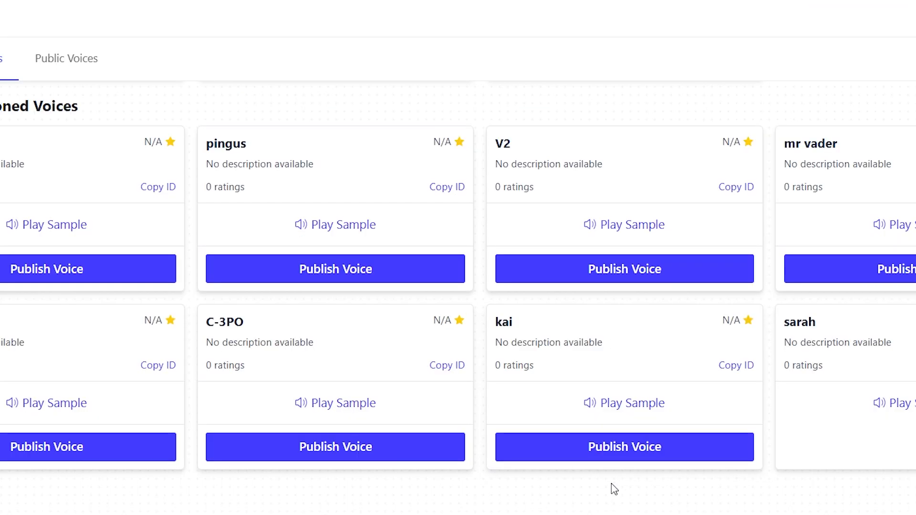
left_click(615, 414)
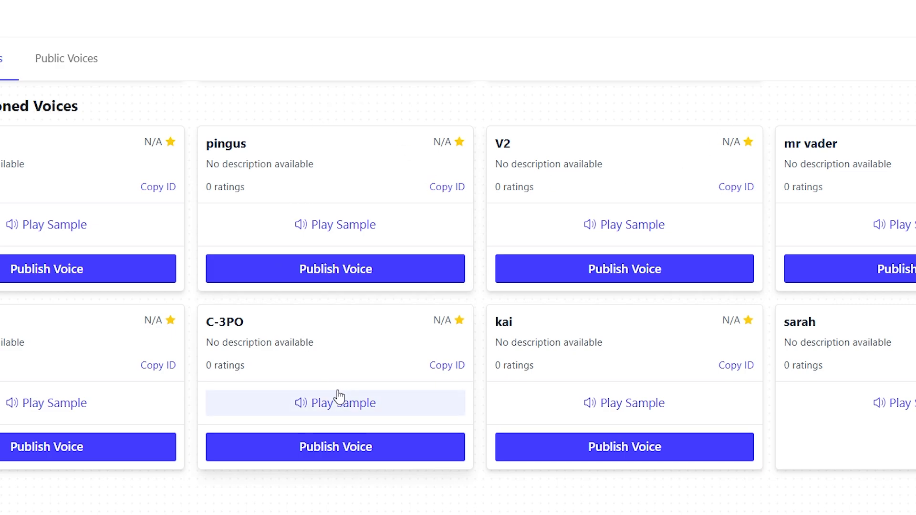
left_click(333, 410)
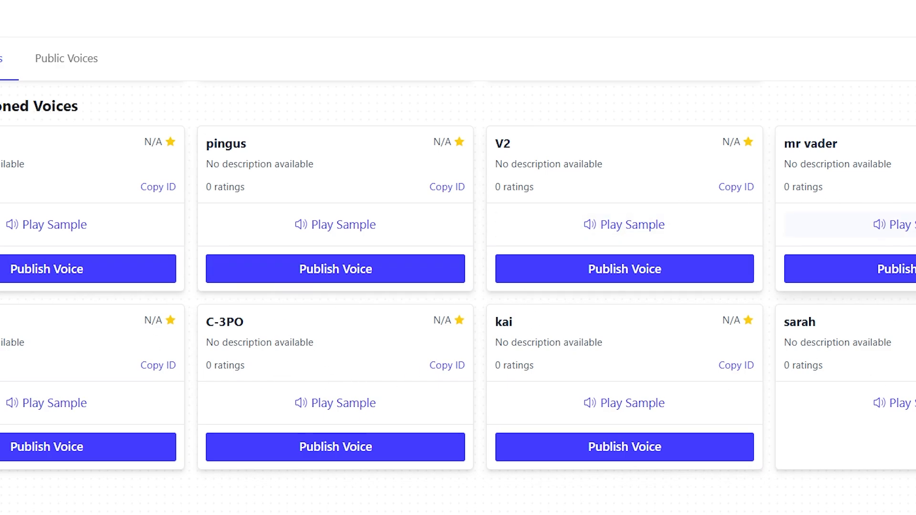
left_click(911, 224)
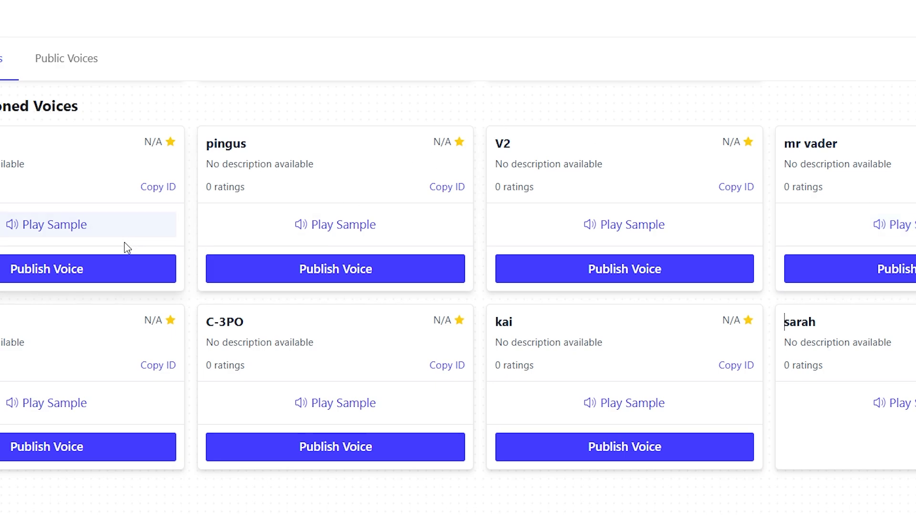
left_click(65, 237)
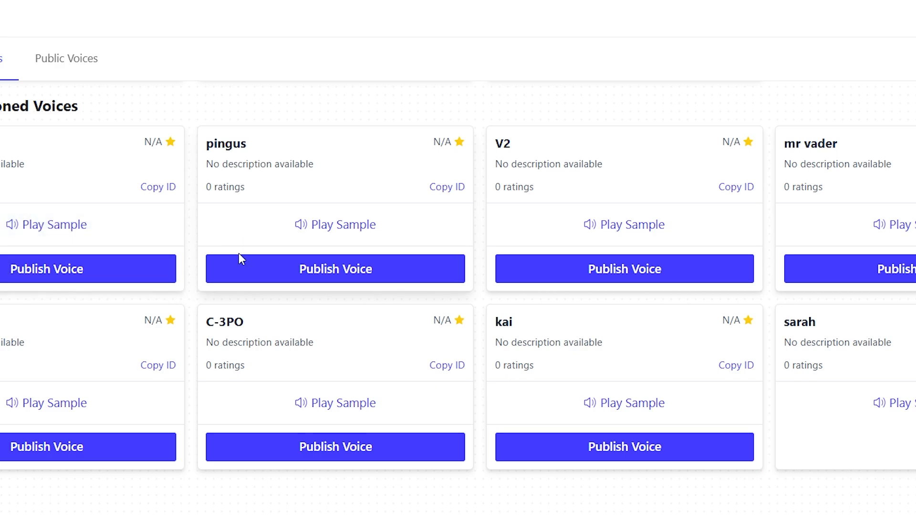
Step: Go back up to the curated voices and examine the Send Call page of the V1 API Reference
scroll(239, 257, "up", 7)
scroll(225, 308, "up", 1)
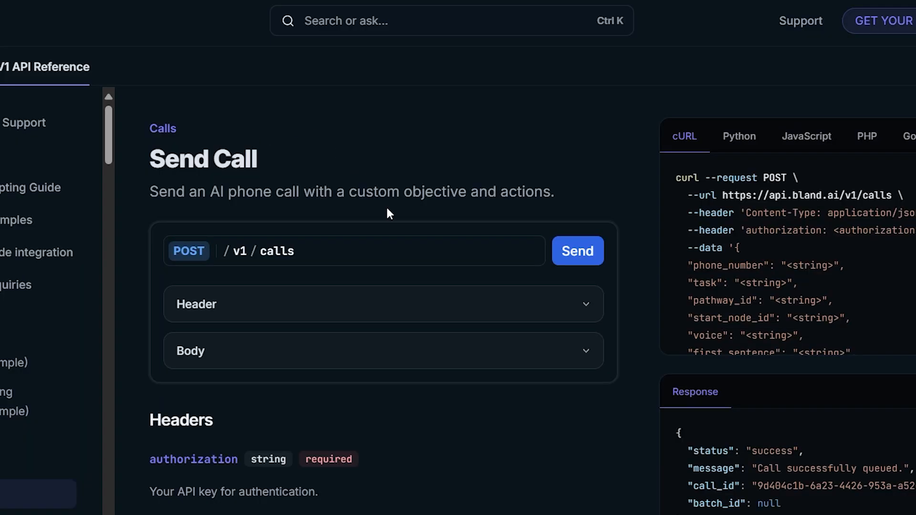
scroll(387, 206, "down", 10)
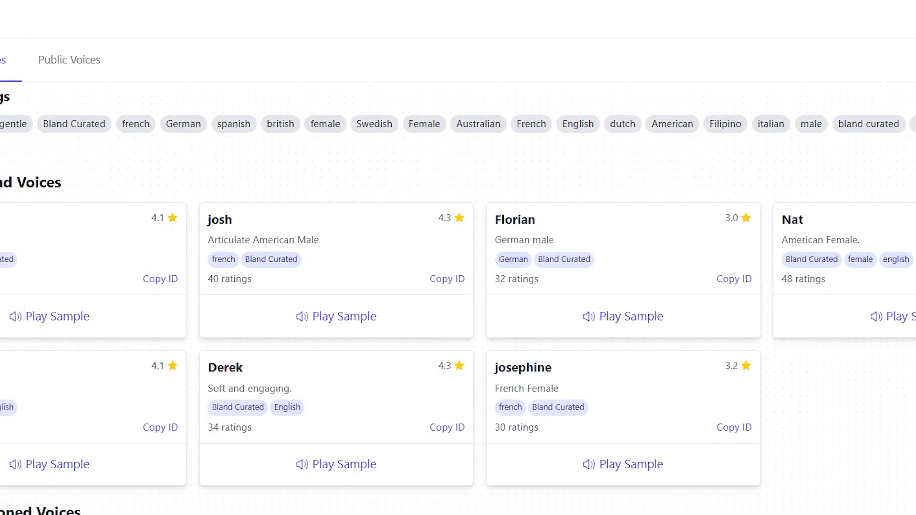
Step: Leave the voices for the home dashboard and open the Conversational Pathways page
left_click(17, 59)
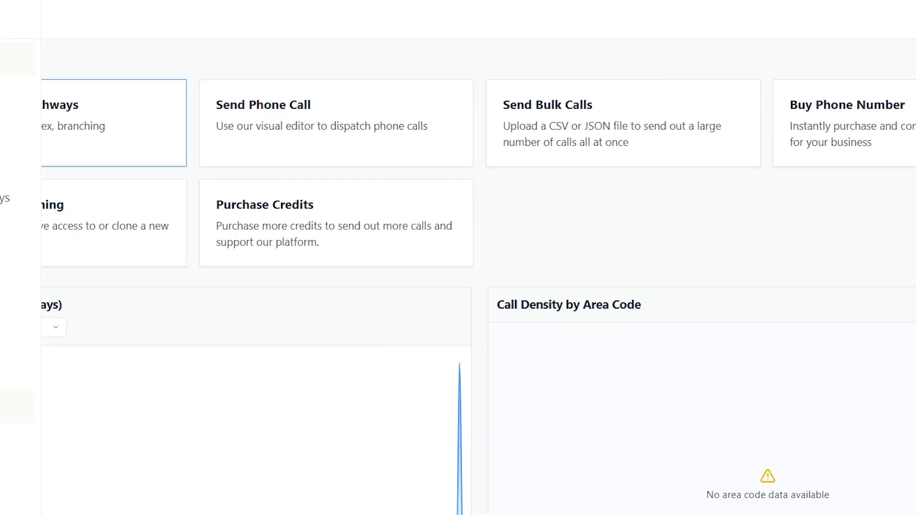
left_click(1, 210)
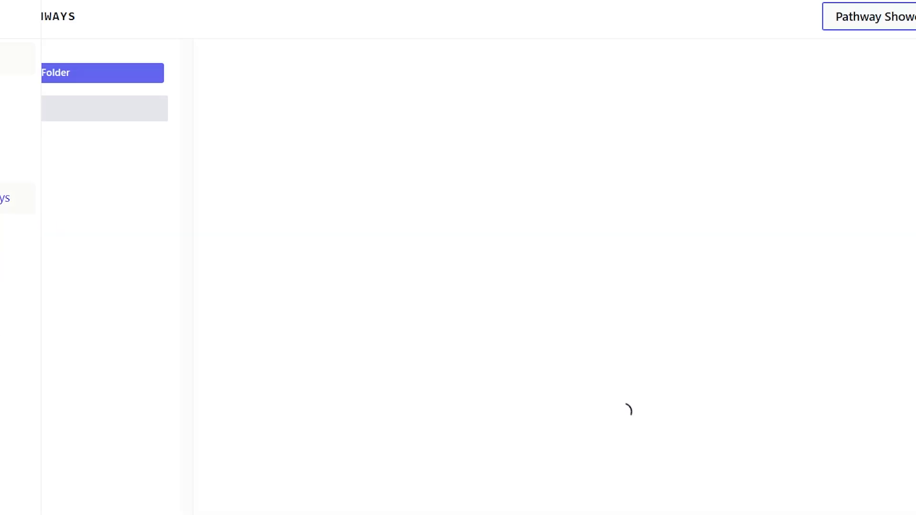